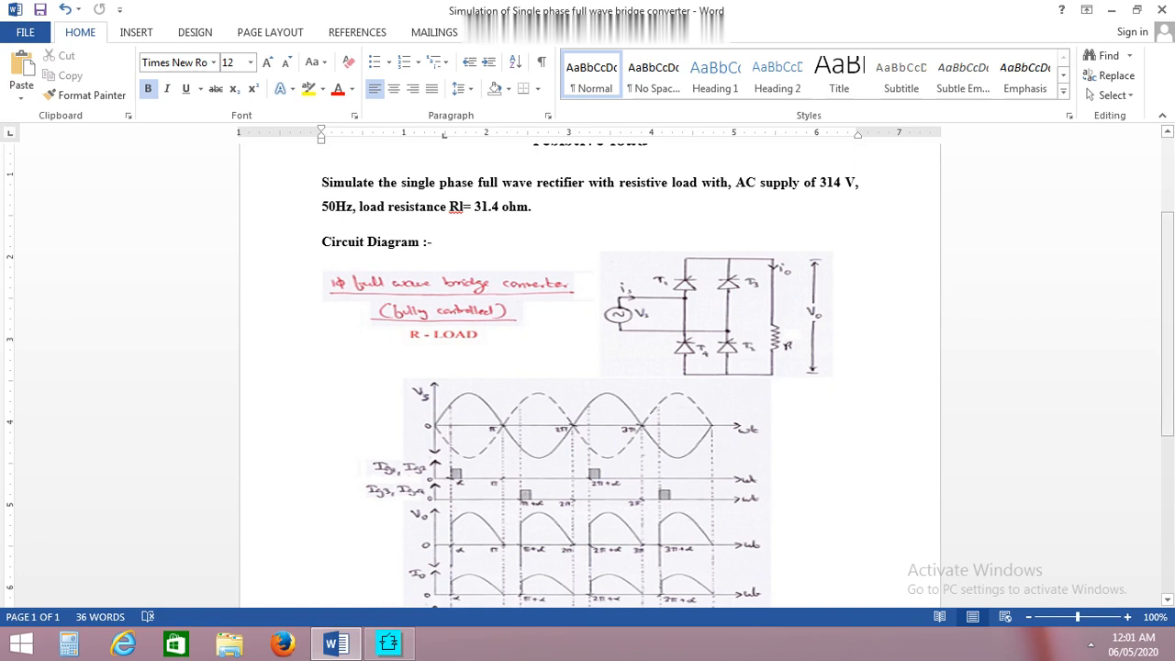
# - Review the bridge converter's circuit diagram and the expected waveforms below it in the problem document
pyautogui.scroll(-1, 587, 376)
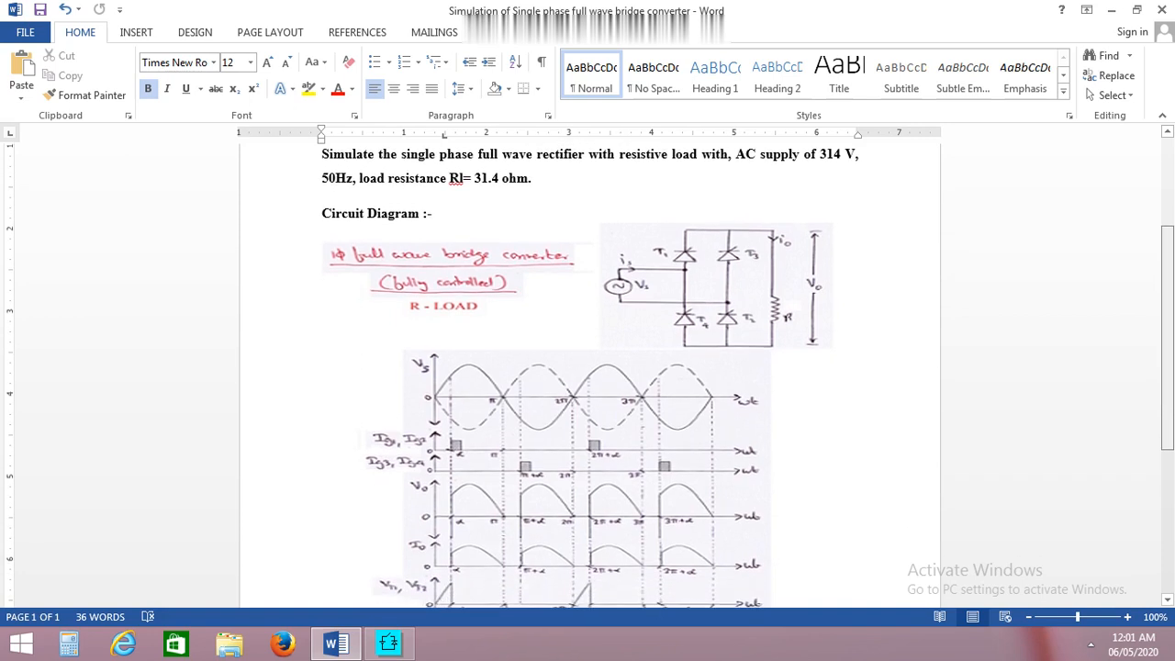
pyautogui.scroll(-1, 588, 375)
pyautogui.scroll(-1, 587, 375)
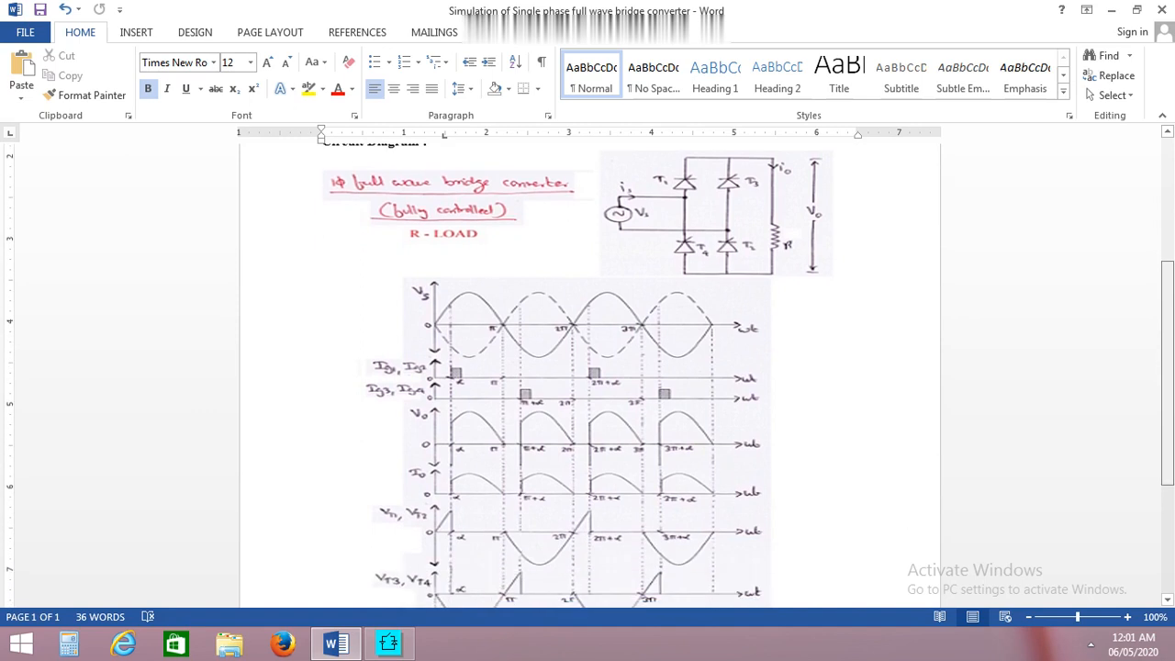
pyautogui.scroll(1, 587, 376)
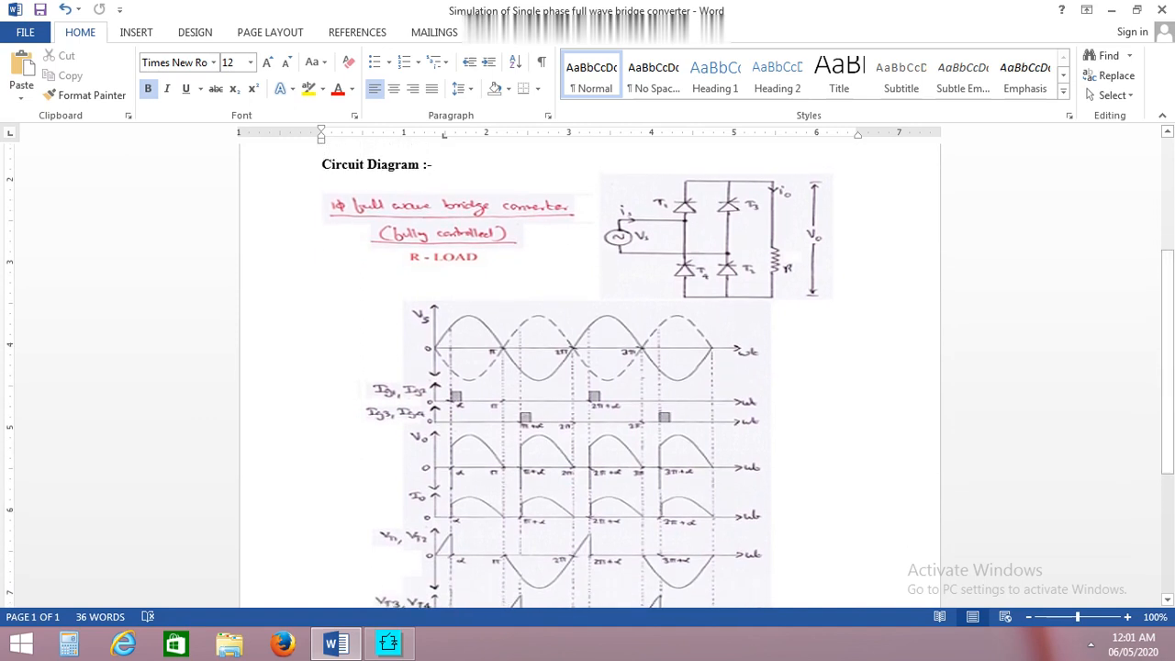
pyautogui.click(598, 395)
pyautogui.moveTo(1167, 362); pyautogui.dragTo(1168, 404)
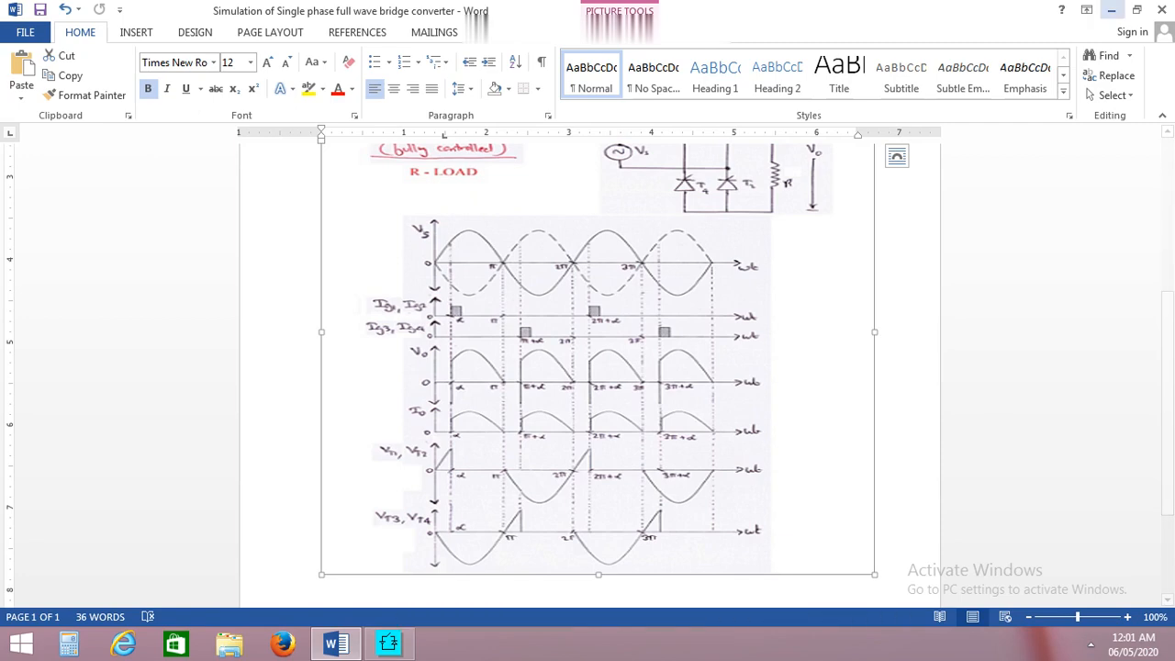
# - Switch to PSIM, close the open untitled schematic and create a new blank one
pyautogui.click(1111, 9)
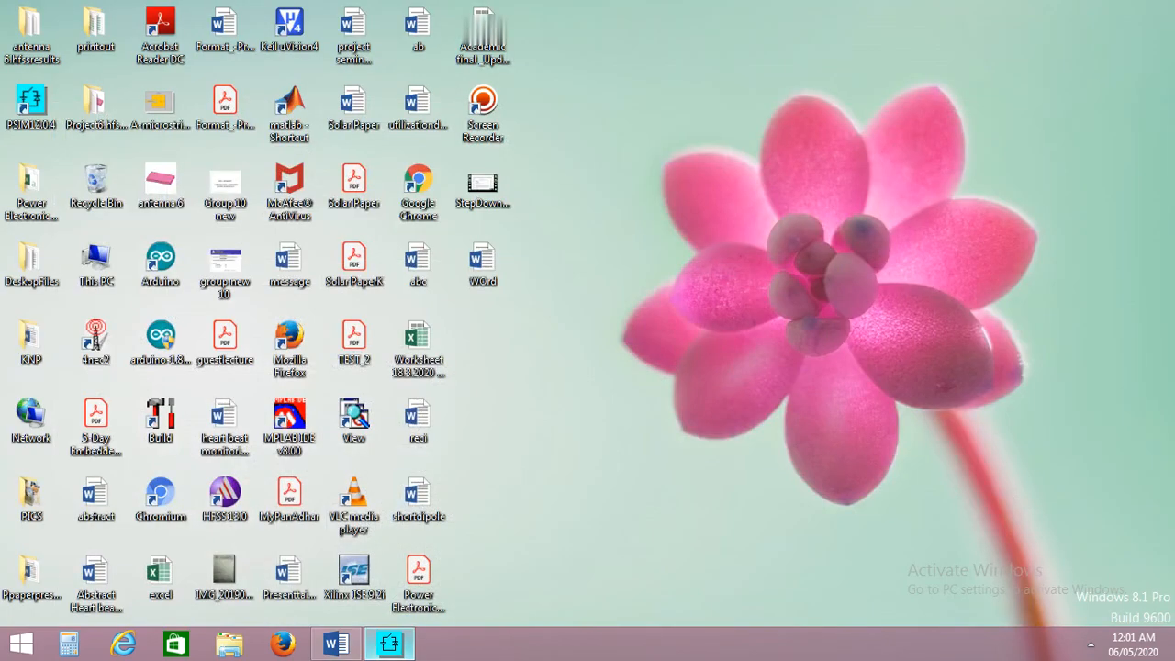
pyautogui.click(388, 644)
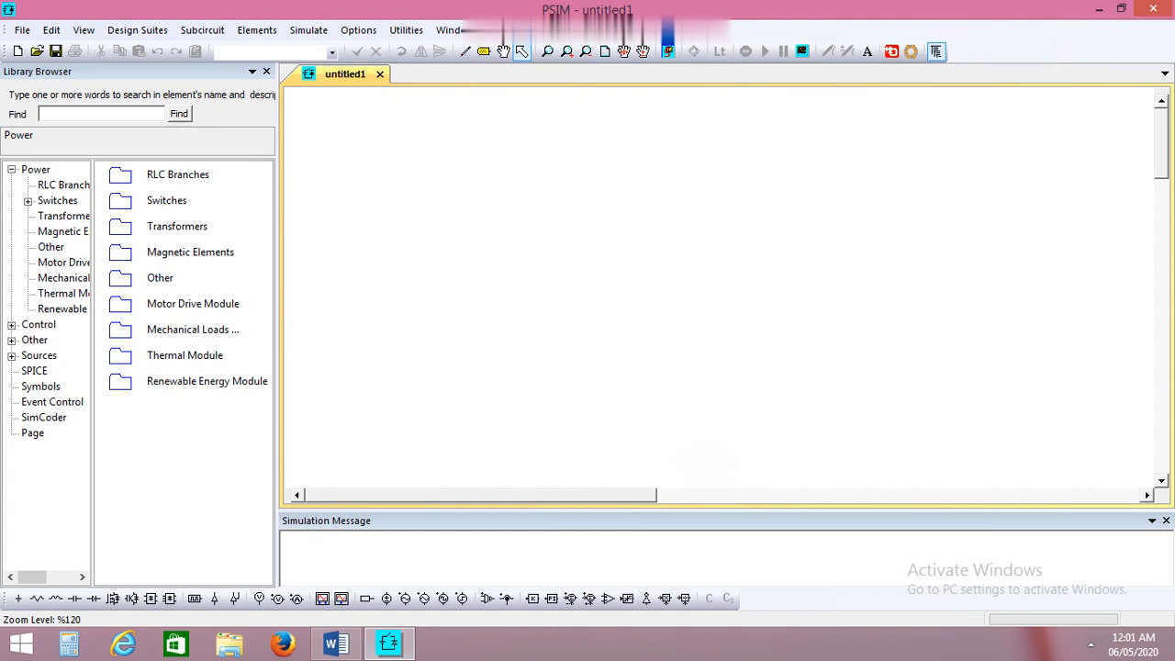
pyautogui.click(379, 74)
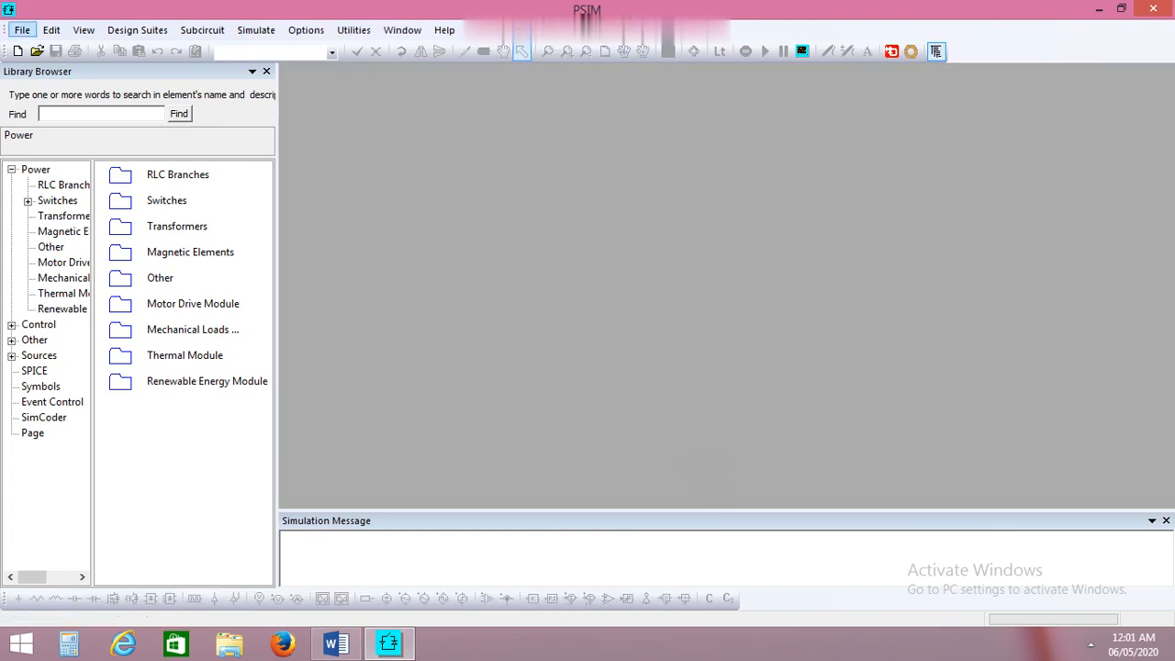
pyautogui.click(22, 29)
pyautogui.click(45, 49)
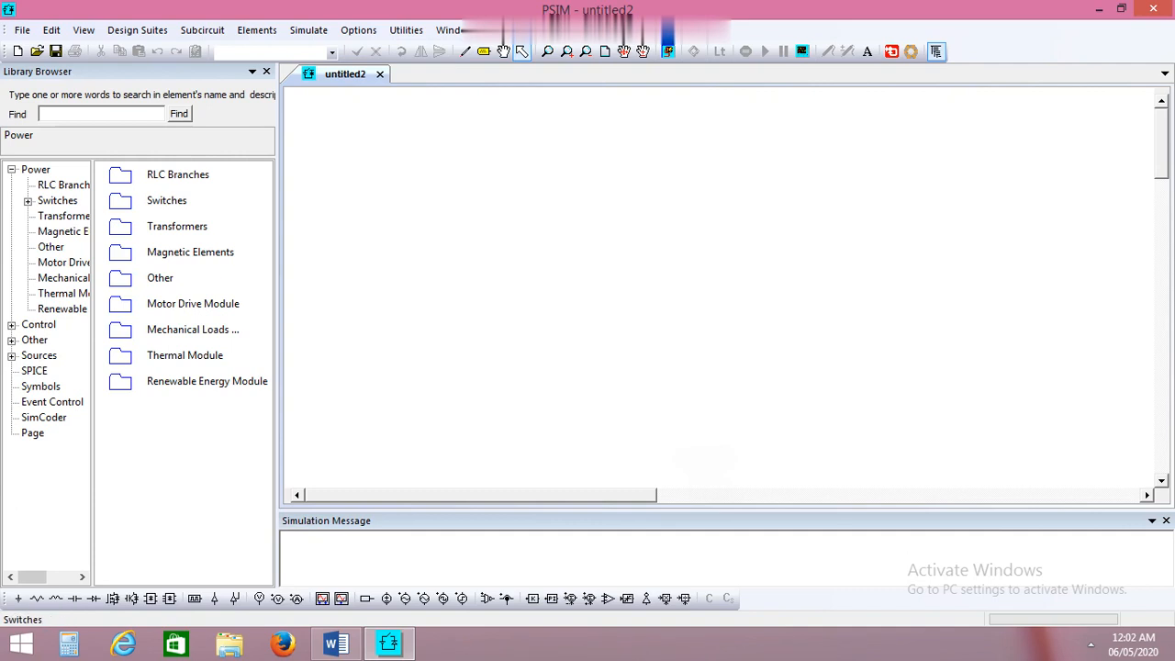
# - Place four thyristors from the power switches library in a two-by-two bridge layout, each rotated vertically with its cathode up
pyautogui.doubleClick(166, 202)
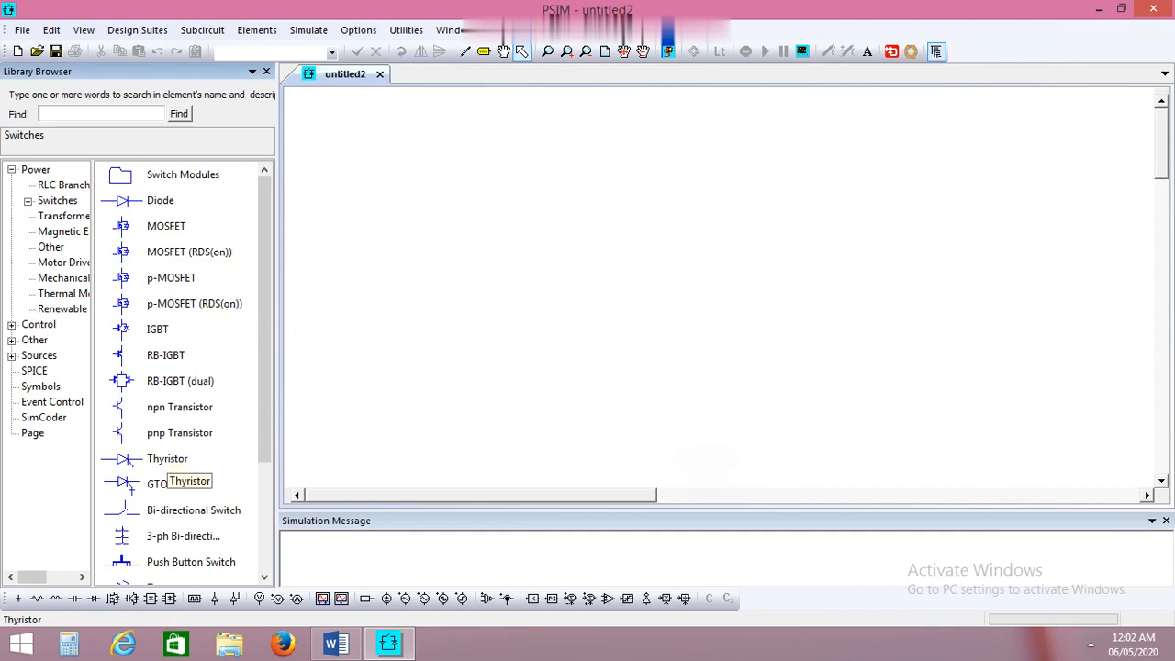
pyautogui.click(166, 461)
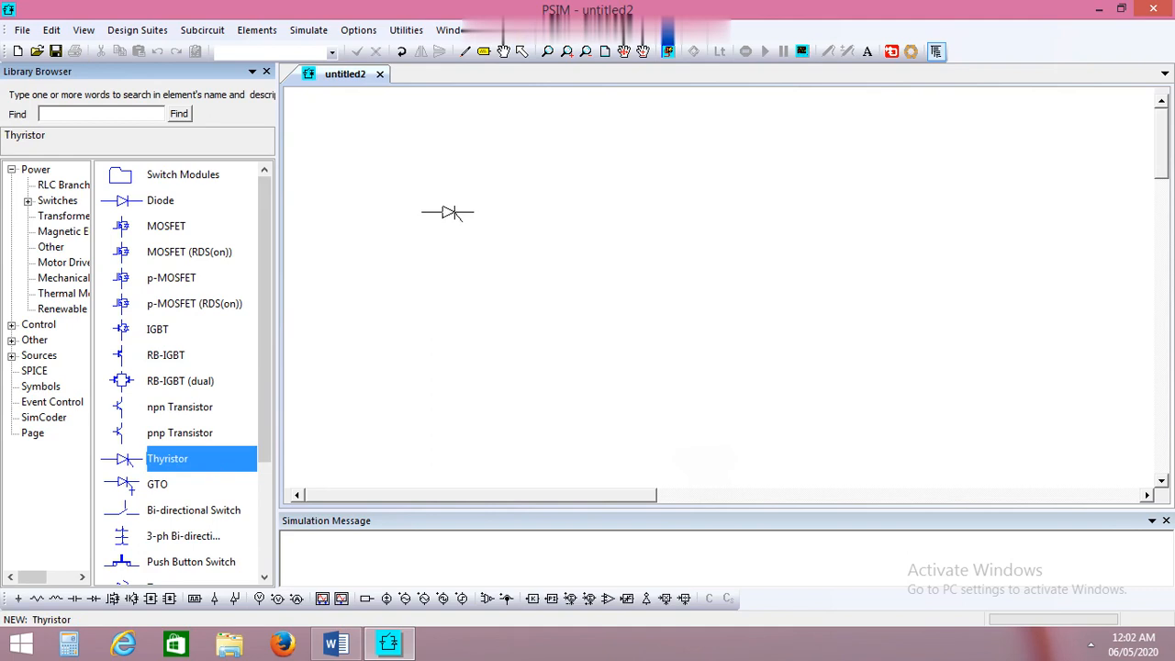
pyautogui.rightClick(448, 213)
pyautogui.rightClick(447, 213)
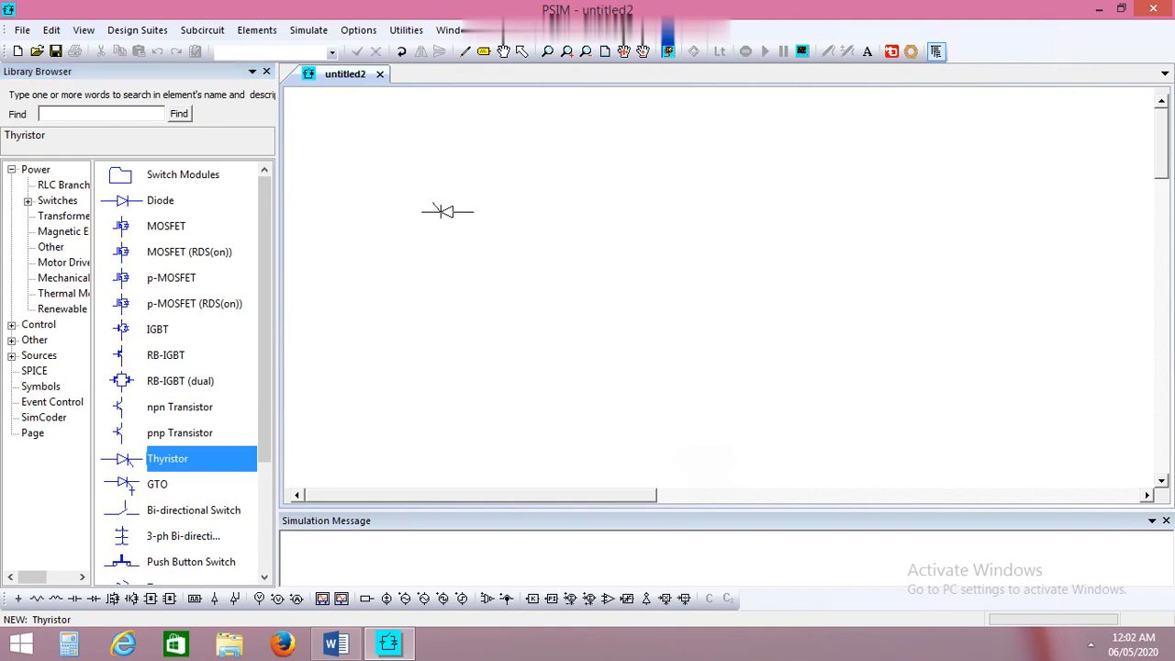
pyautogui.rightClick(447, 212)
pyautogui.click(481, 227)
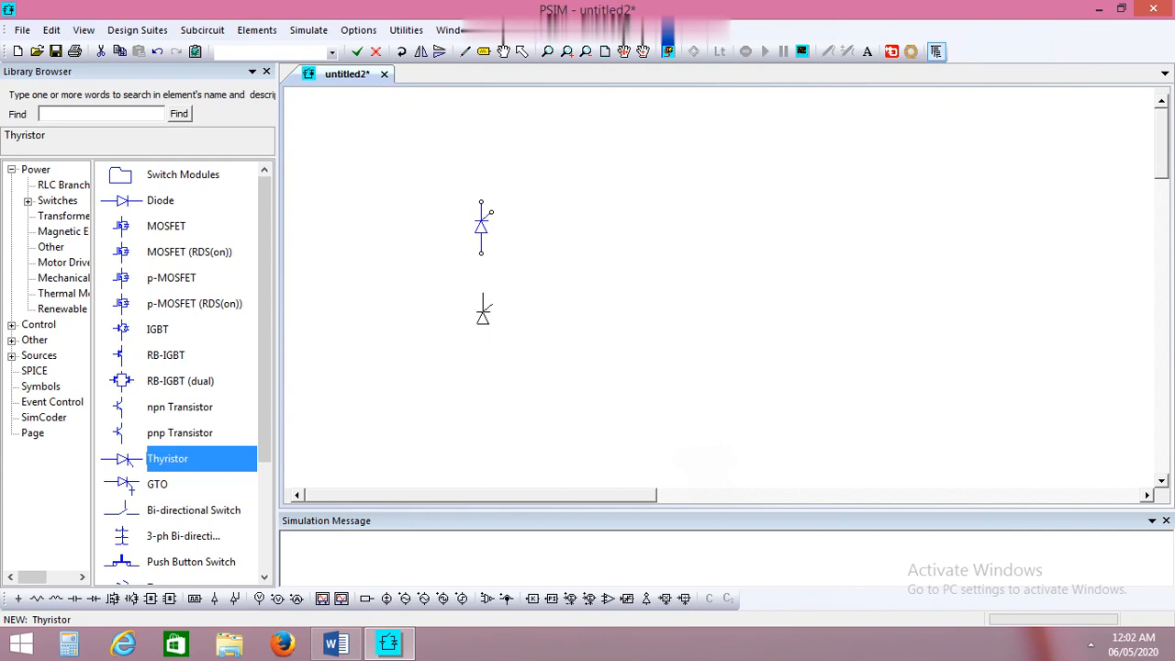
pyautogui.click(481, 320)
pyautogui.click(576, 219)
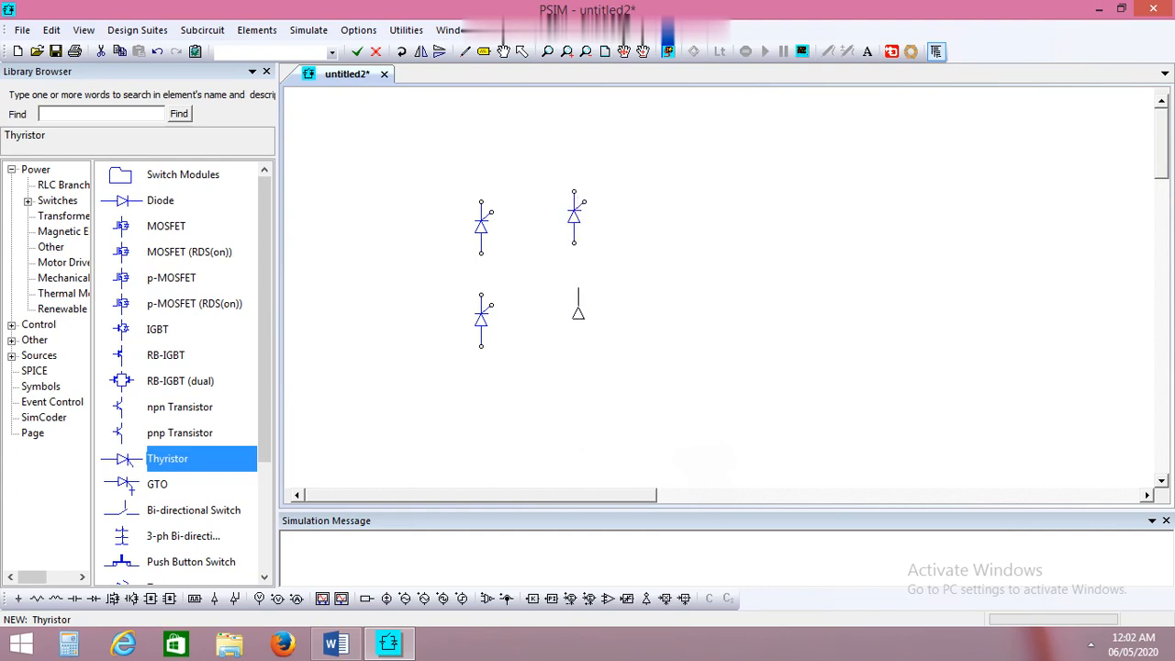
pyautogui.click(577, 311)
pyautogui.click(521, 50)
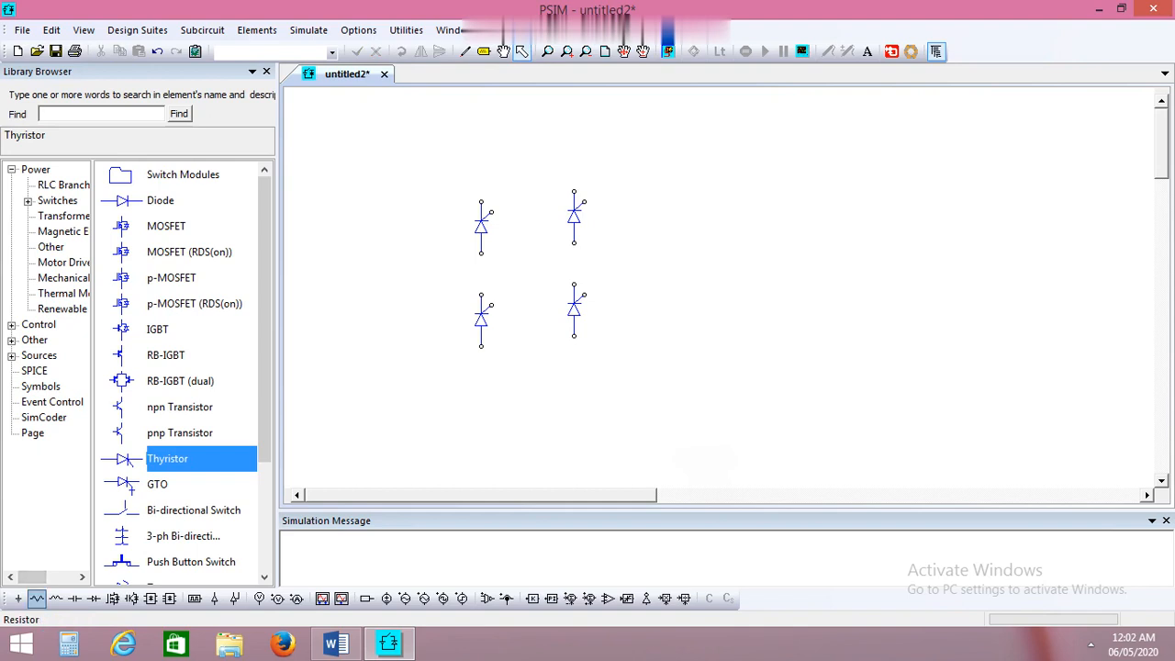
# - Place a vertical load resistor to the right of the thyristors and a sinusoidal voltage source to their left
pyautogui.click(37, 598)
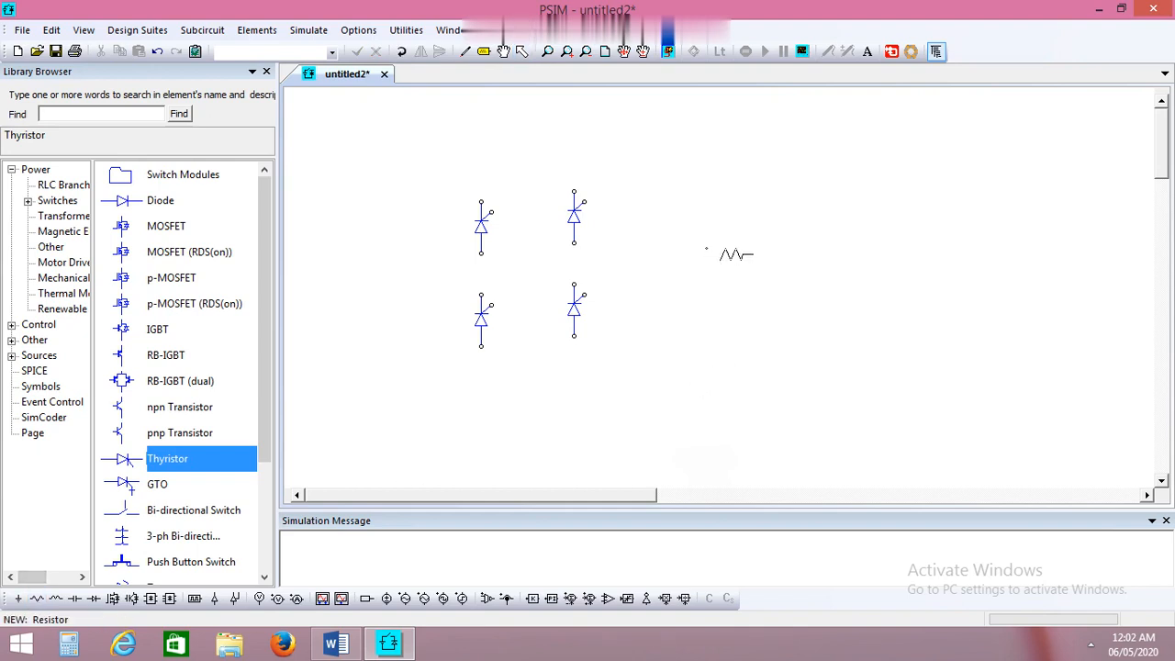
pyautogui.rightClick(728, 254)
pyautogui.click(708, 249)
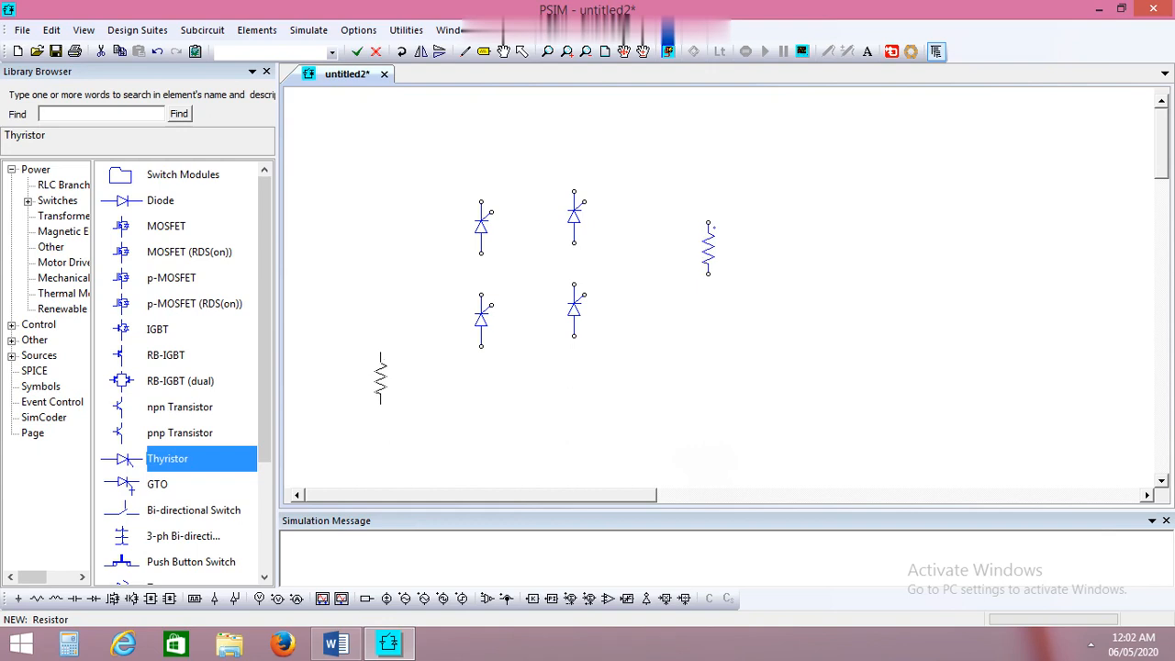
pyautogui.press('Escape')
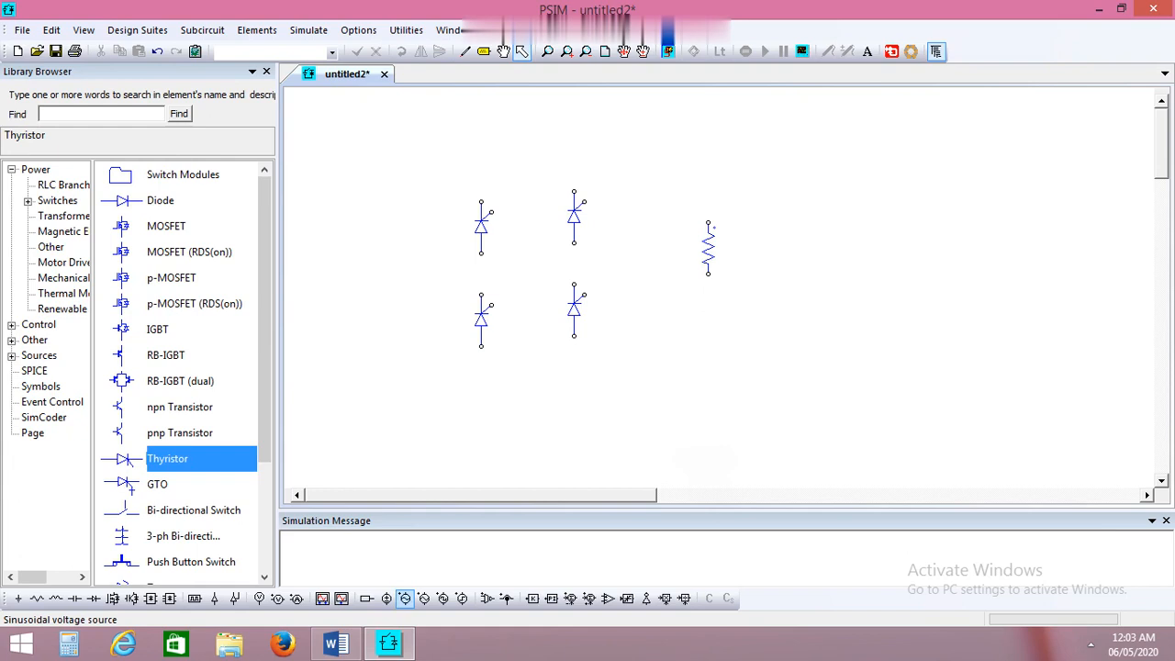
pyautogui.click(405, 598)
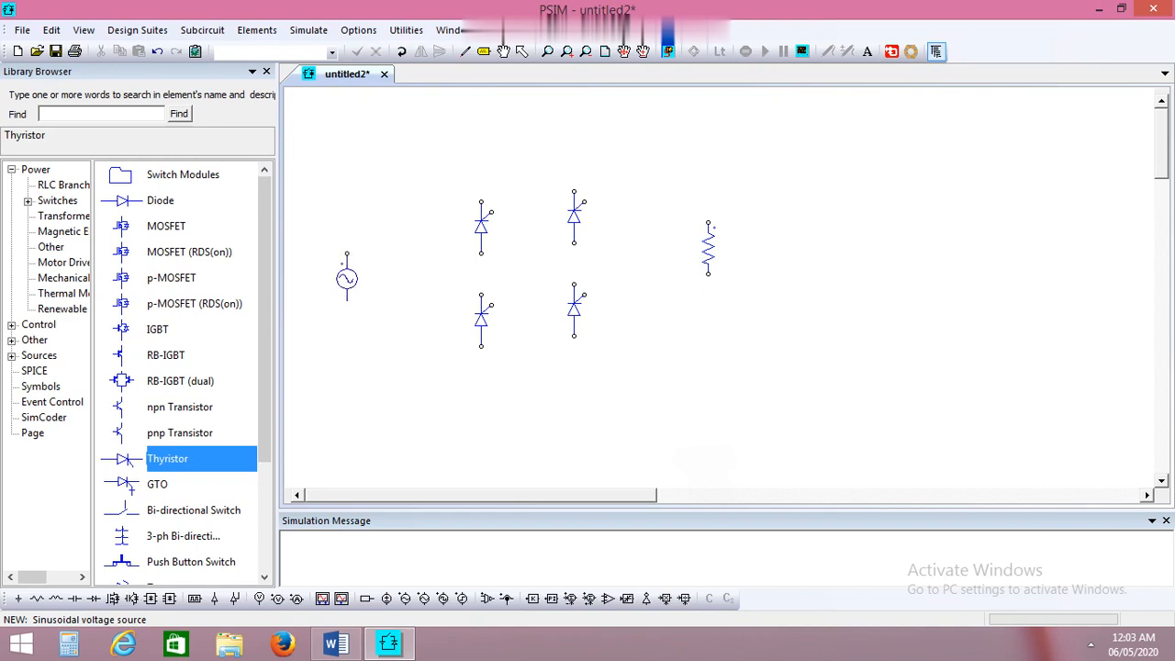
pyautogui.click(346, 276)
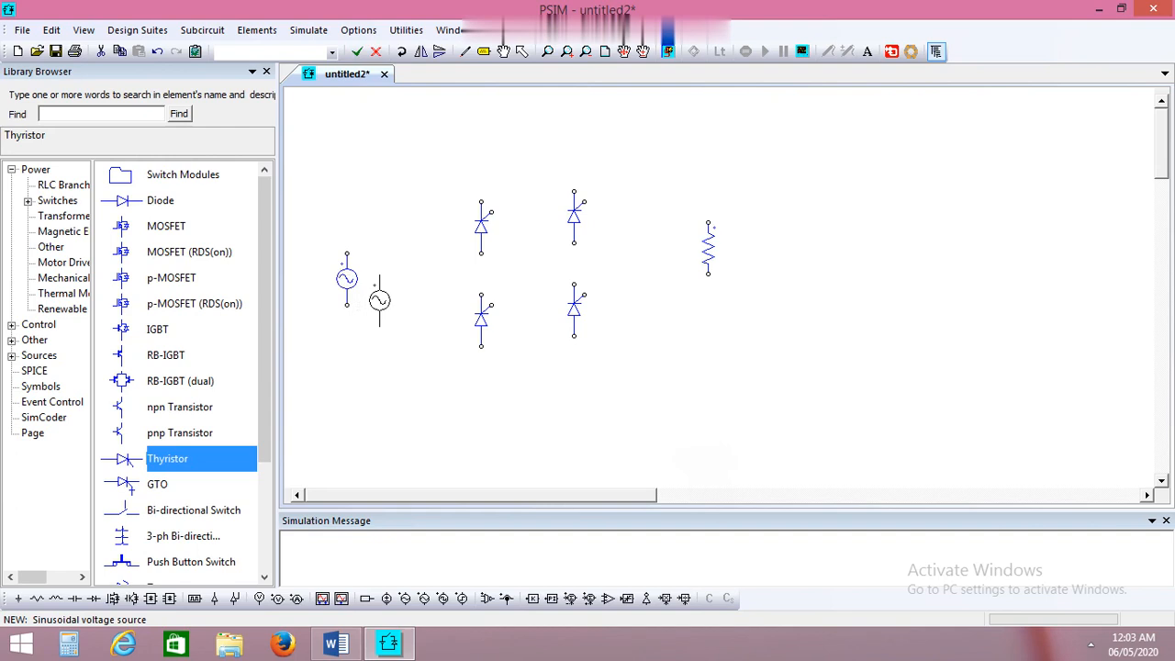
pyautogui.press('Escape')
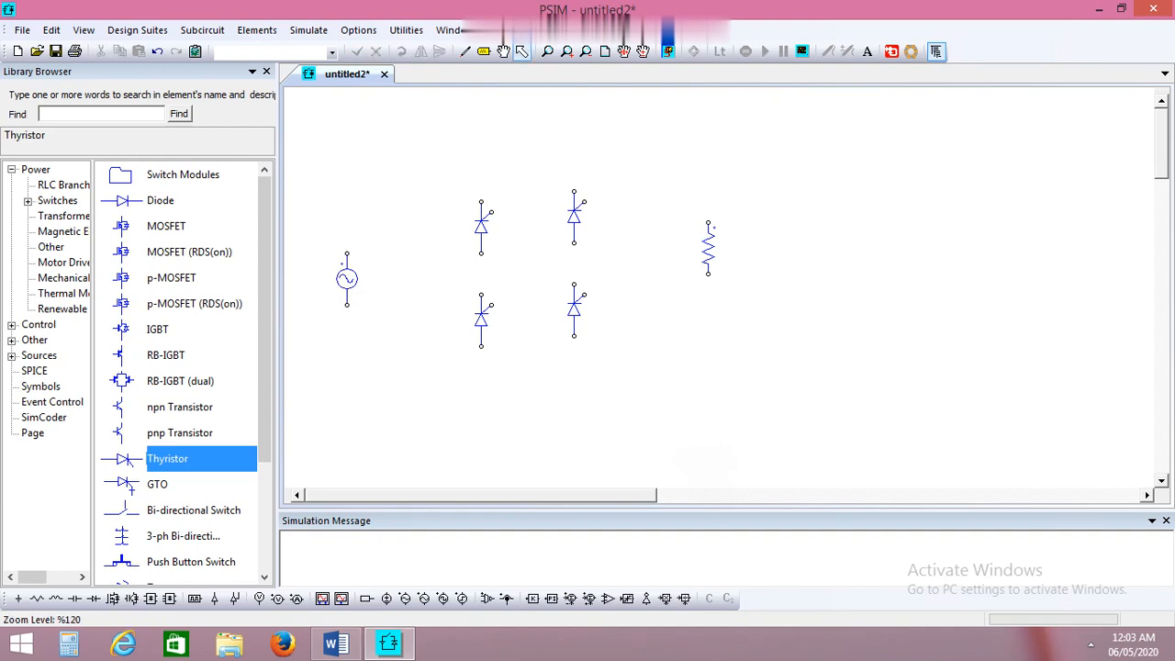
# - Wire the four thyristors into a bridge and connect the load resistor across its upper and lower rails
pyautogui.click(466, 51)
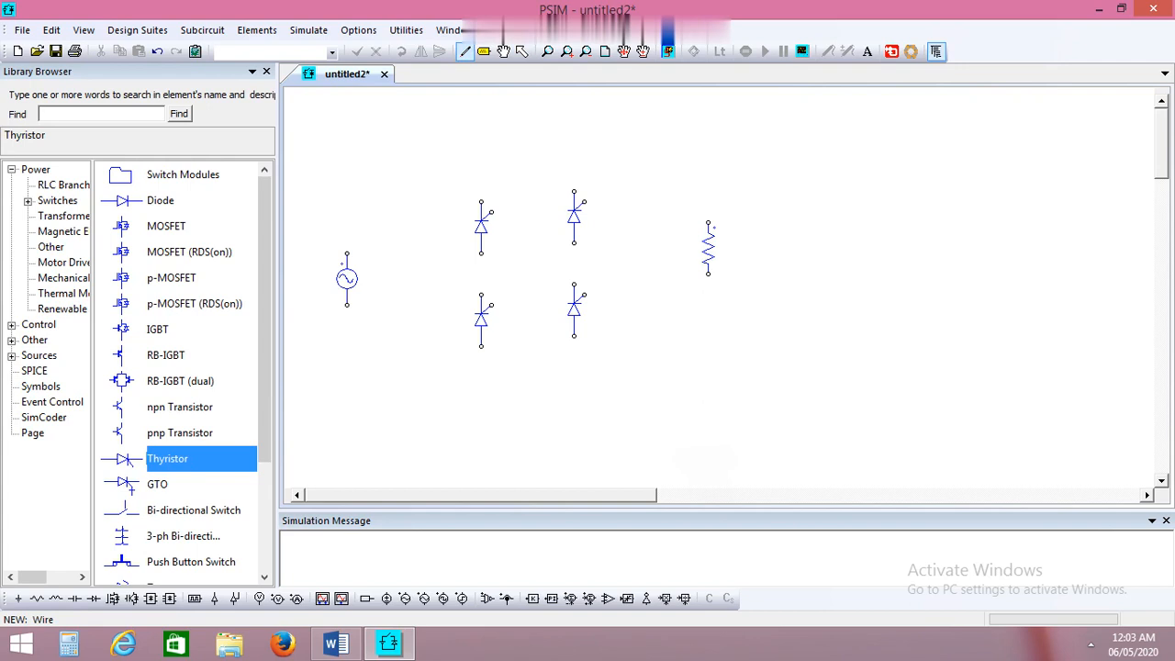
pyautogui.moveTo(481, 253); pyautogui.dragTo(481, 294)
pyautogui.moveTo(574, 245); pyautogui.dragTo(573, 285)
pyautogui.moveTo(481, 346)
pyautogui.mouseDown()
pyautogui.moveTo(574, 356)
pyautogui.moveTo(573, 336)
pyautogui.mouseUp()
pyautogui.moveTo(524, 192); pyautogui.dragTo(708, 221)
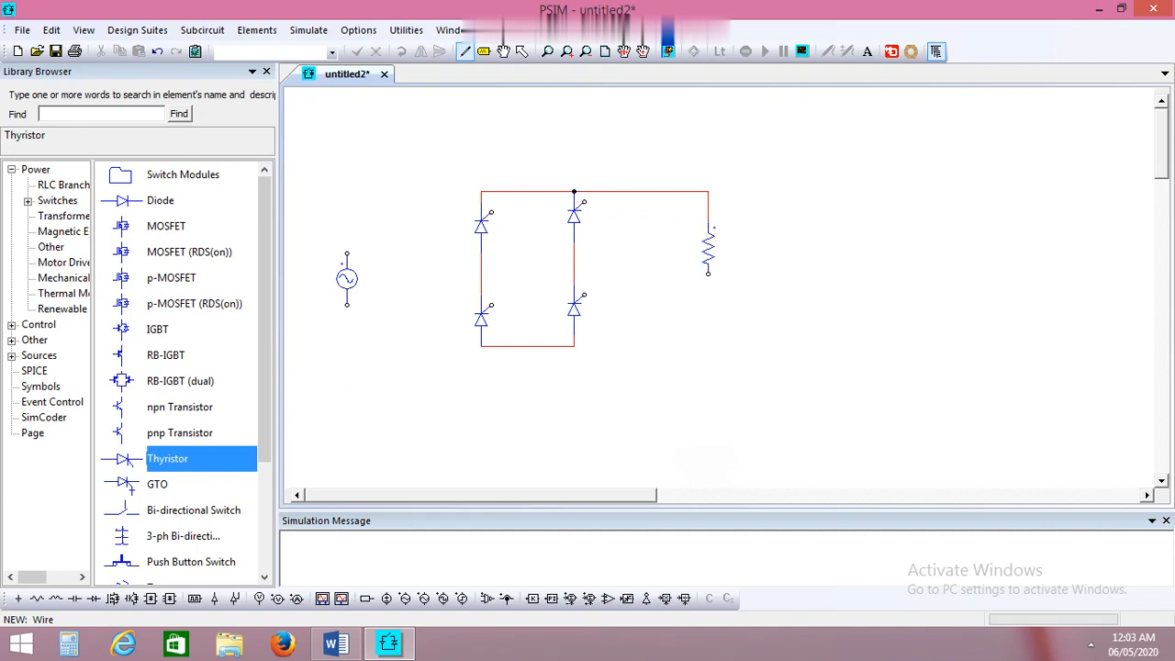
pyautogui.moveTo(574, 346); pyautogui.dragTo(708, 273)
# - Wire the source's upper terminal to the left thyristor leg's midpoint and its lower terminal to the right leg's midpoint
pyautogui.moveTo(347, 253); pyautogui.dragTo(482, 253)
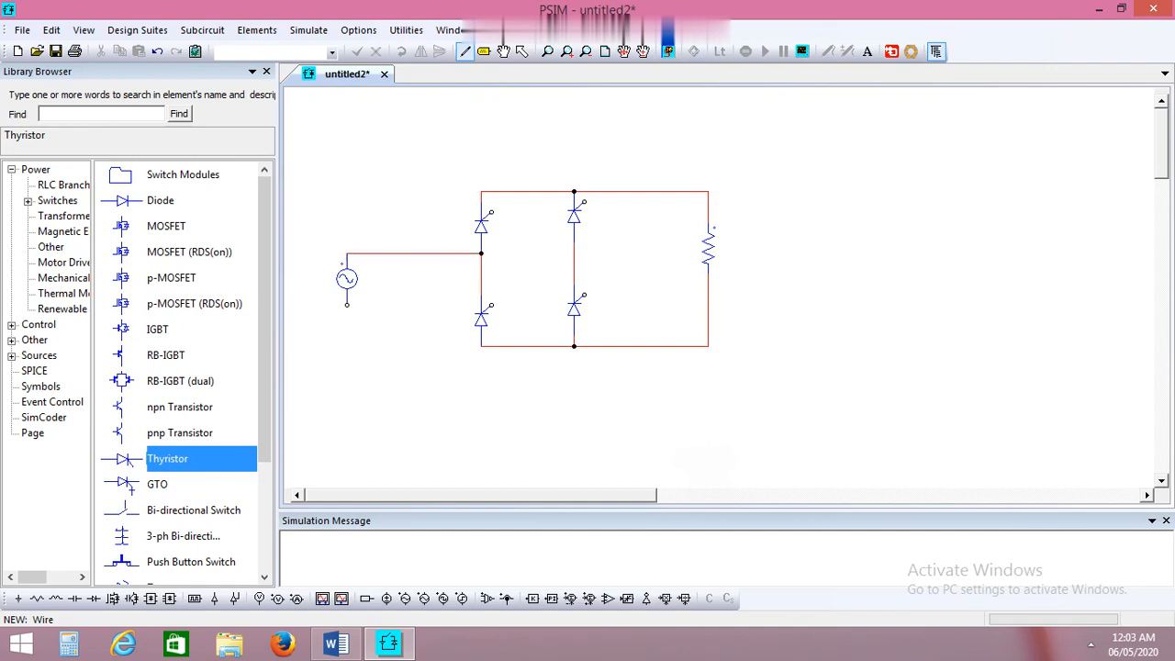
pyautogui.moveTo(357, 304); pyautogui.dragTo(573, 285)
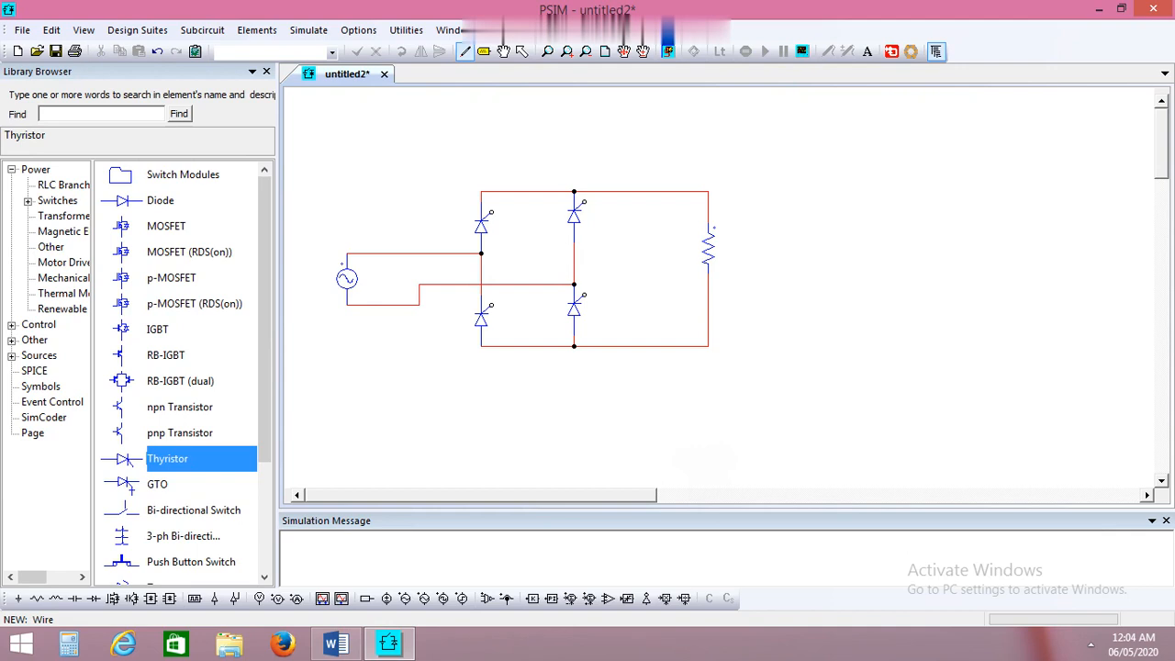
pyautogui.press('Escape')
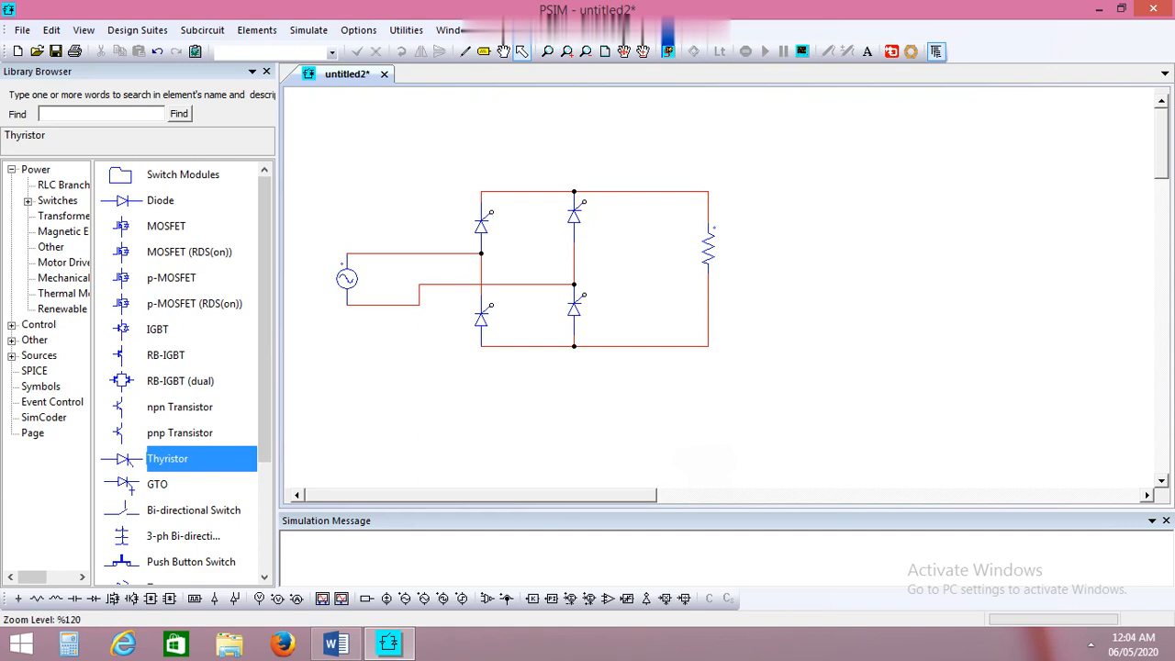
# - Set the sinusoidal voltage source's peak amplitude to 314 and its frequency to 50
pyautogui.doubleClick(346, 278)
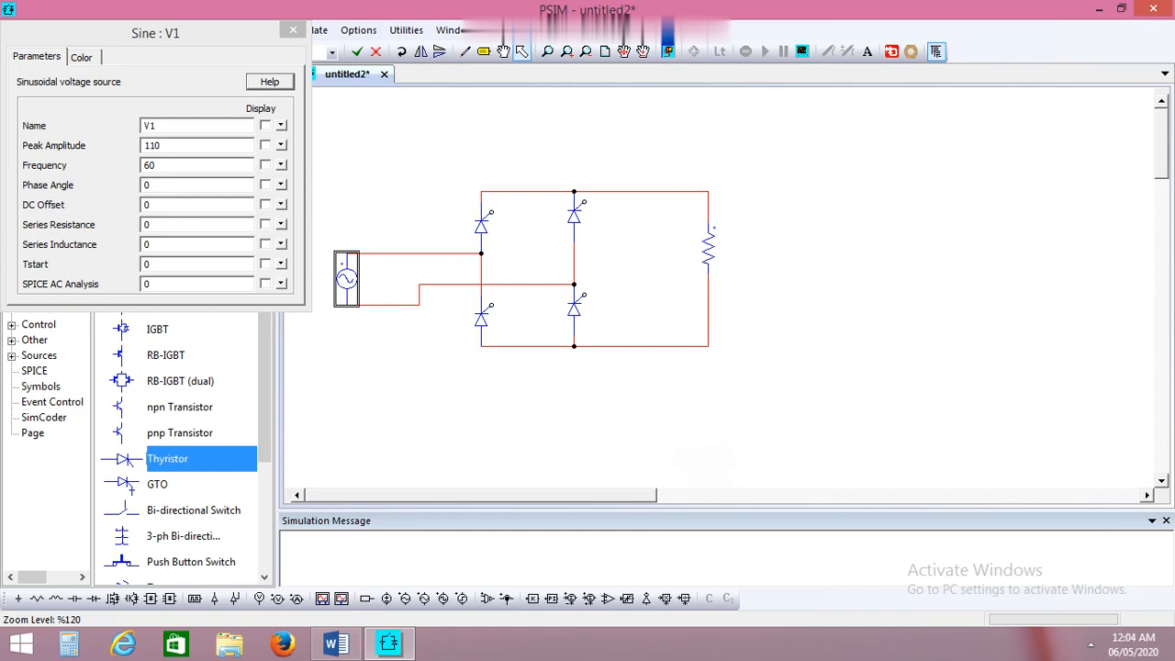
pyautogui.doubleClick(153, 146)
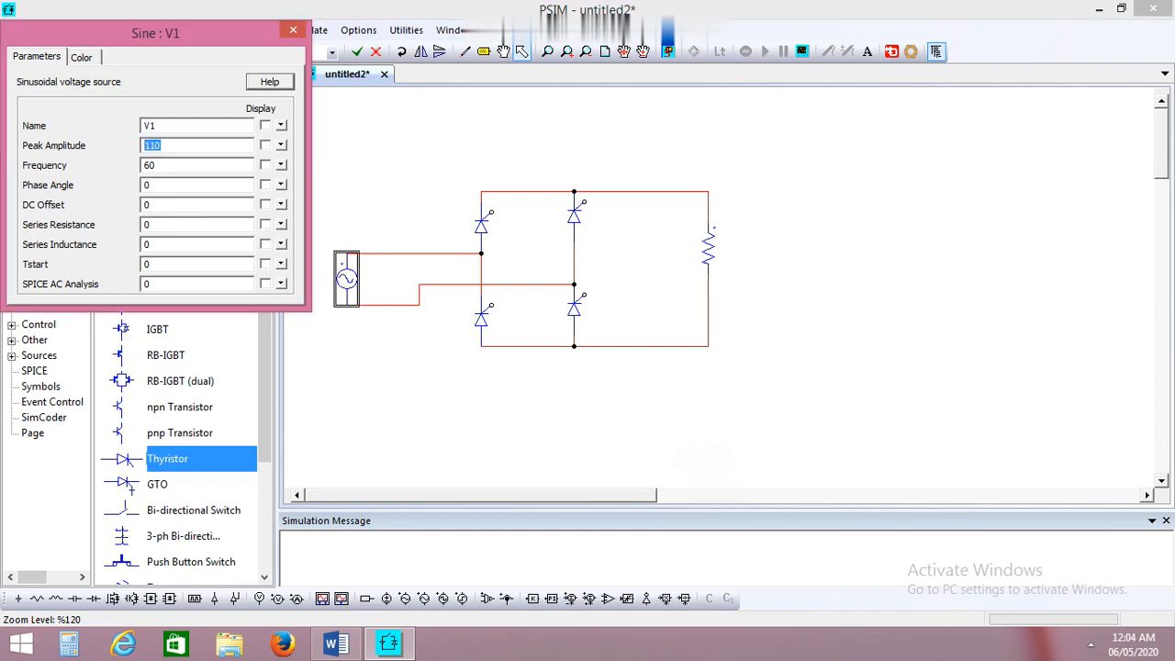
pyautogui.write('314')
pyautogui.moveTo(157, 165); pyautogui.dragTo(143, 165)
pyautogui.write('50')
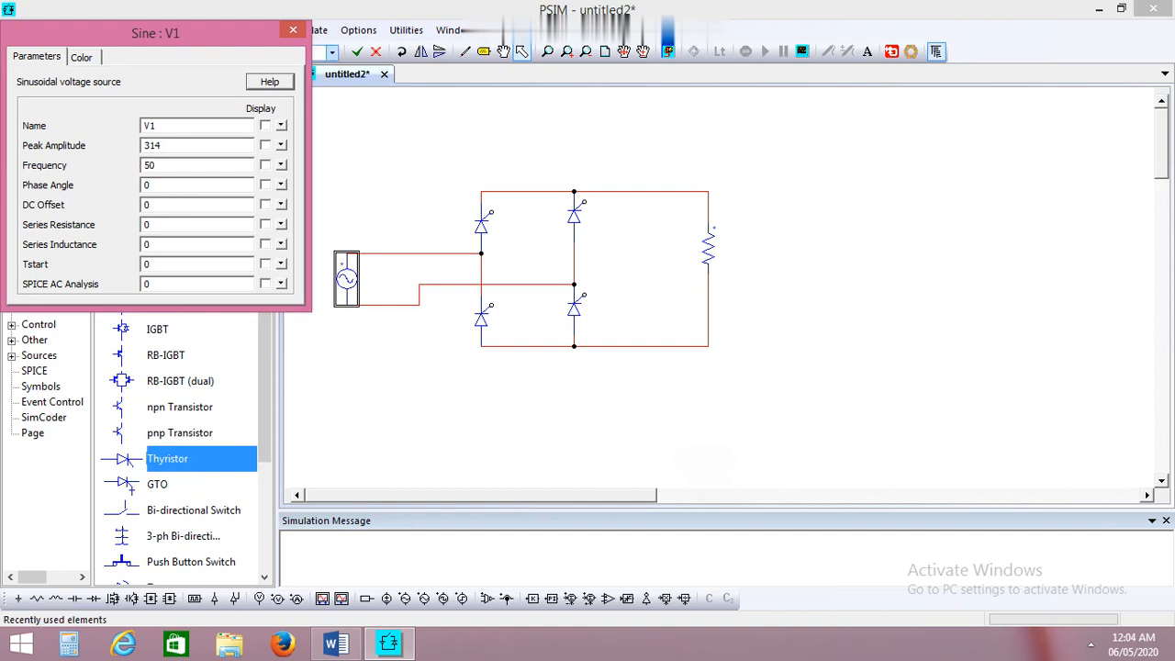
pyautogui.click(293, 30)
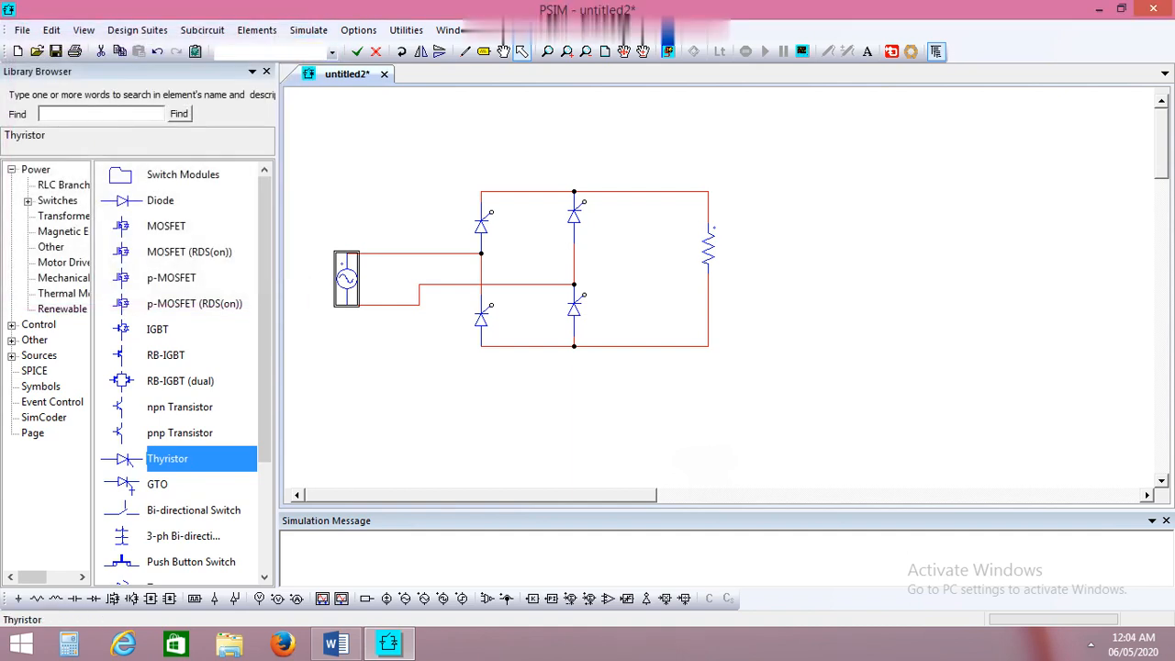
# - Check the parameters of the two upper thyristors in the bridge
pyautogui.doubleClick(482, 226)
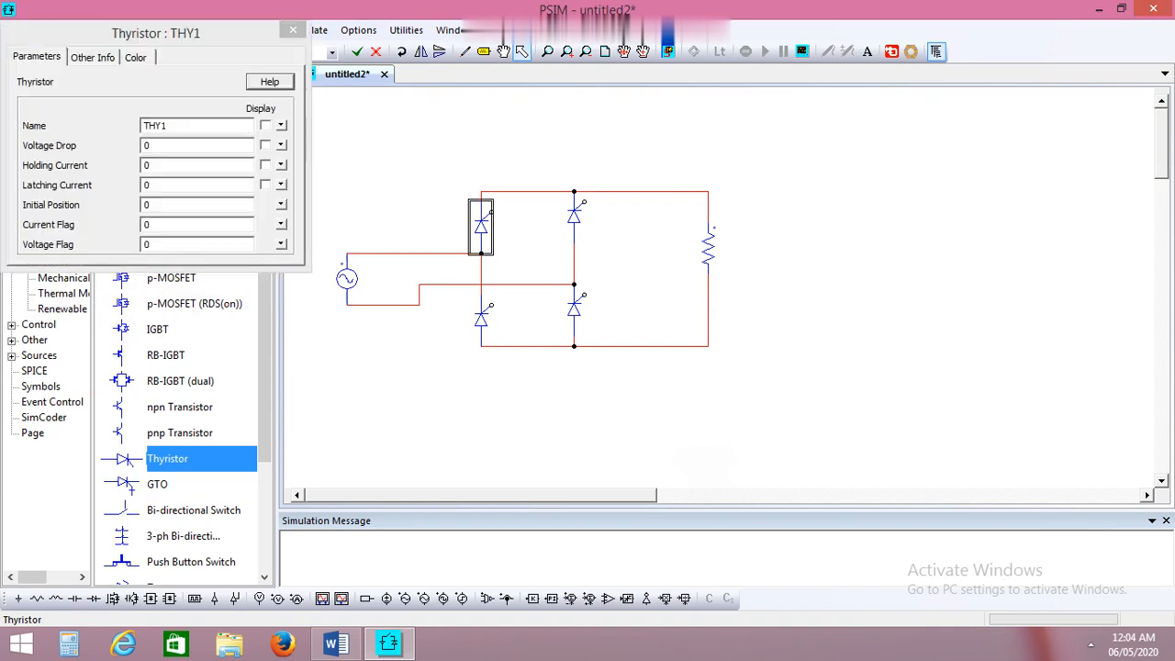
pyautogui.click(292, 31)
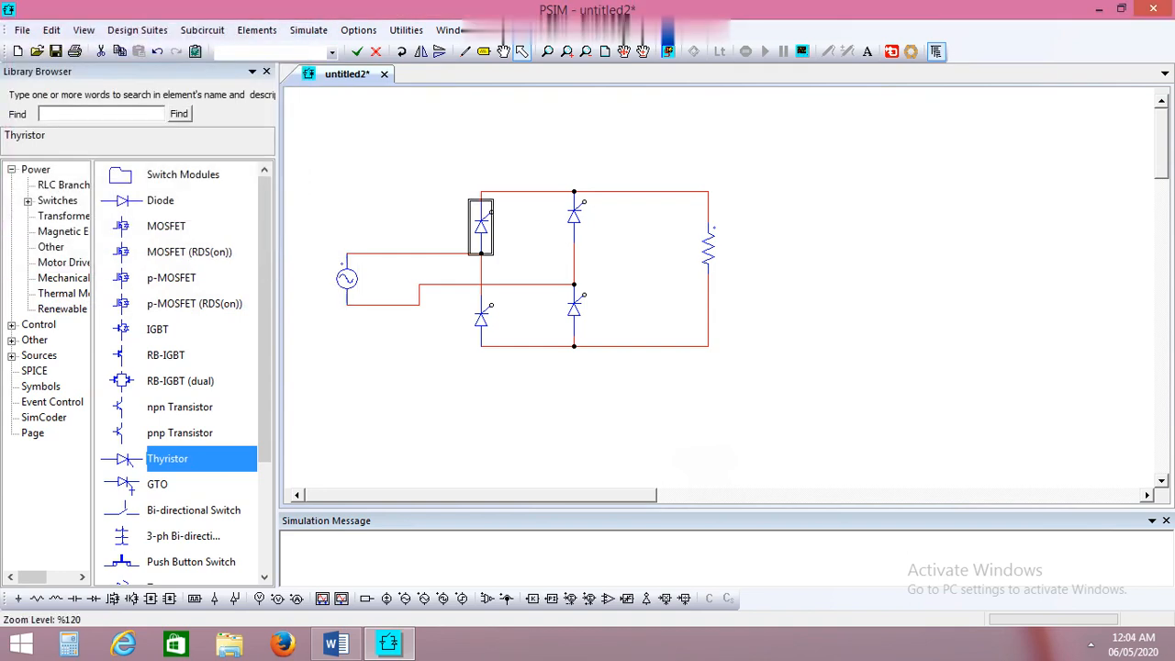
pyautogui.doubleClick(574, 216)
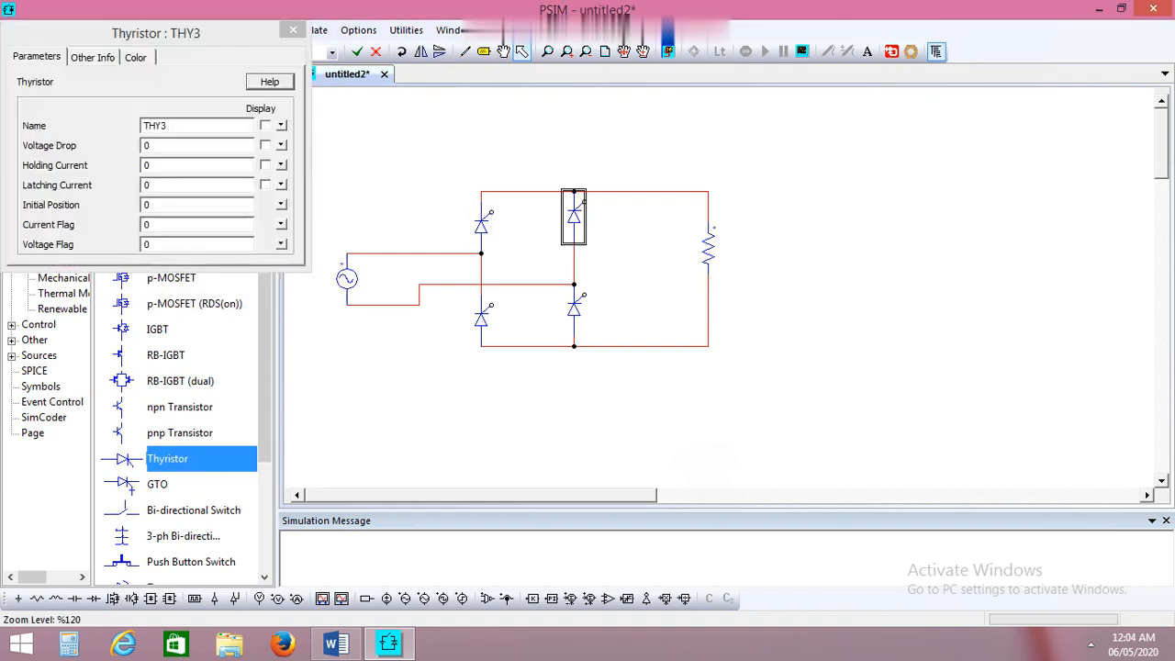
pyautogui.click(293, 30)
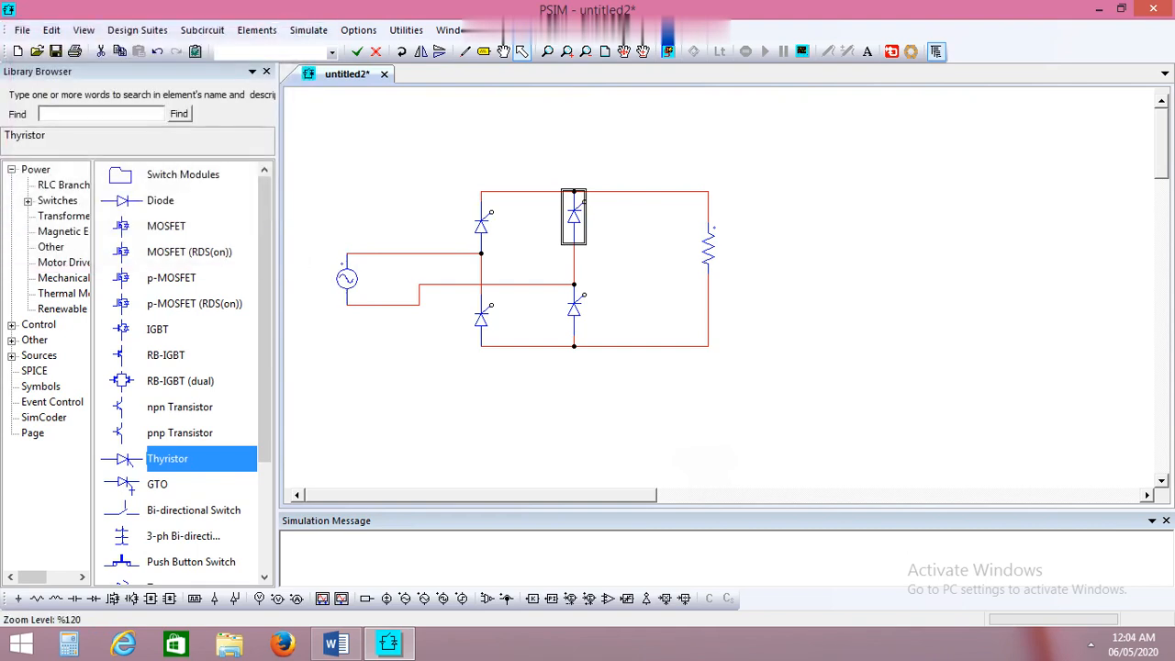
# - Set the load resistor's resistance to 31.4
pyautogui.click(708, 248)
pyautogui.doubleClick(708, 248)
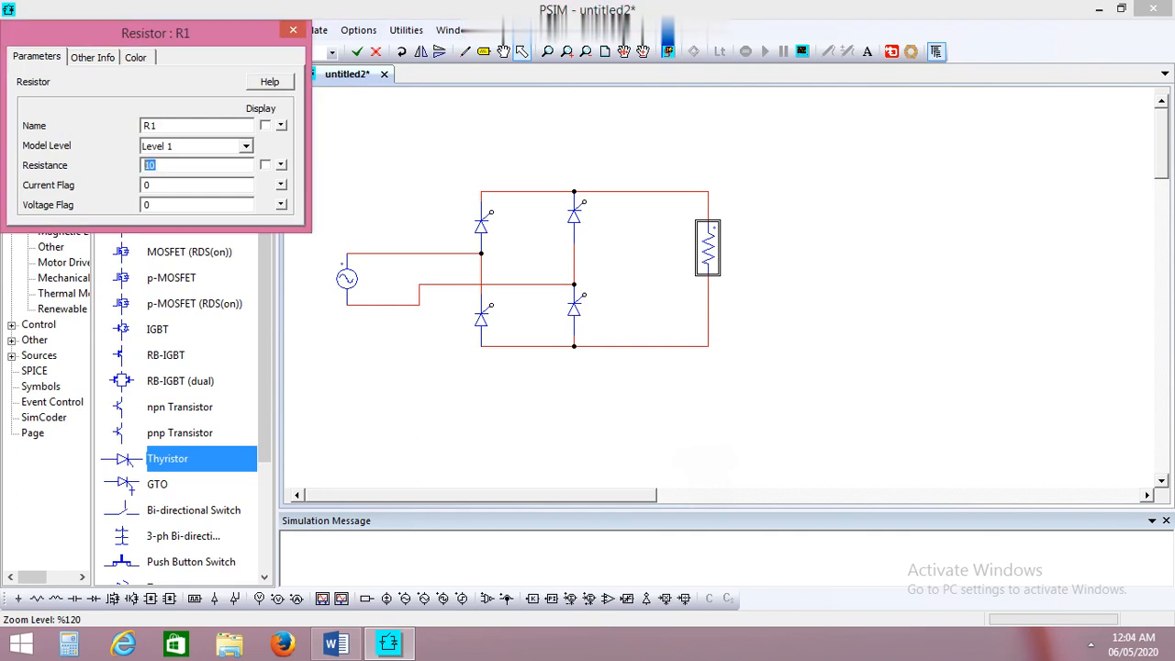
pyautogui.write('31.4')
pyautogui.click(292, 30)
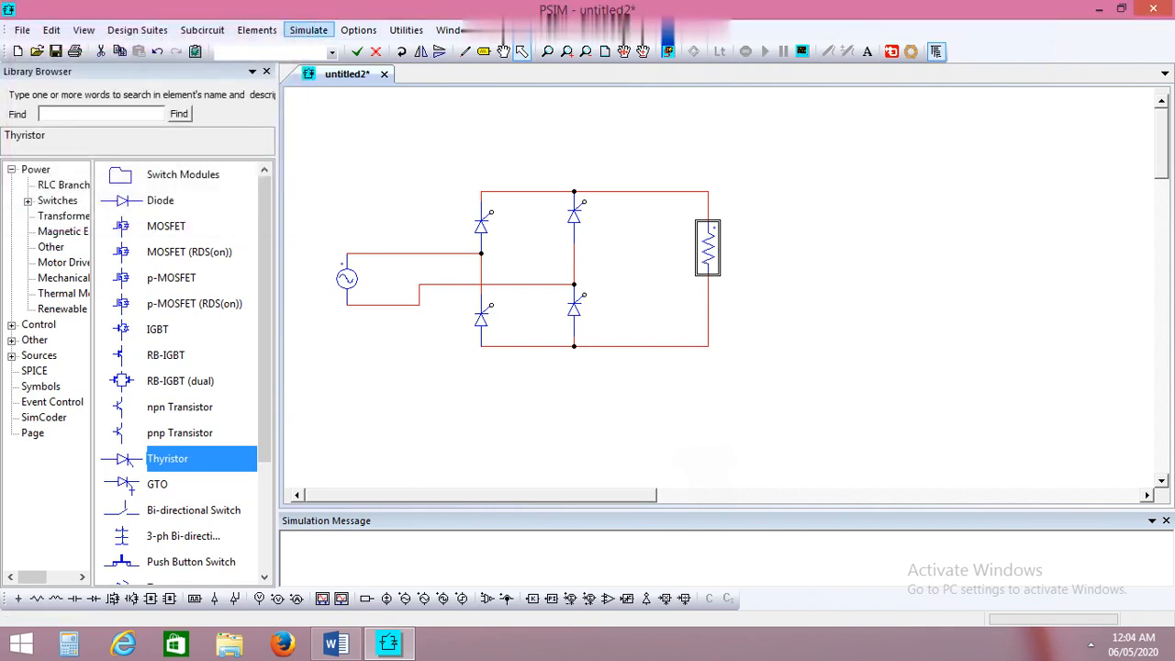
# - Place a ground at the bottom node of the right thyristor leg
pyautogui.click(18, 598)
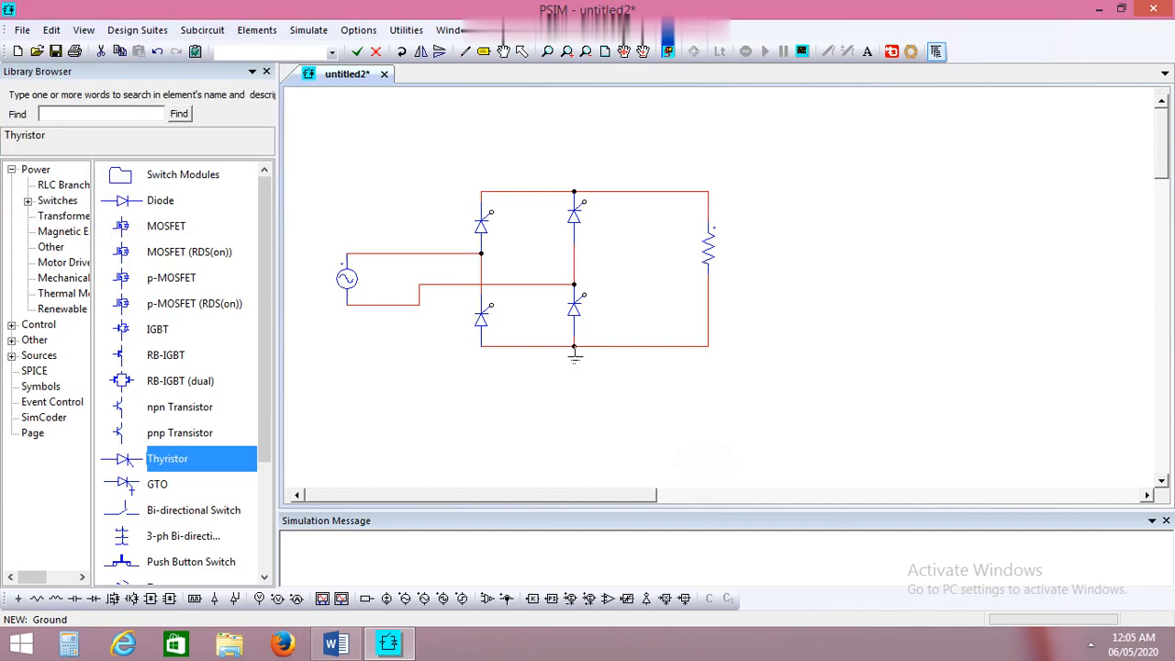
pyautogui.click(575, 356)
pyautogui.press('Escape')
# - Attach a gating block, rotated to face the gate, to the gate terminal of each of the four thyristors
pyautogui.click(194, 598)
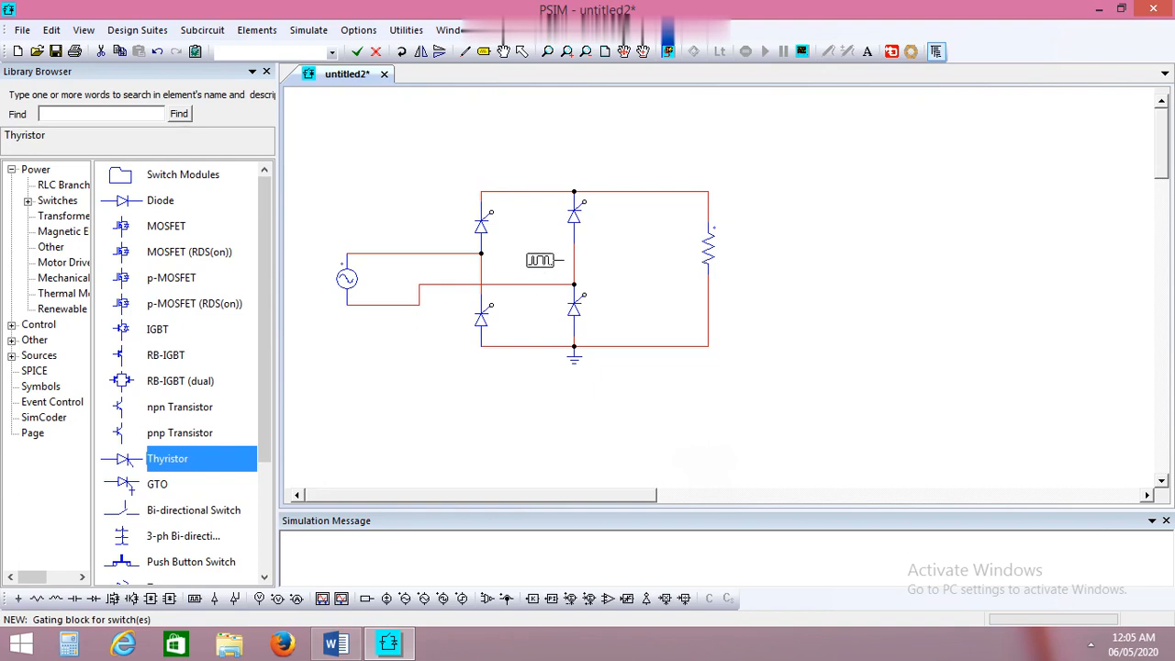
pyautogui.rightClick(543, 261)
pyautogui.rightClick(543, 261)
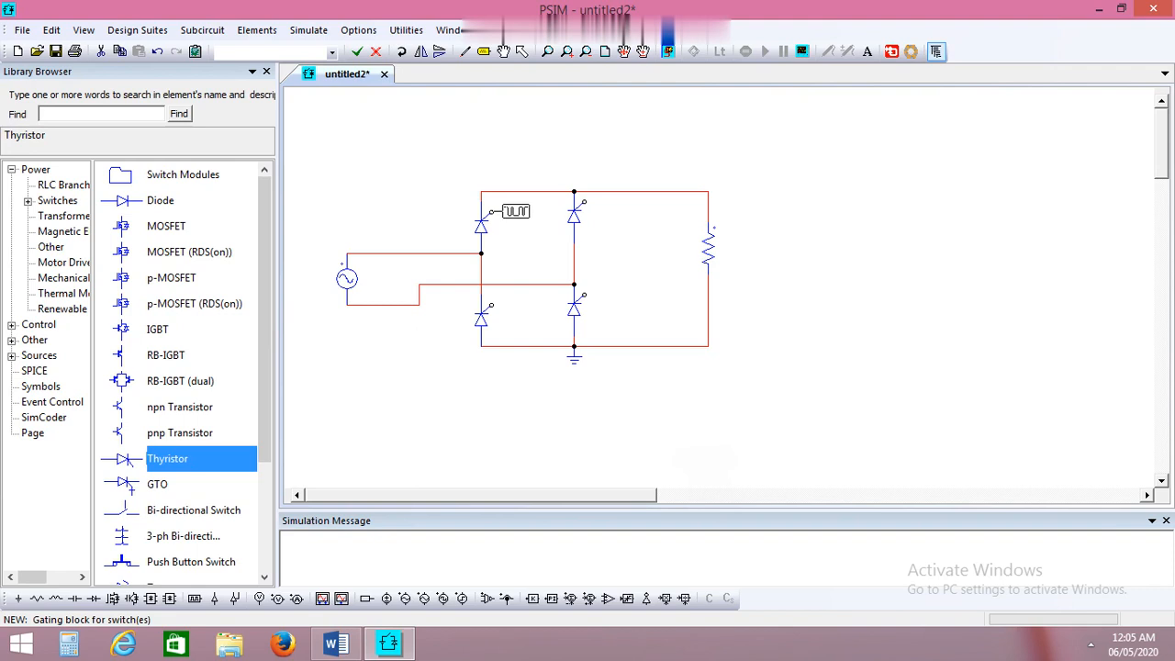
pyautogui.click(514, 212)
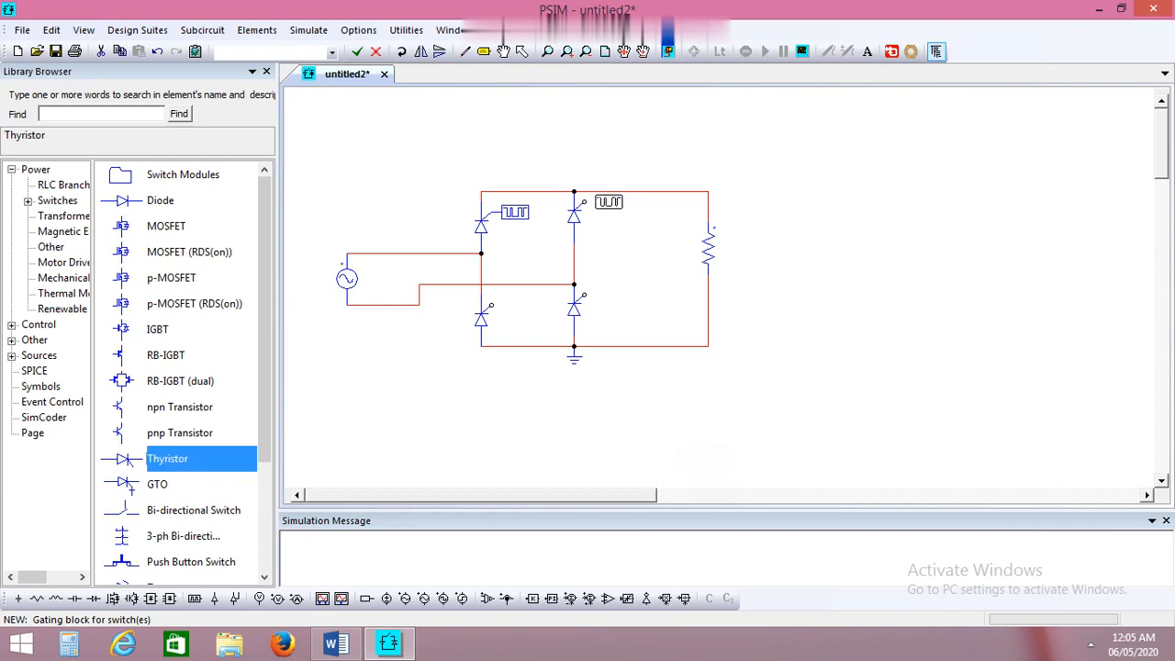
pyautogui.click(607, 201)
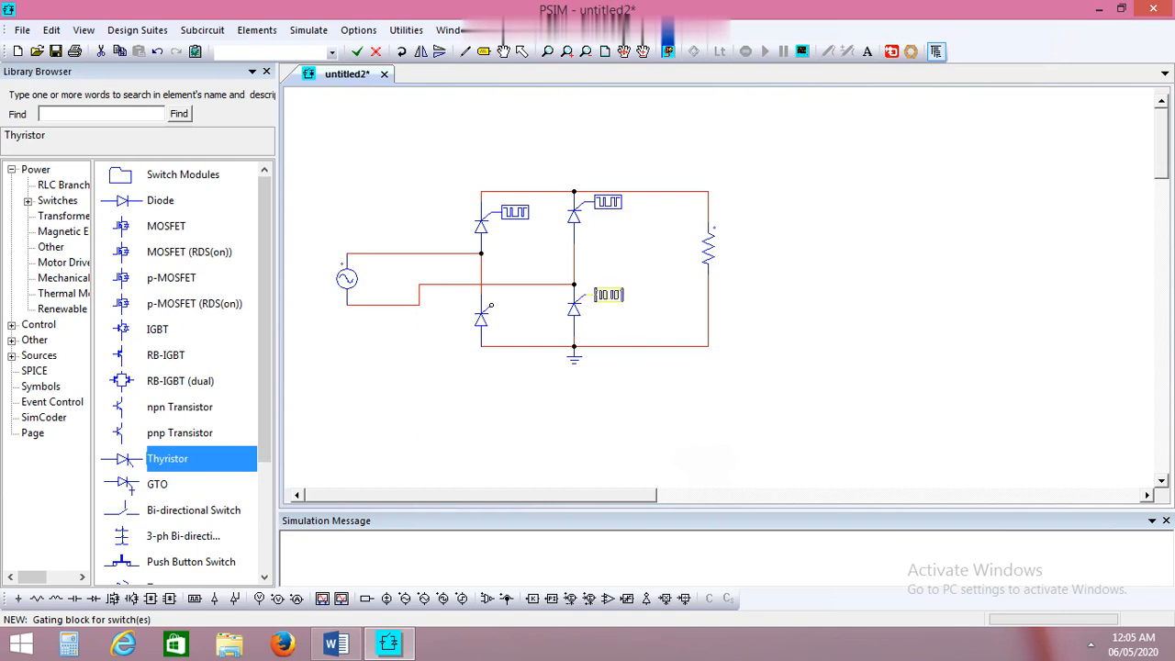
pyautogui.click(609, 295)
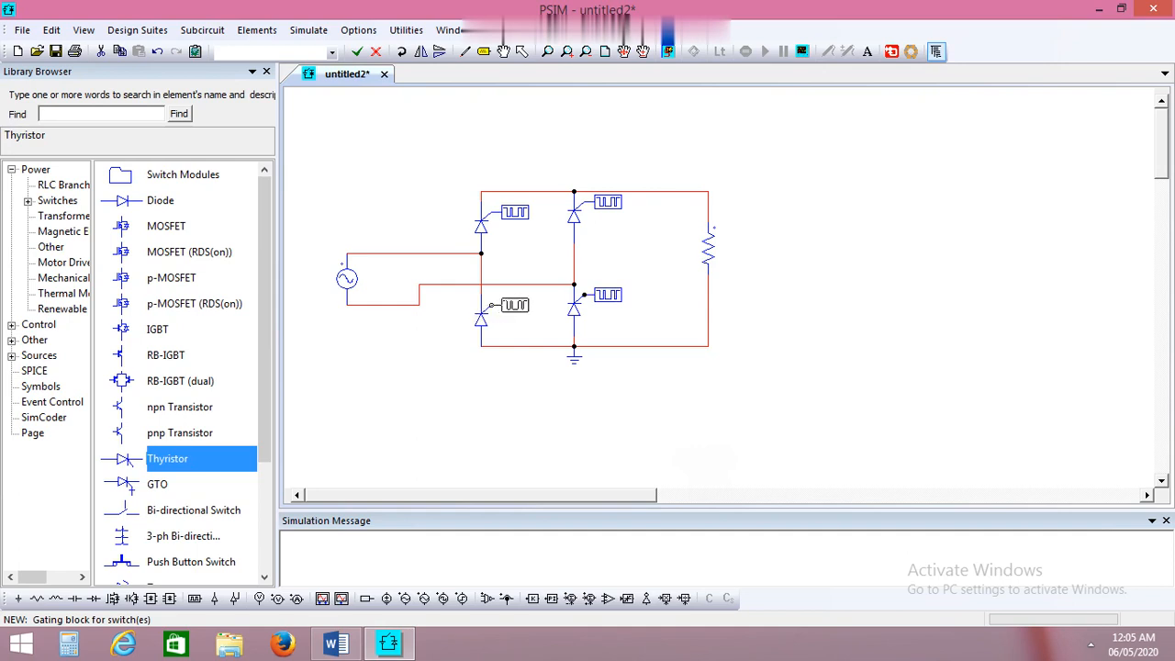
pyautogui.click(515, 305)
pyautogui.press('Escape')
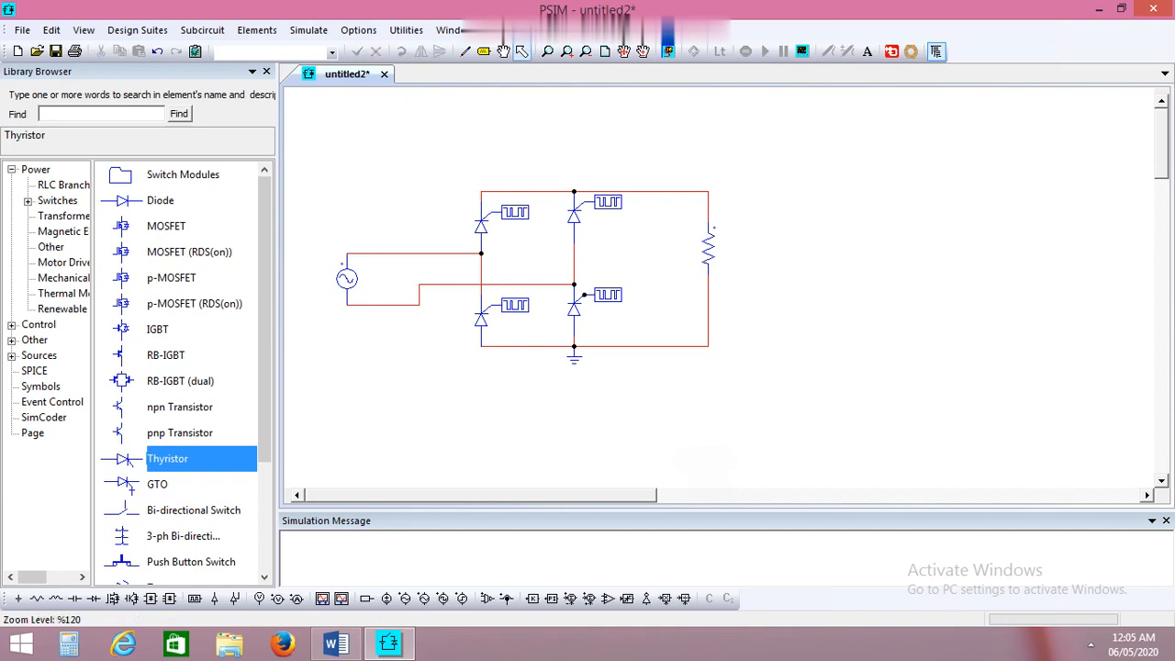
# - Rename the sinusoidal voltage source as Vs and display its name on the schematic
pyautogui.doubleClick(347, 278)
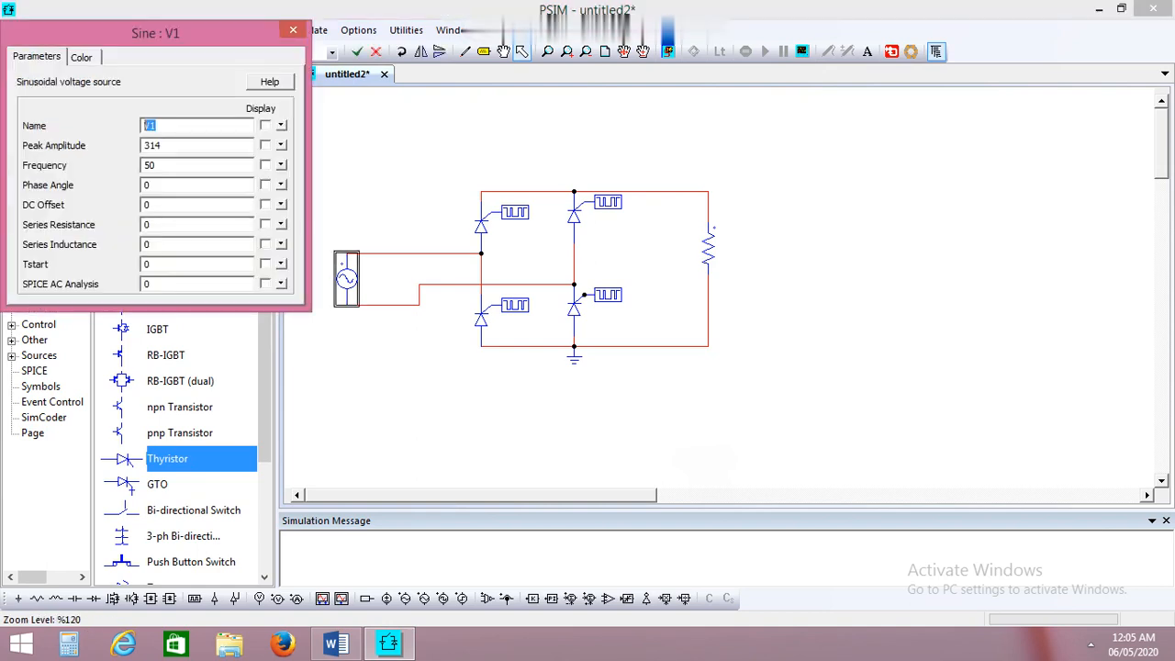
pyautogui.write('Vs')
pyautogui.click(265, 125)
pyautogui.click(293, 29)
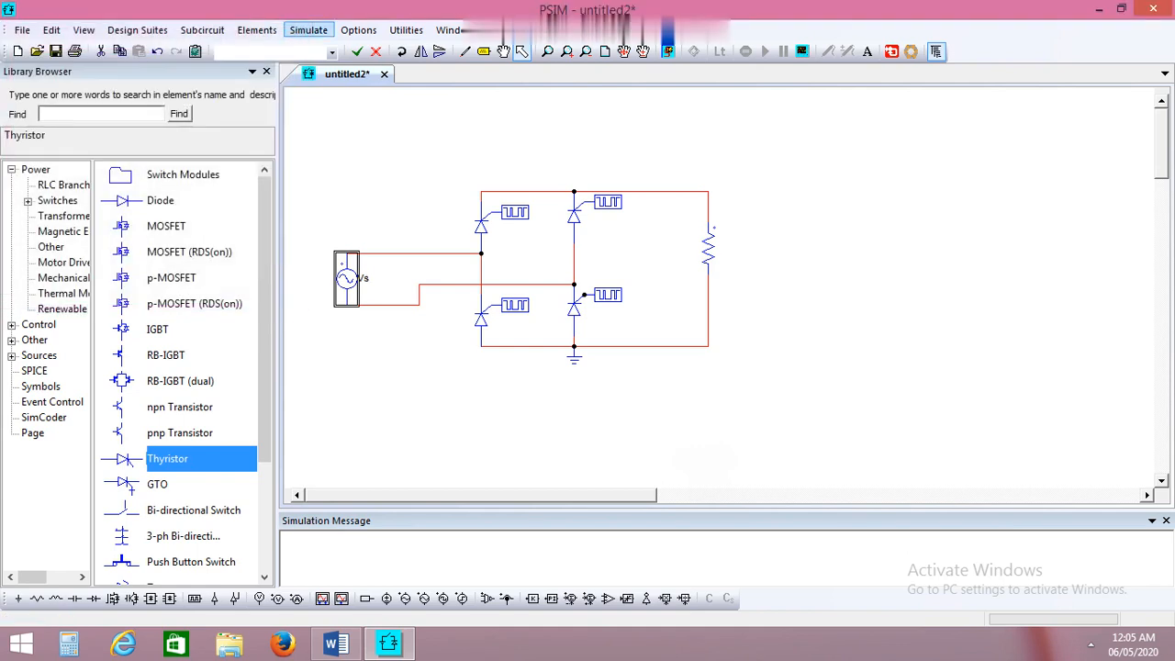
# - Rename the upper thyristor of the left leg as T1 and display its name
pyautogui.doubleClick(481, 226)
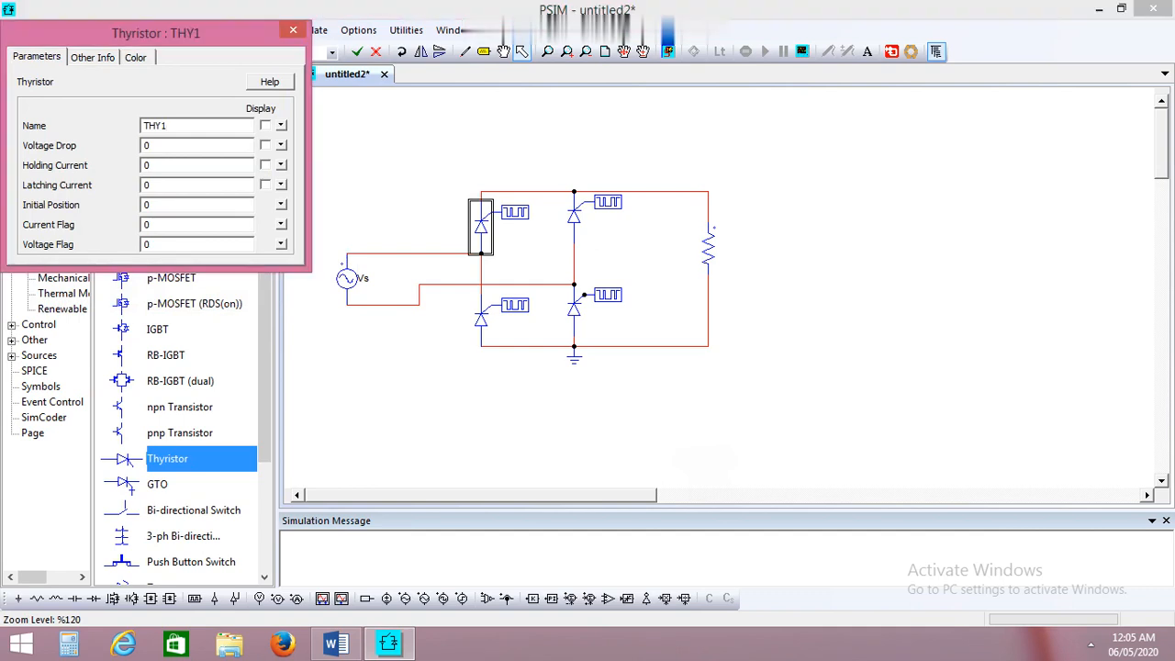
pyautogui.press('BackSpace')
pyautogui.press('BackSpace')
pyautogui.press('BackSpace')
pyautogui.write('1')
pyautogui.click(265, 125)
pyautogui.click(293, 30)
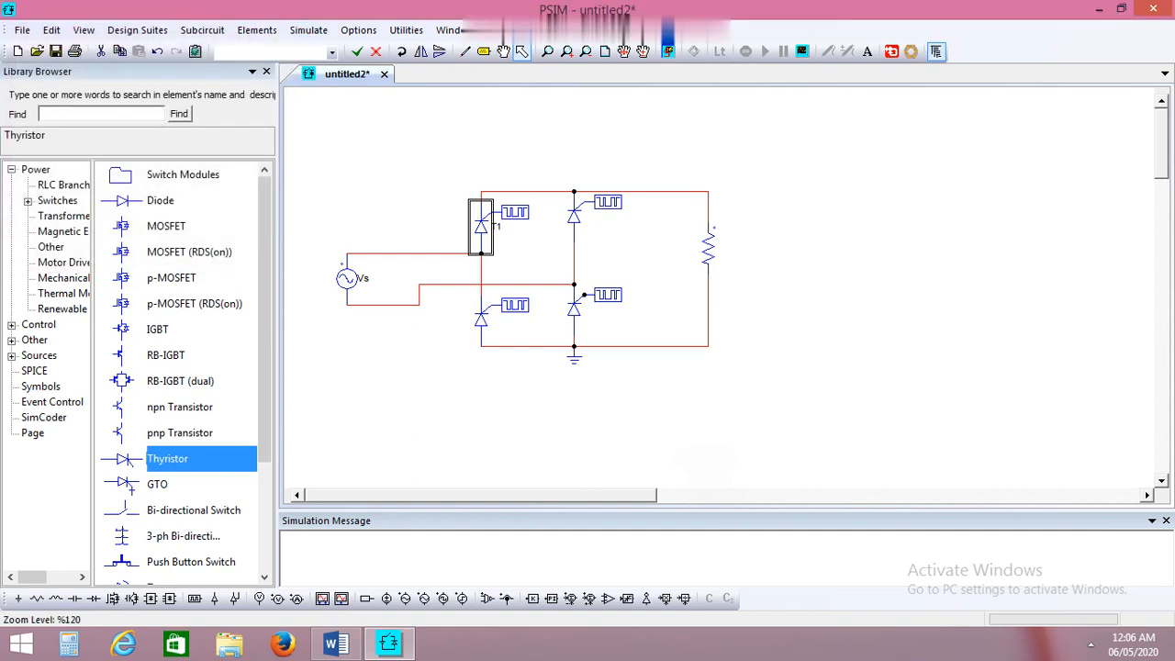
# - Rename the lower thyristor of the right leg as T2 and display its name
pyautogui.doubleClick(574, 309)
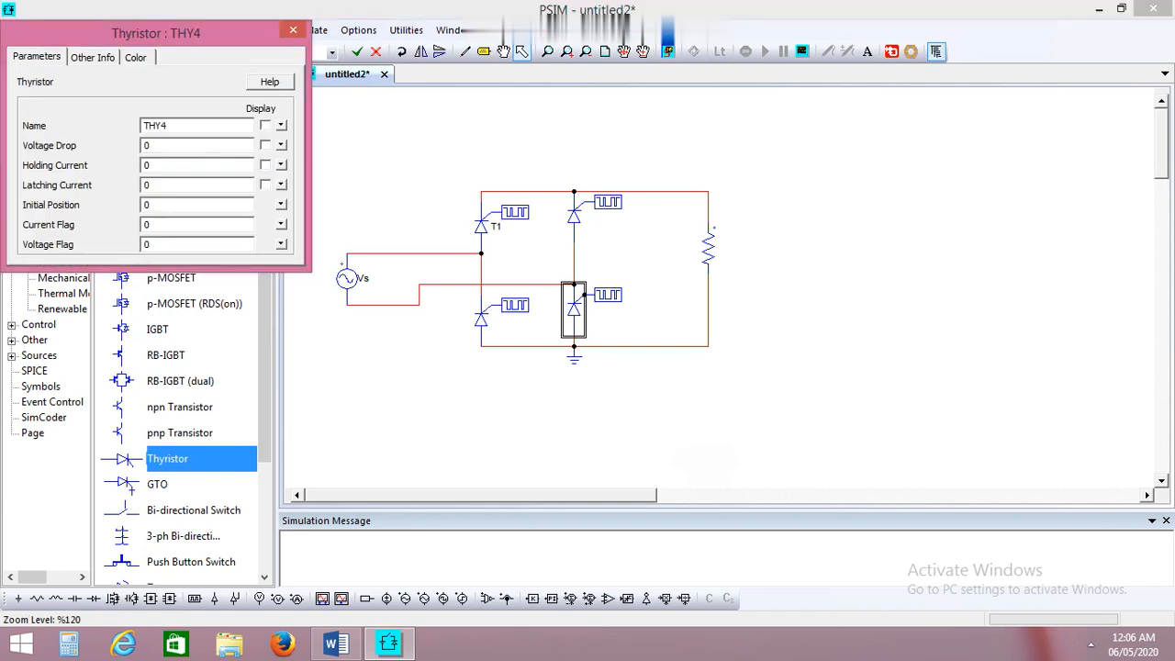
pyautogui.press('BackSpace')
pyautogui.press('BackSpace')
pyautogui.press('BackSpace')
pyautogui.write('2')
pyautogui.click(265, 125)
pyautogui.press('Return')
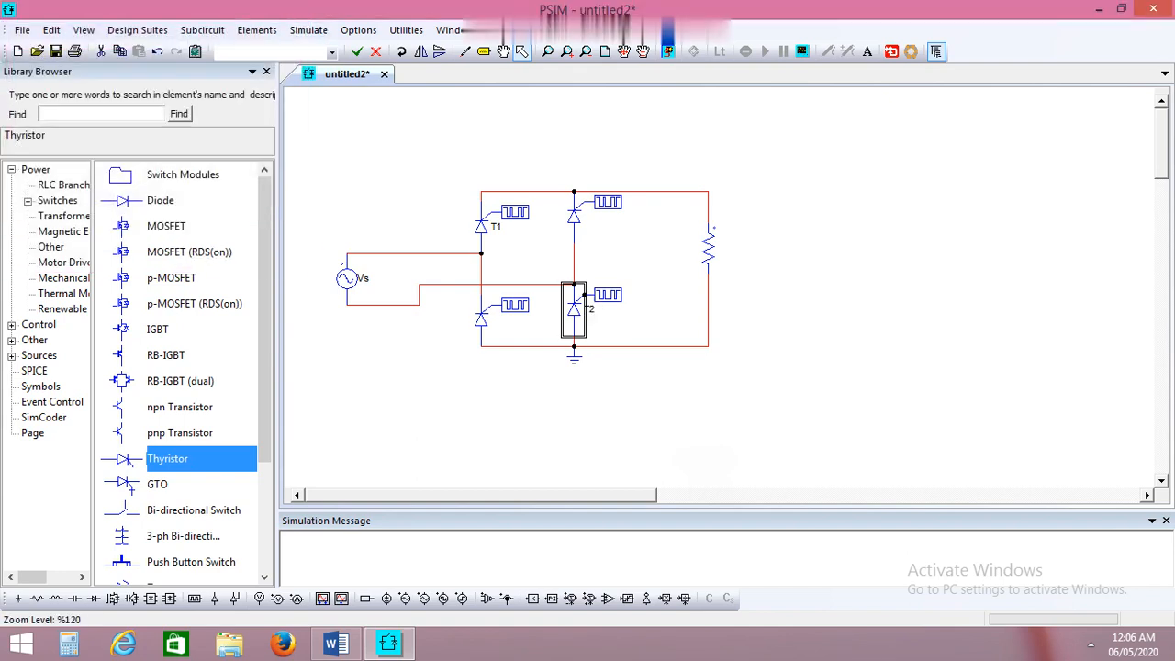
# - Rename the upper thyristor of the right leg as T3 and display its name
pyautogui.doubleClick(573, 217)
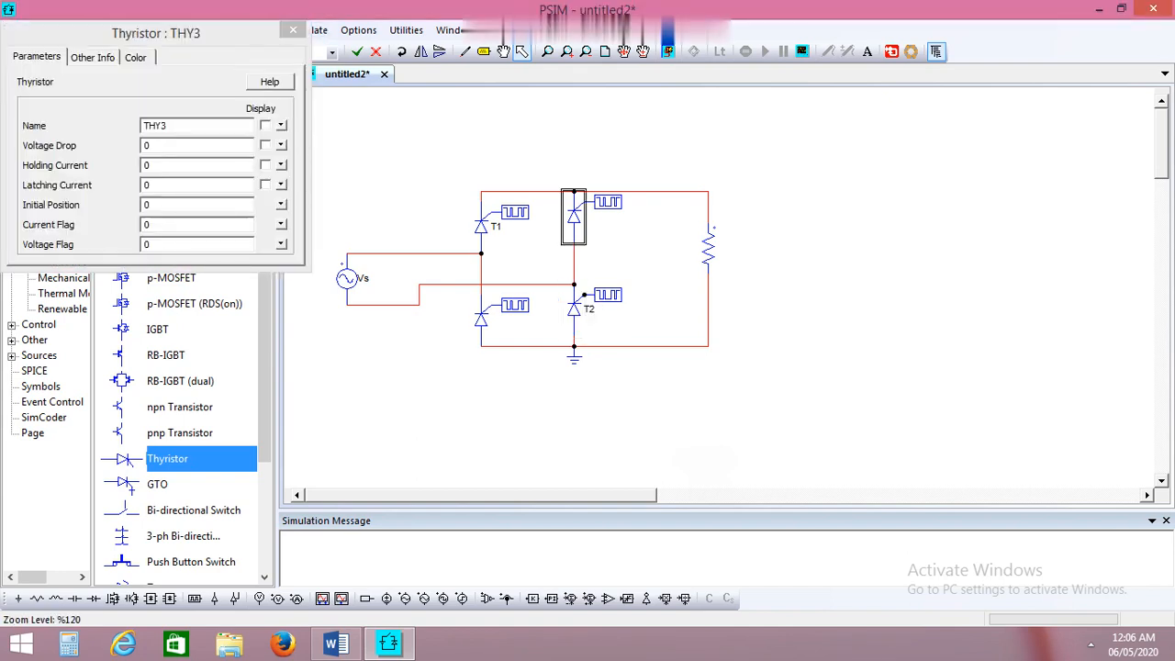
pyautogui.press('BackSpace')
pyautogui.press('BackSpace')
pyautogui.press('BackSpace')
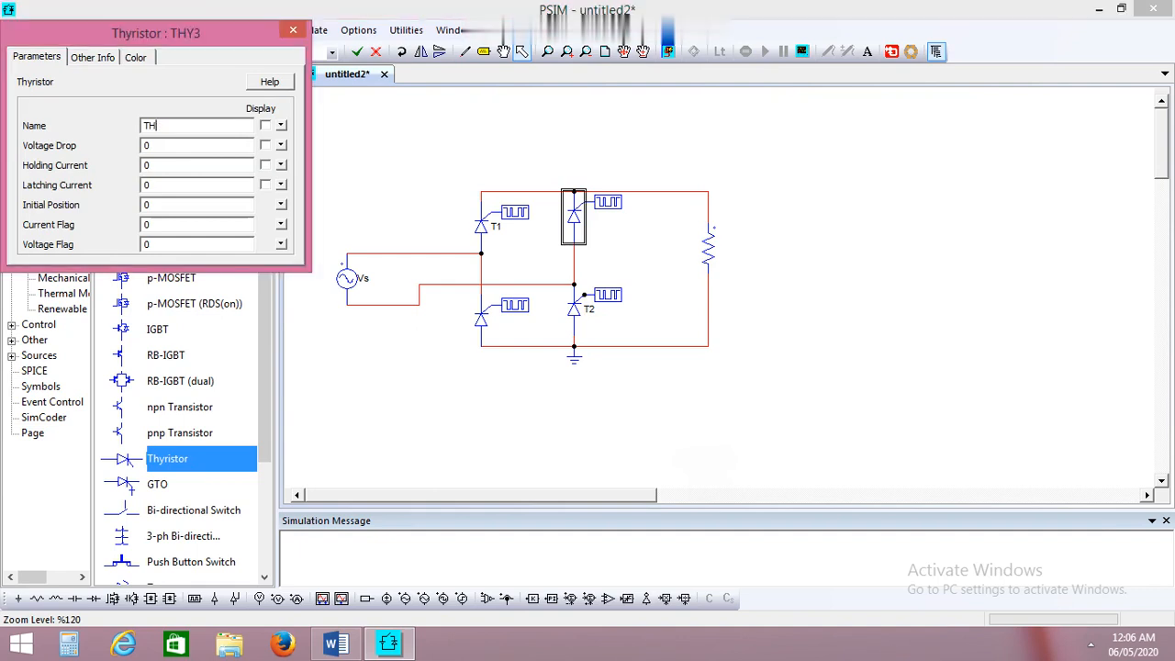
pyautogui.write('3')
pyautogui.click(265, 126)
pyautogui.click(293, 29)
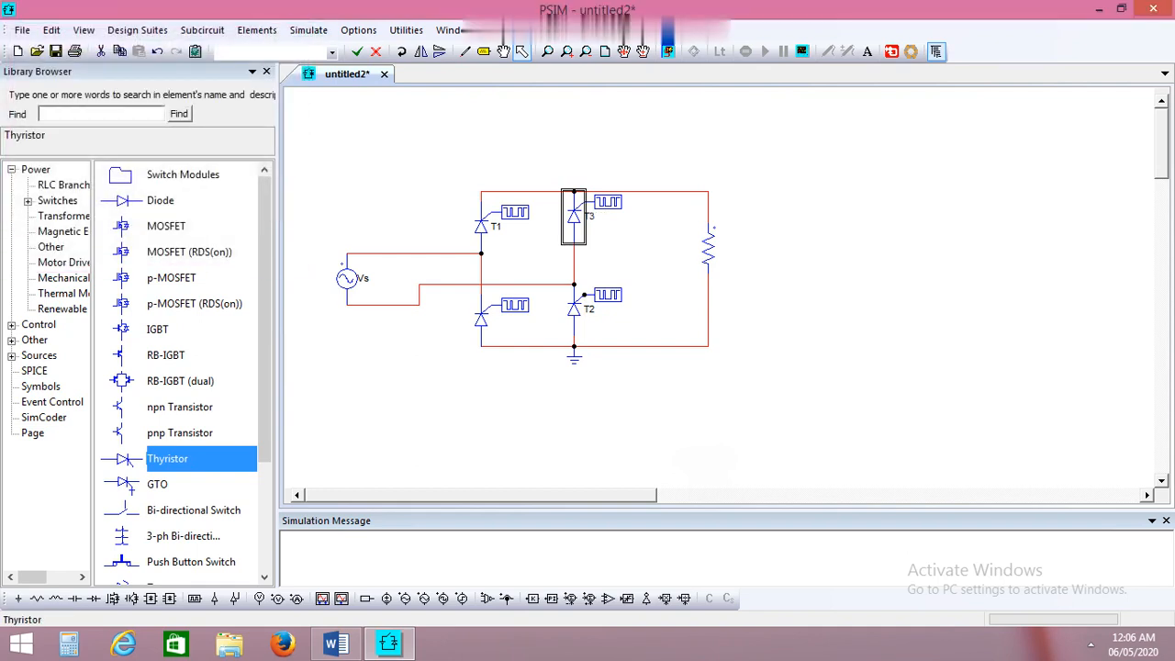
# - Rename the lower thyristor of the left leg as T4 and display its name
pyautogui.doubleClick(481, 318)
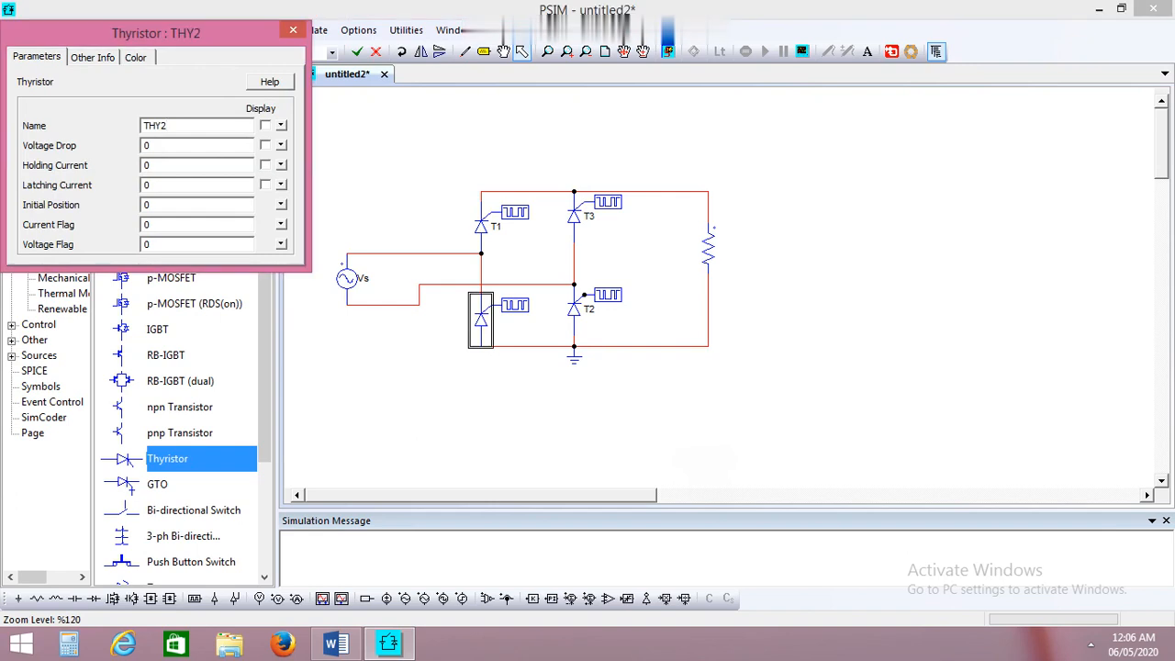
pyautogui.press('BackSpace')
pyautogui.press('BackSpace')
pyautogui.press('BackSpace')
pyautogui.write('4')
pyautogui.press('Return')
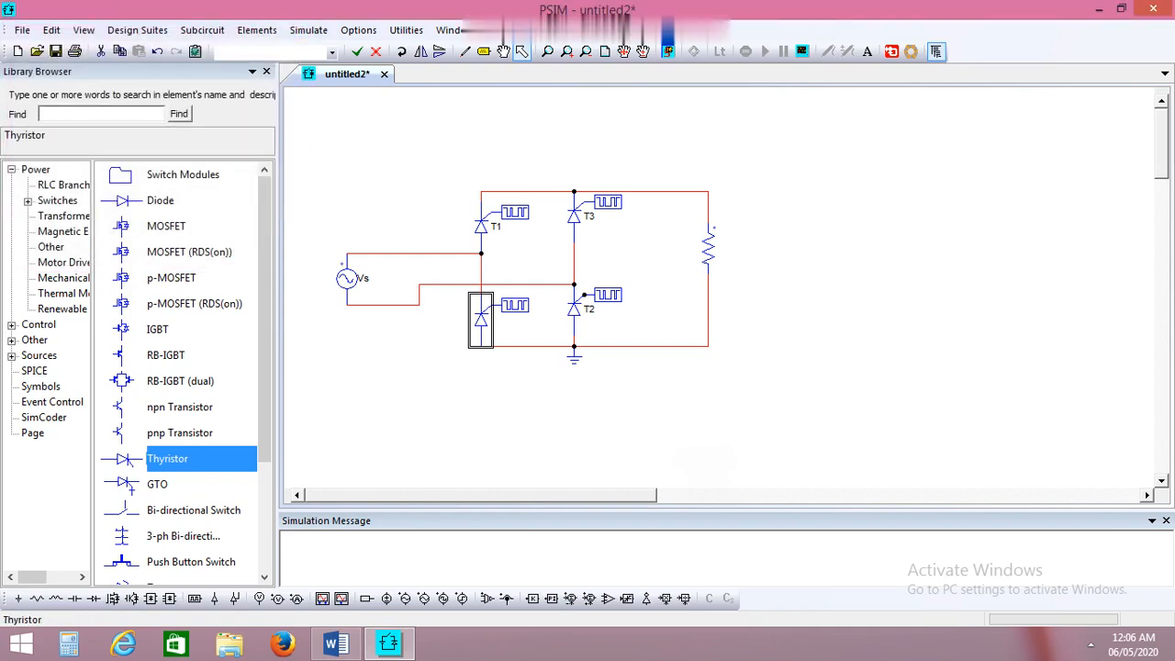
pyautogui.doubleClick(481, 319)
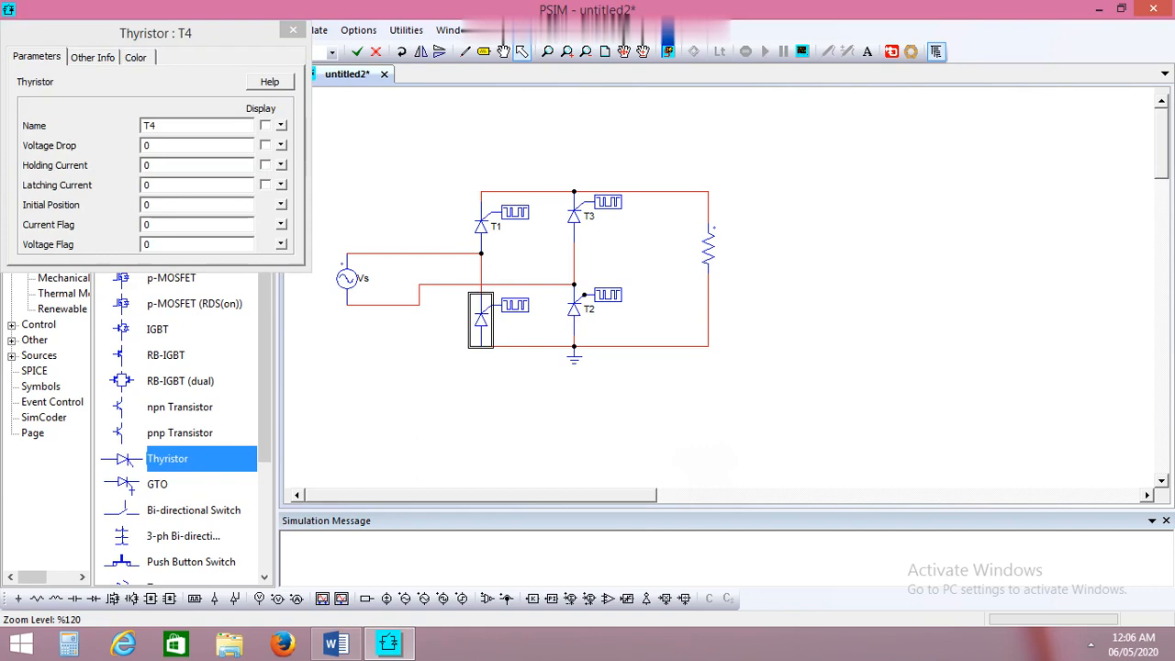
pyautogui.click(266, 125)
pyautogui.press('Return')
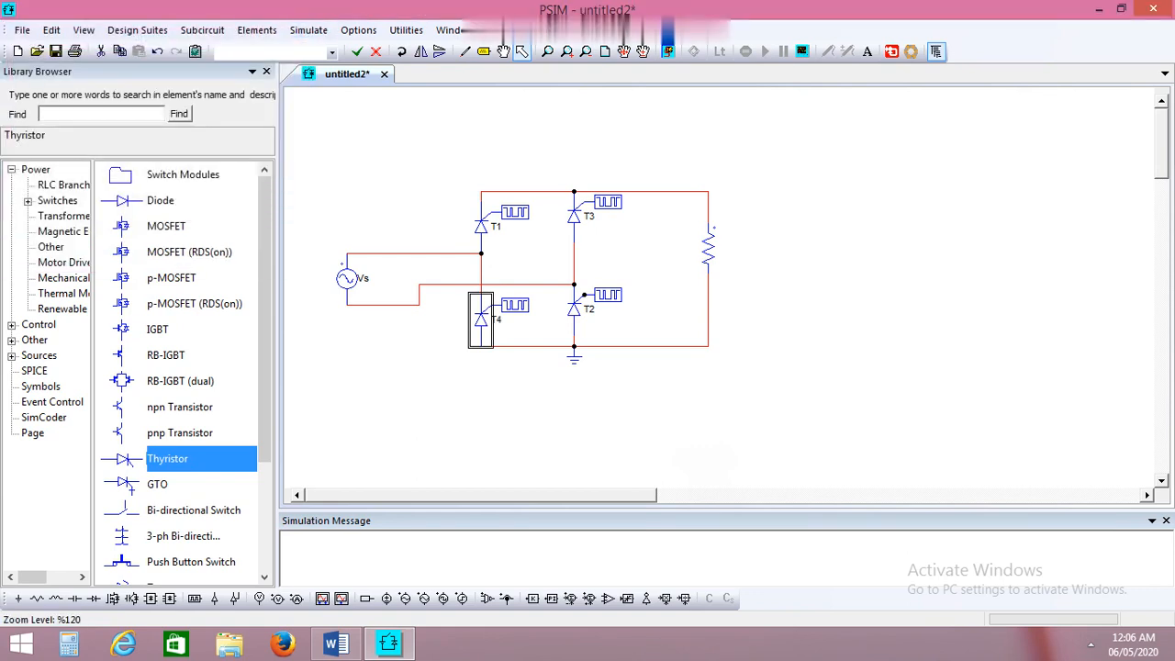
# - Display the load resistor's name on the schematic
pyautogui.doubleClick(708, 248)
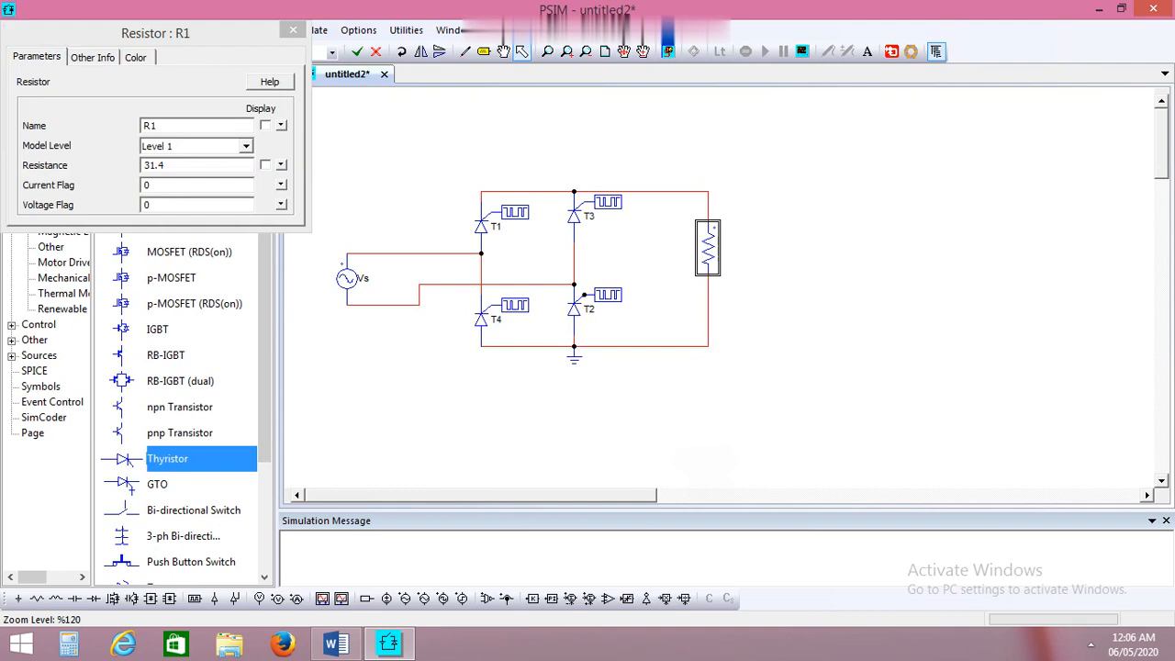
pyautogui.click(265, 125)
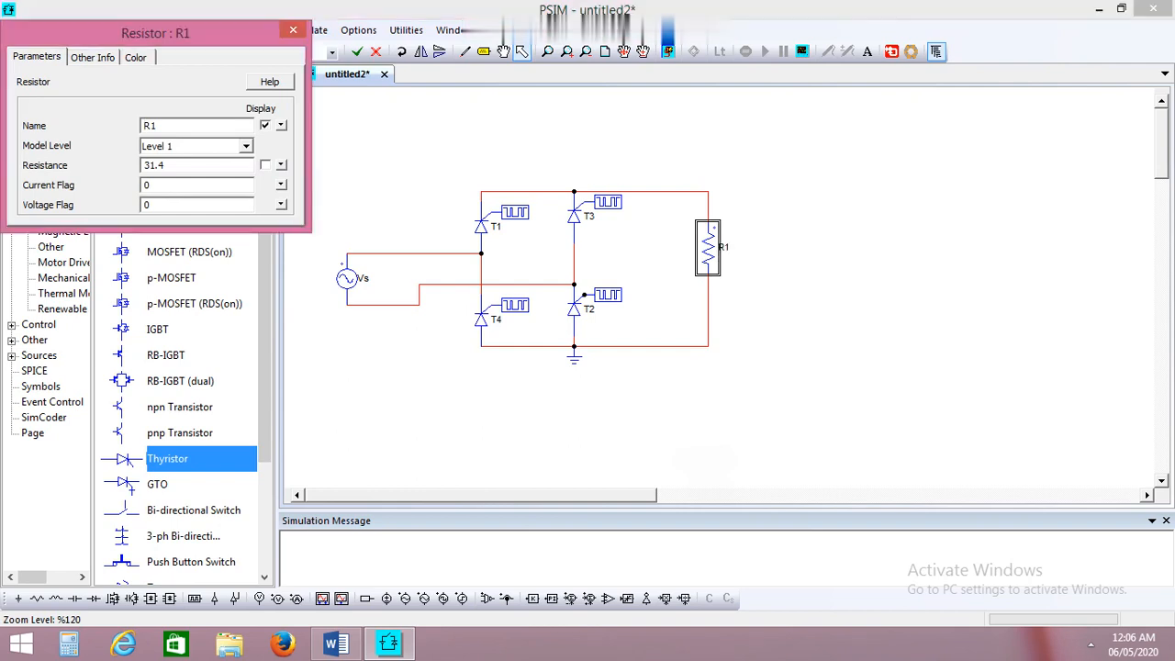
pyautogui.press('Return')
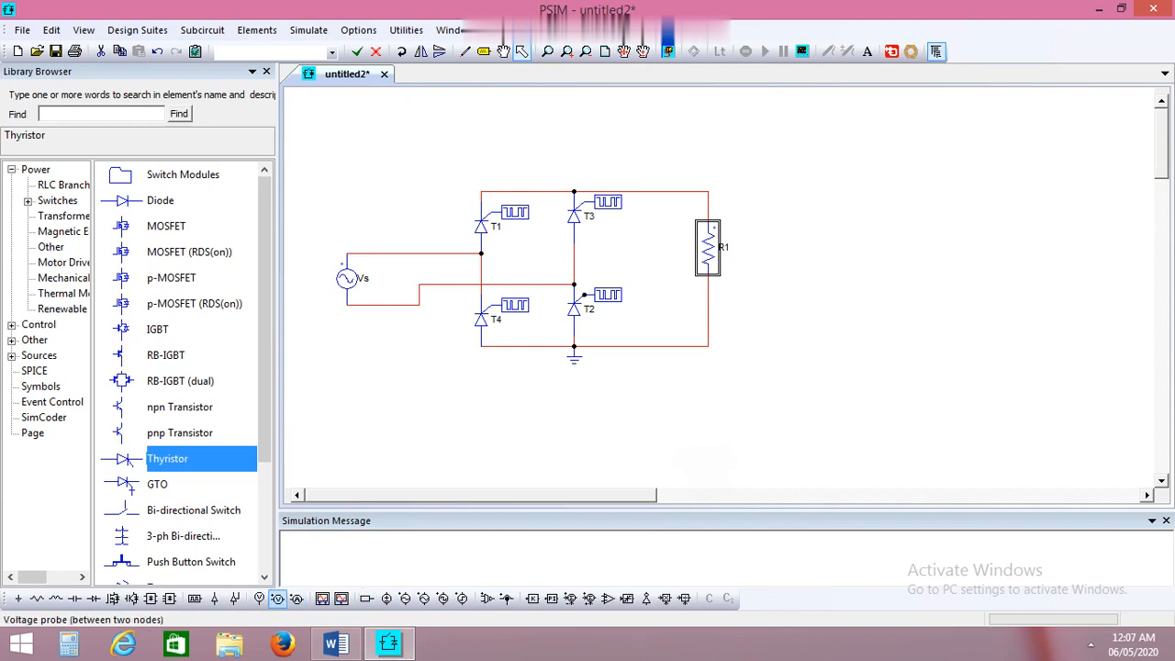
# - Place a vertical two-node voltage probe beside the load resistor and wire it across the resistor
pyautogui.click(277, 599)
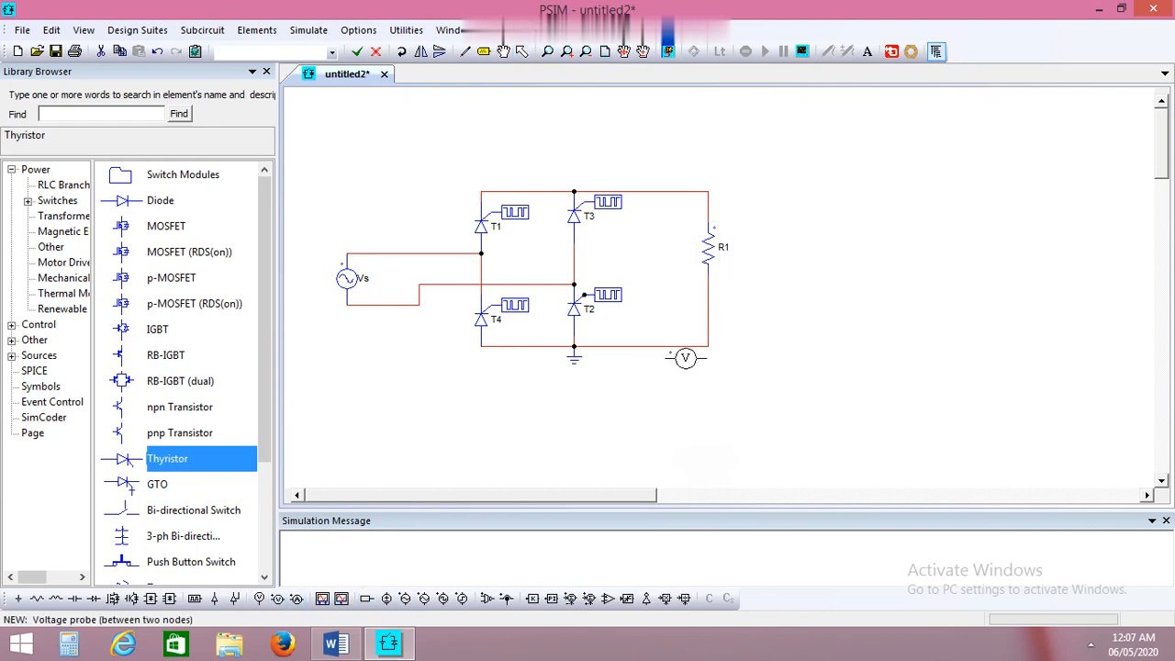
pyautogui.rightClick(836, 202)
pyautogui.click(769, 244)
pyautogui.press('Escape')
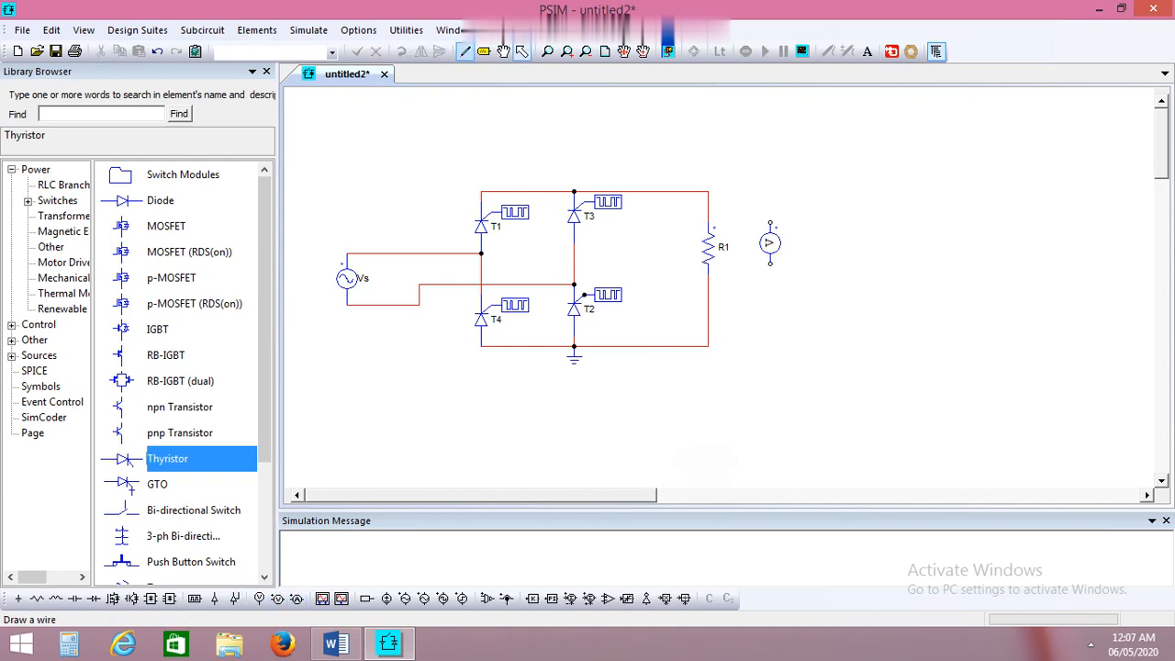
pyautogui.click(465, 51)
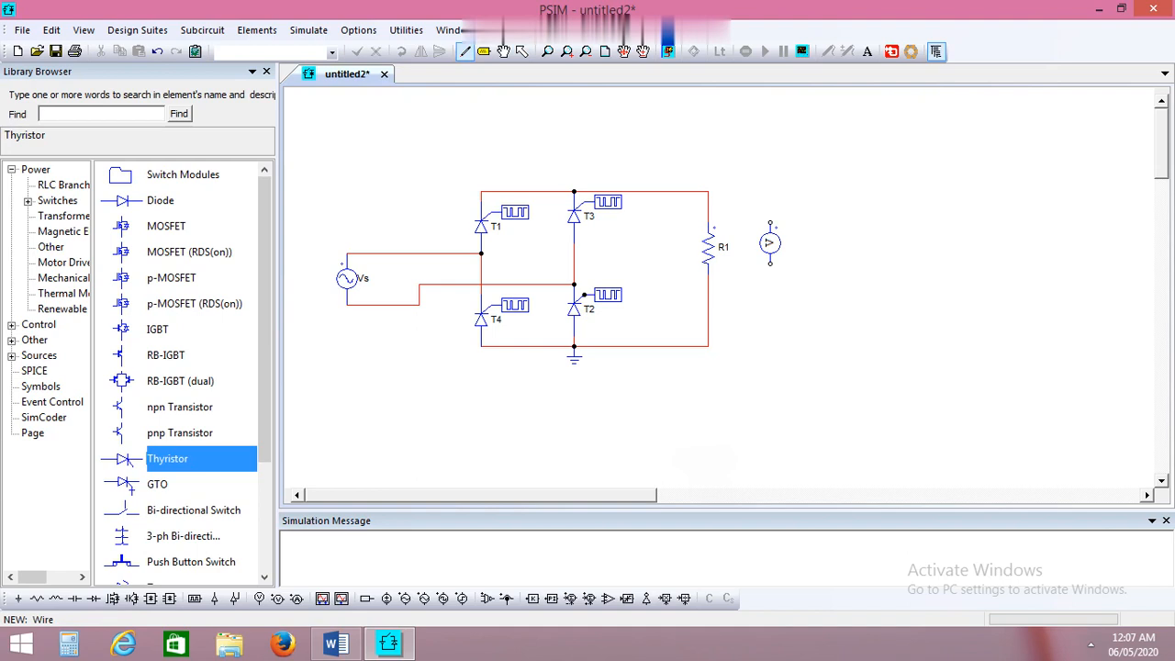
pyautogui.moveTo(708, 192); pyautogui.dragTo(770, 223)
pyautogui.moveTo(770, 265)
pyautogui.mouseDown()
pyautogui.moveTo(770, 326)
pyautogui.moveTo(739, 346)
pyautogui.moveTo(708, 346)
pyautogui.mouseUp()
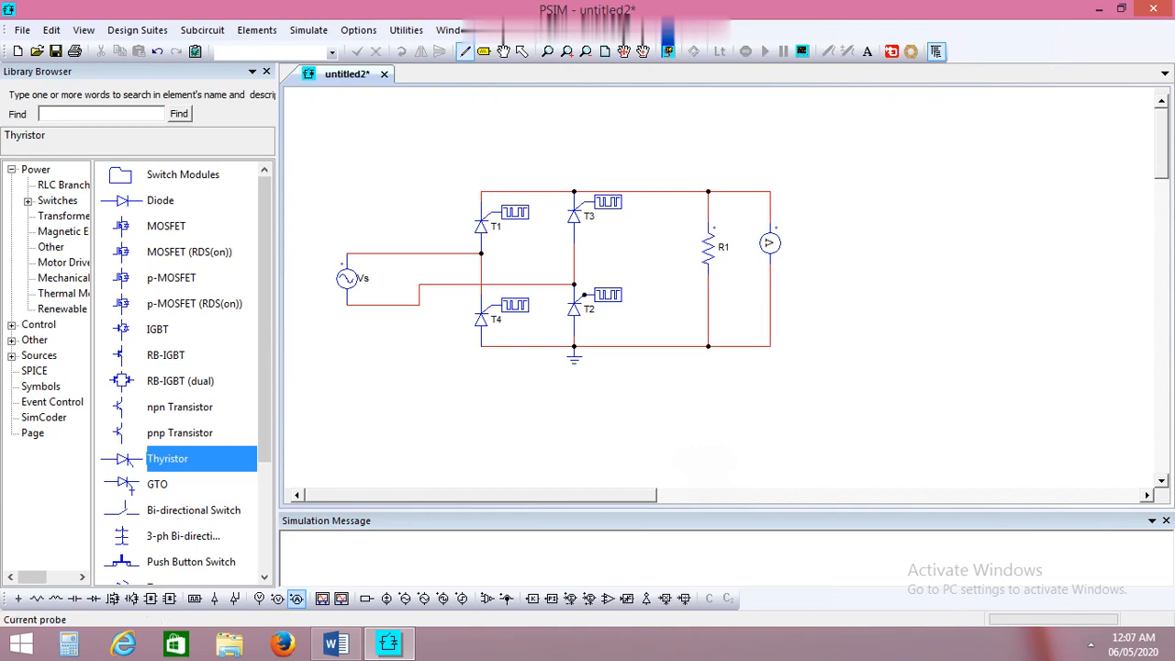
# - Insert a current probe in the upper output wire between the right thyristor leg and the load resistor
pyautogui.click(297, 599)
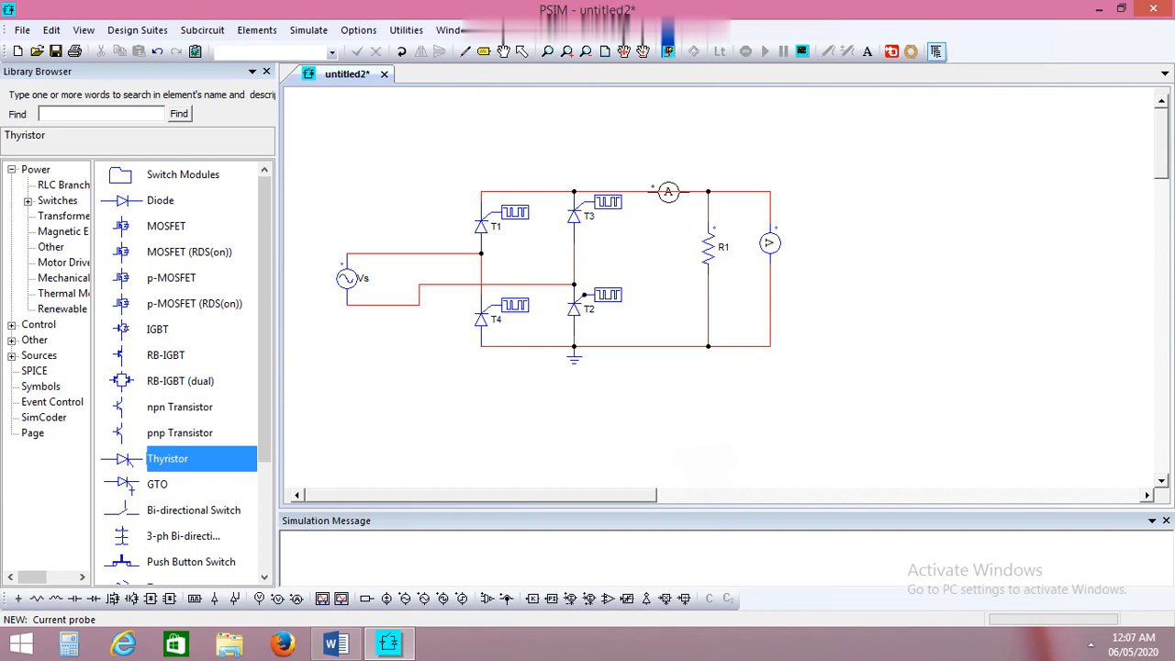
pyautogui.click(667, 192)
pyautogui.click(669, 191)
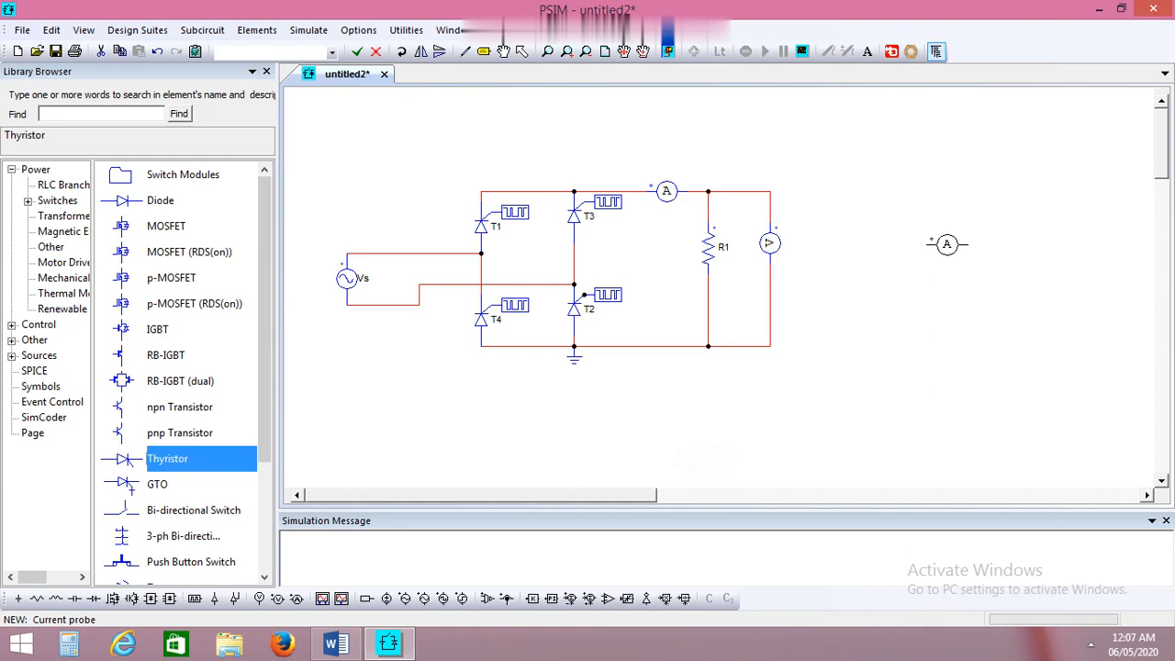
pyautogui.press('Escape')
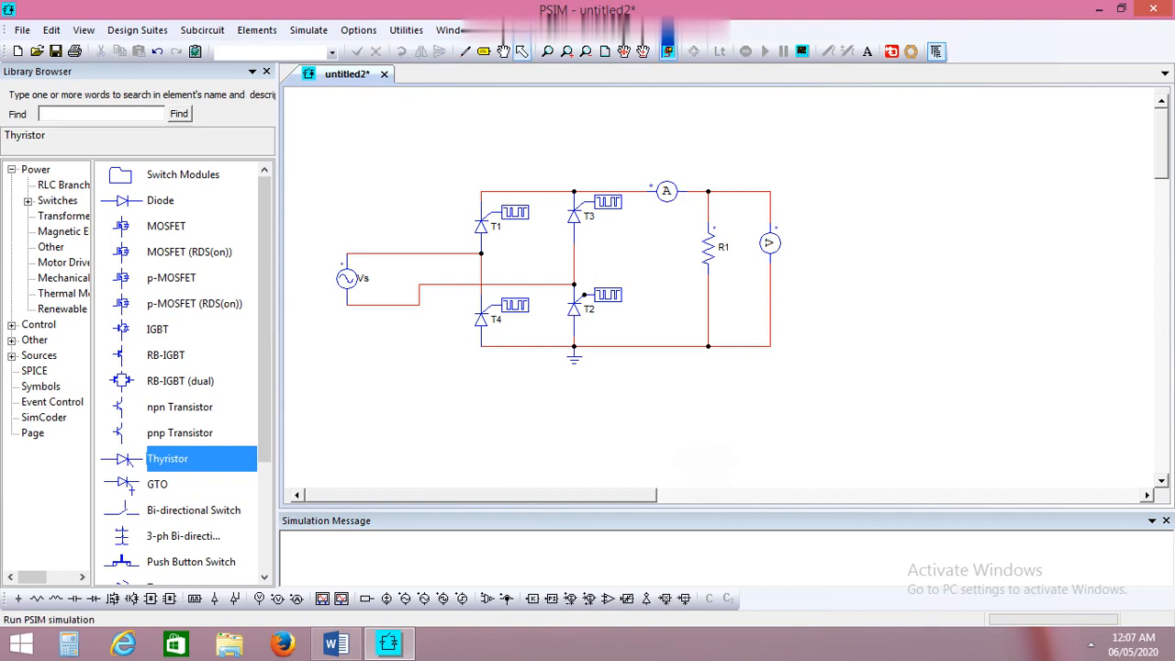
# - Run the simulation and close the Simview waveform viewer without adding any curves
pyautogui.click(668, 51)
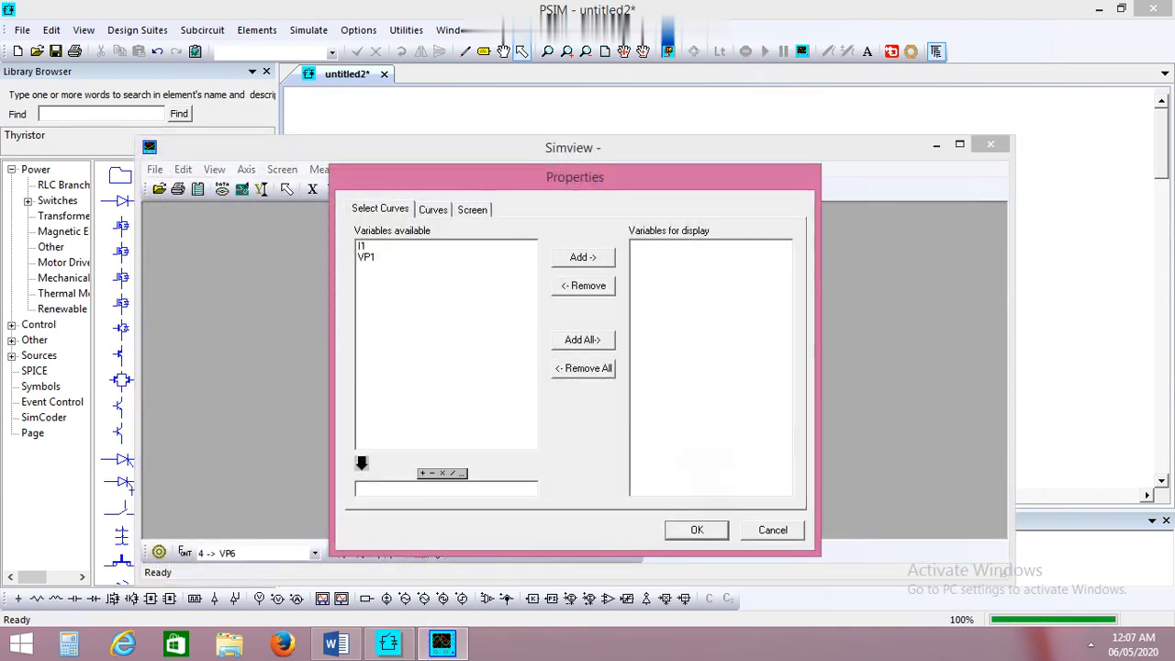
pyautogui.click(772, 530)
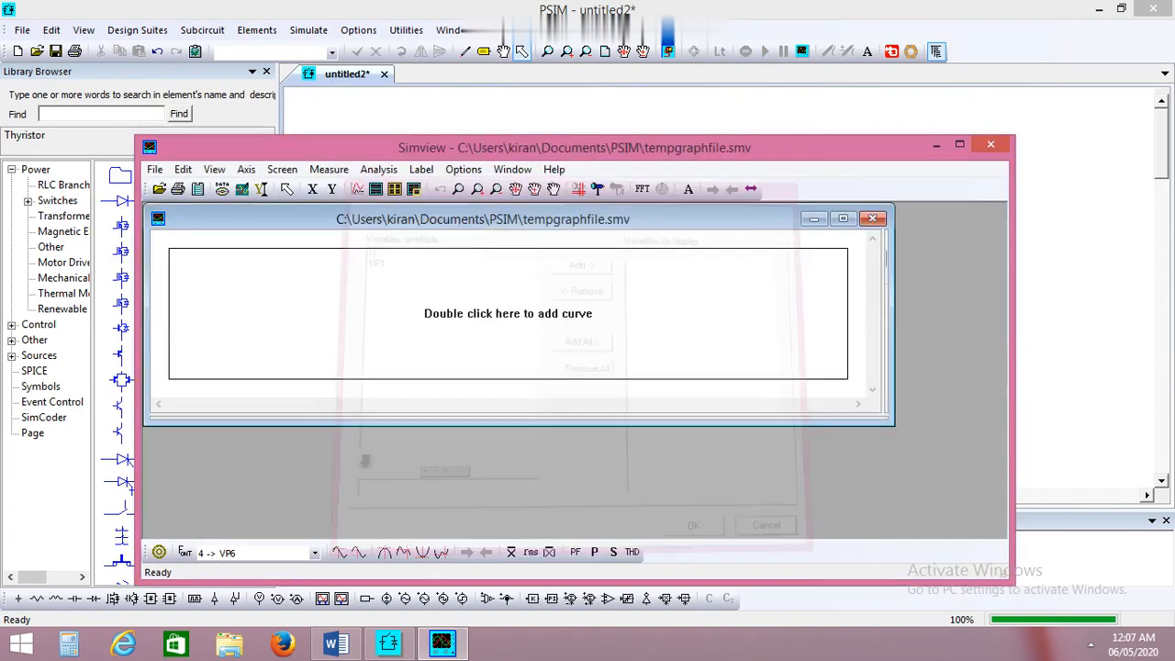
pyautogui.click(874, 218)
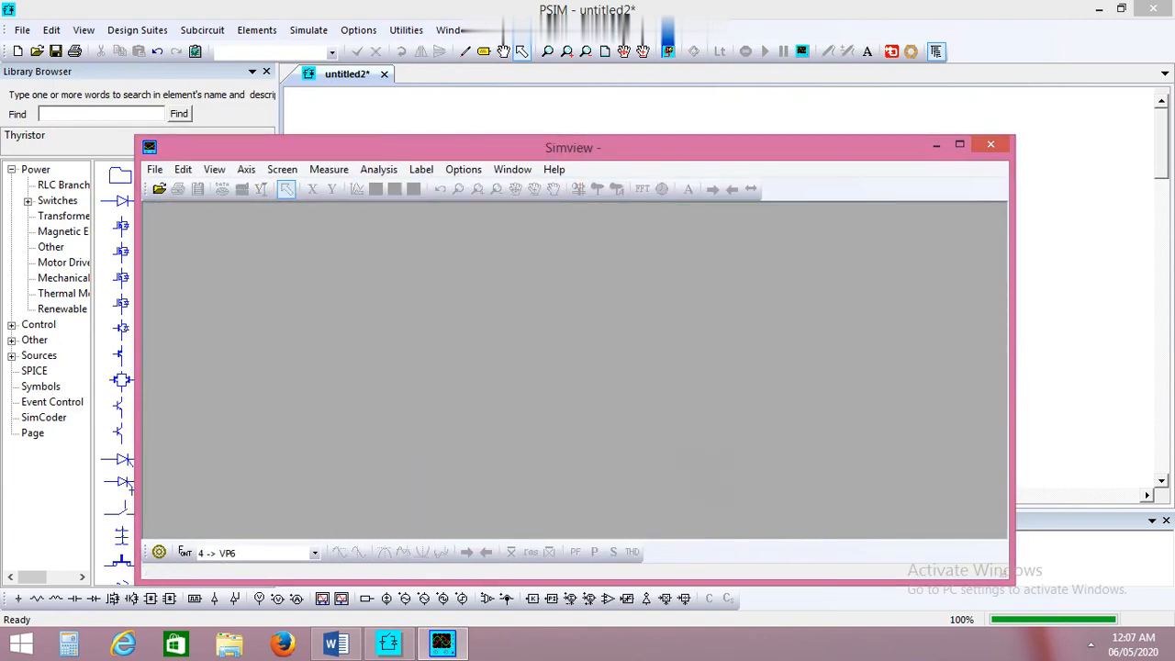
pyautogui.click(991, 144)
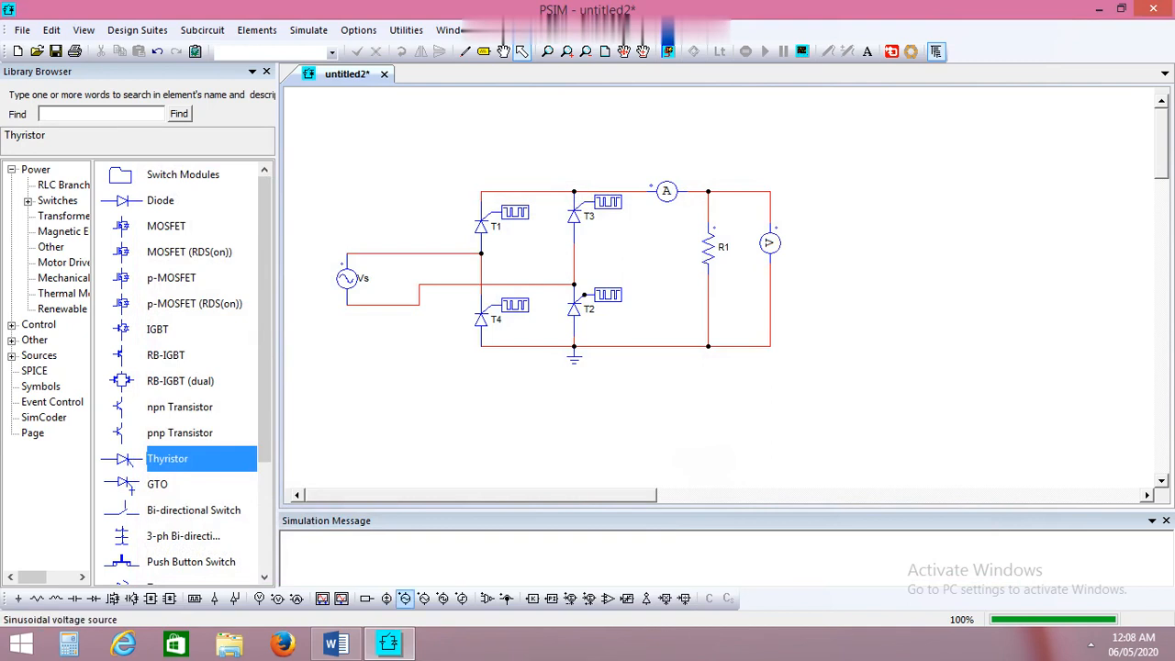
# - Place a vertical two-node voltage probe beside the sinusoidal source and wire it across the source terminals
pyautogui.click(278, 599)
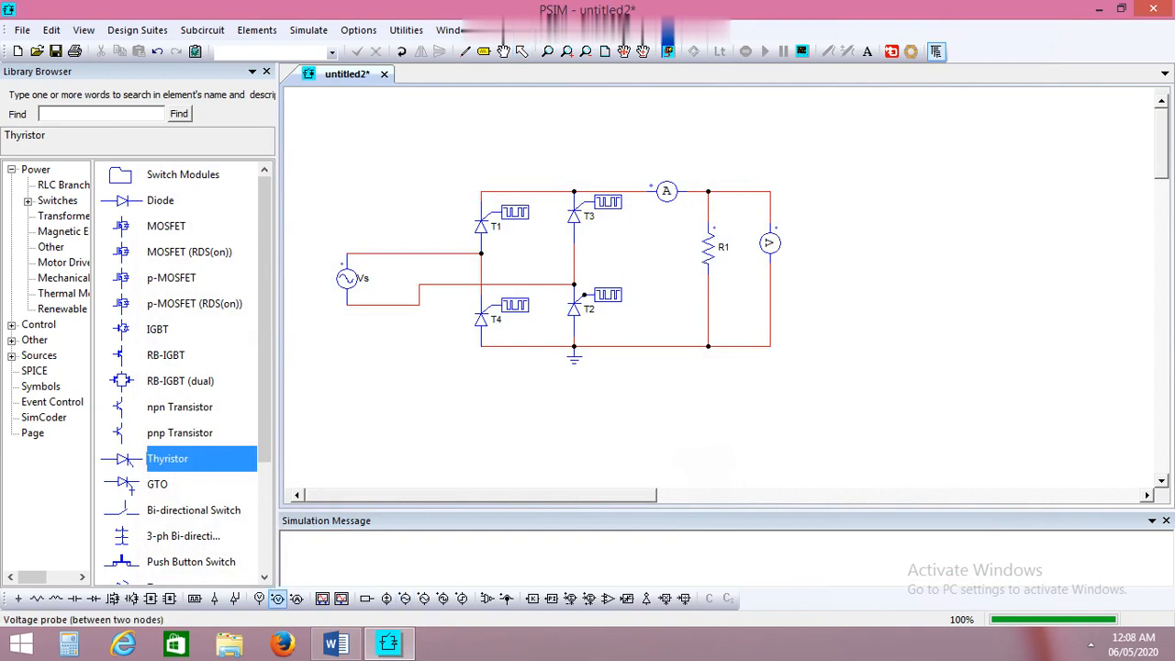
pyautogui.rightClick(304, 279)
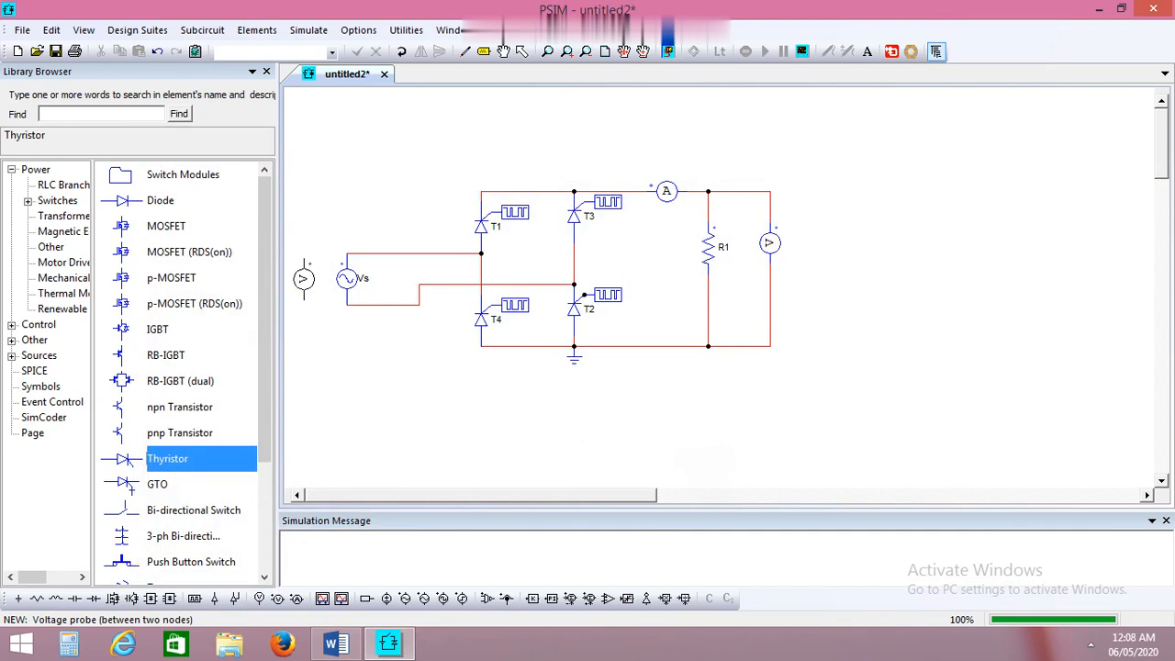
pyautogui.click(306, 282)
pyautogui.press('Escape')
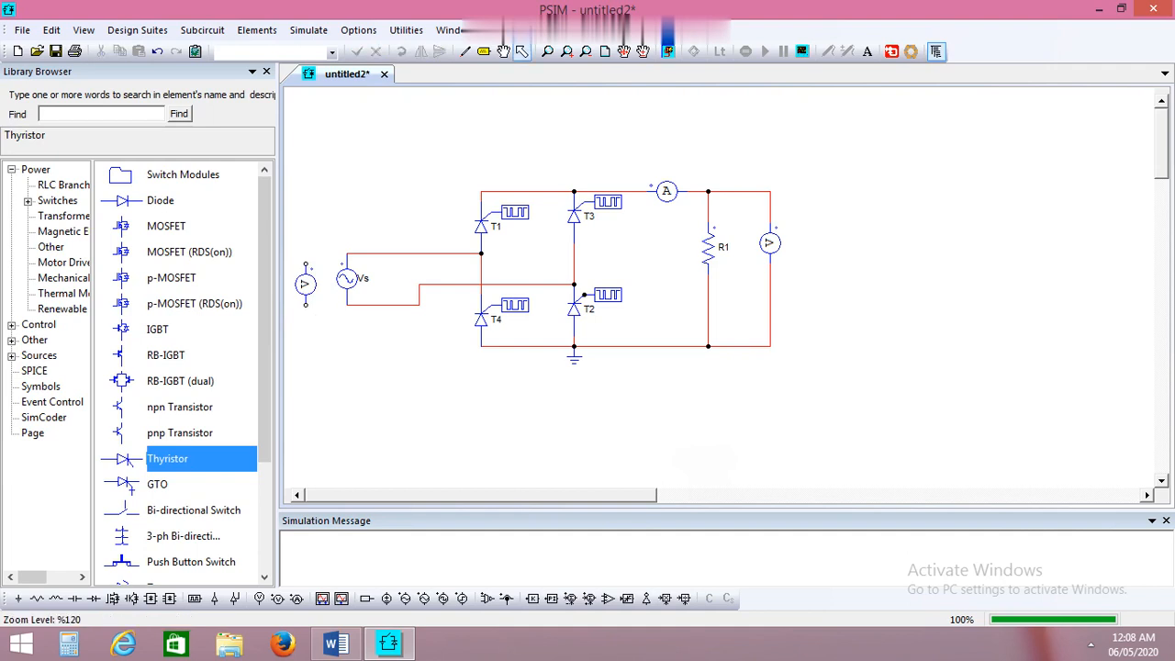
pyautogui.click(465, 51)
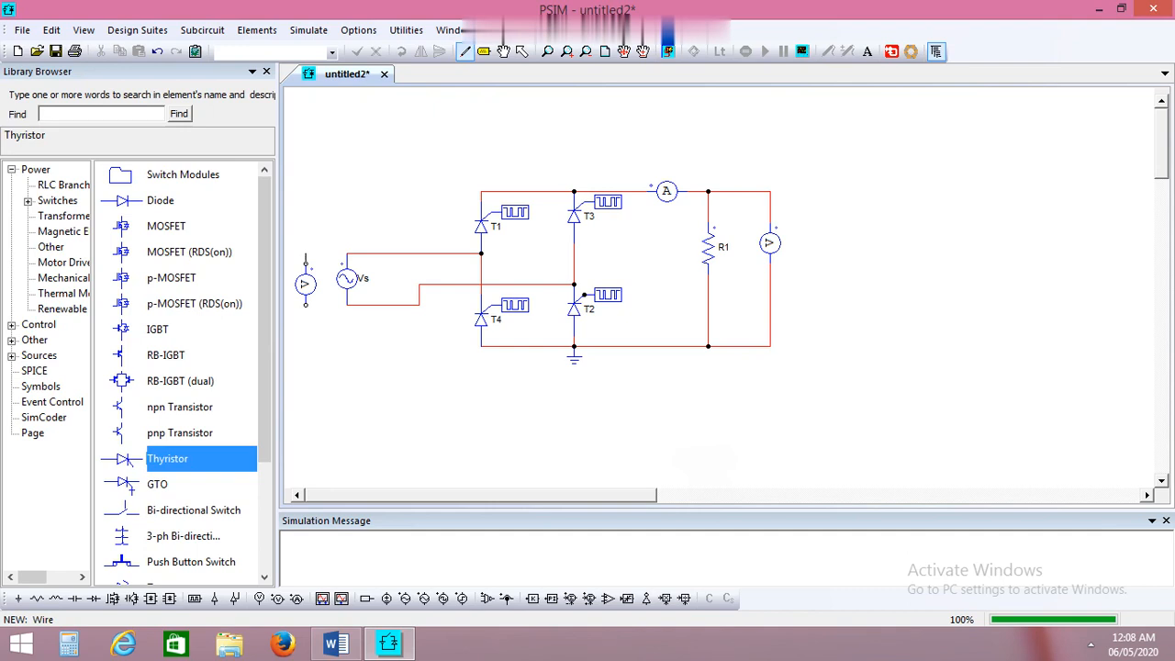
pyautogui.moveTo(305, 253); pyautogui.dragTo(347, 253)
pyautogui.moveTo(306, 314); pyautogui.dragTo(347, 305)
pyautogui.click(466, 51)
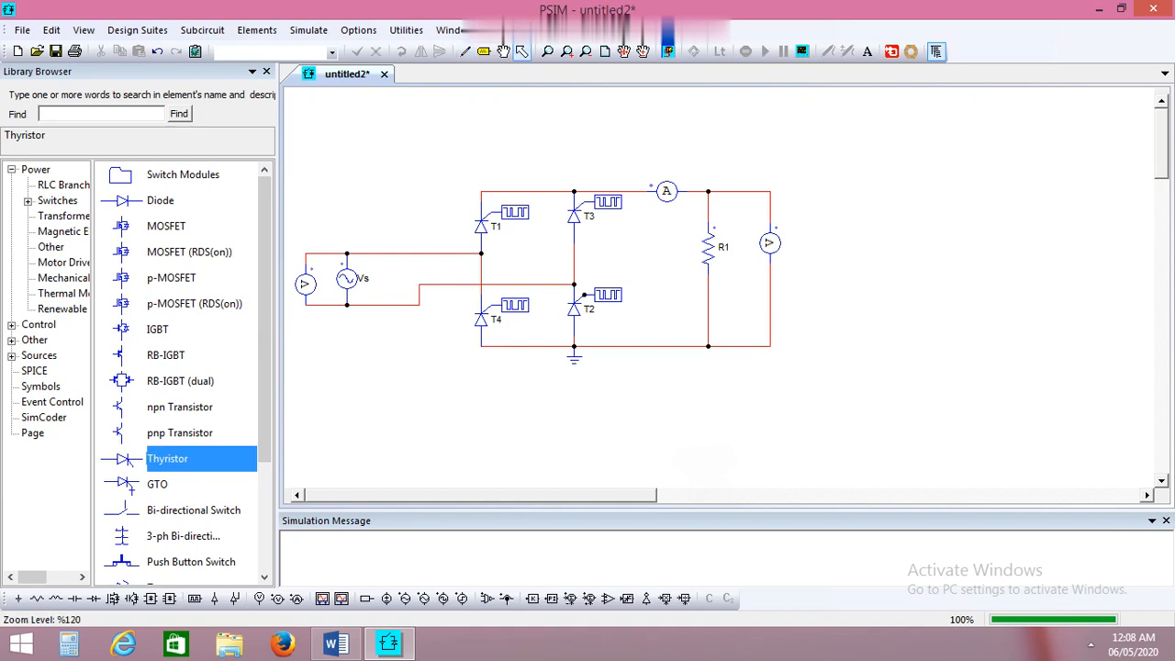
# - Rename the voltage probe across the sinusoidal source as Vs
pyautogui.doubleClick(304, 284)
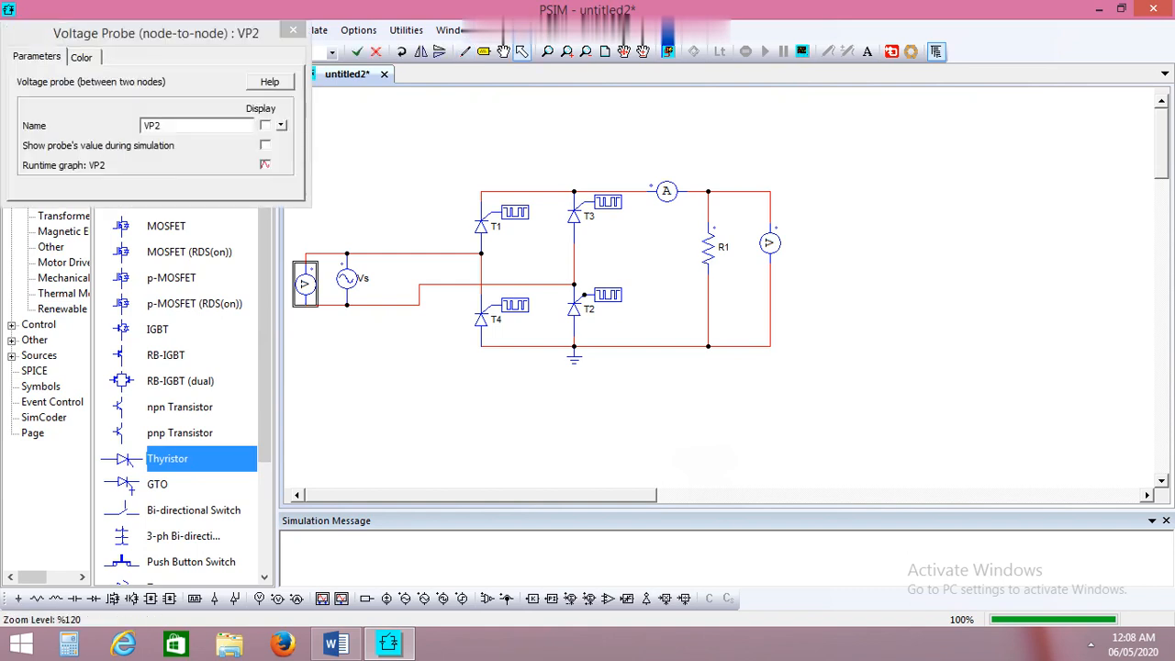
pyautogui.press('BackSpace')
pyautogui.press('BackSpace')
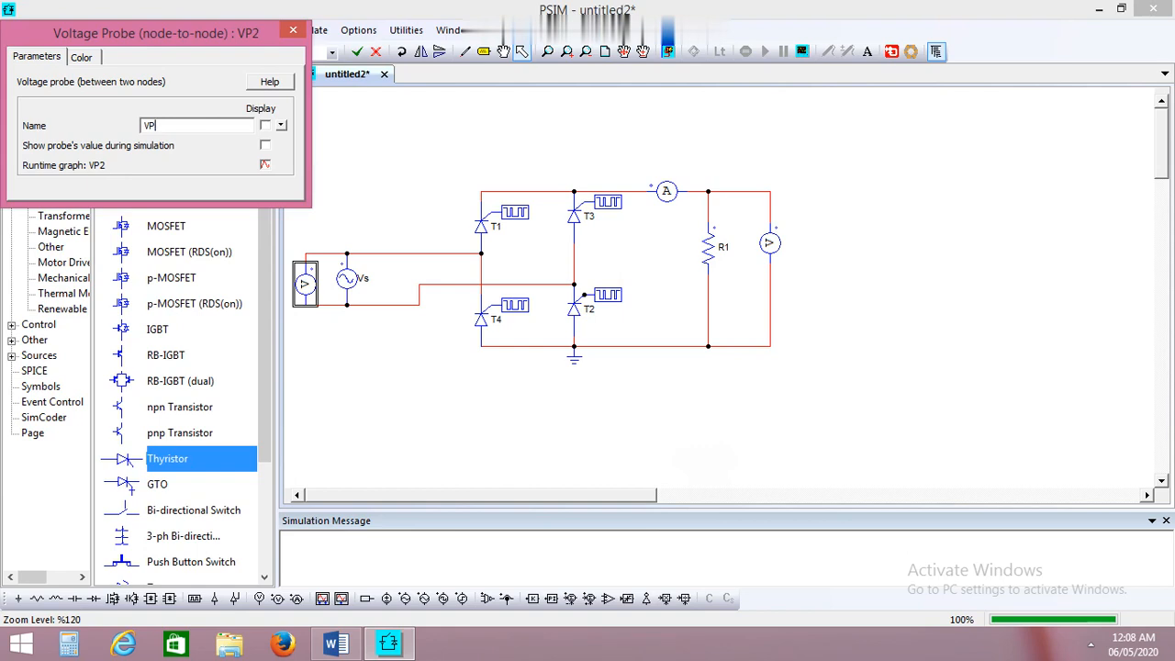
pyautogui.write('s')
pyautogui.click(293, 30)
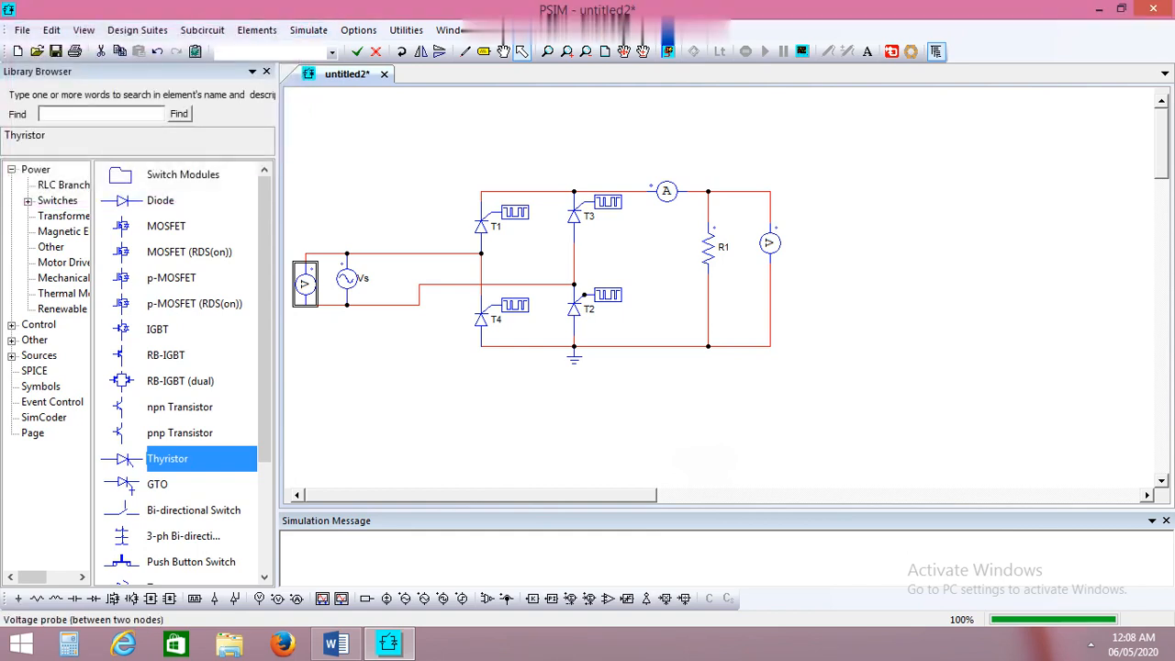
# - Rename the voltage probe across the load resistor as Vo
pyautogui.doubleClick(770, 244)
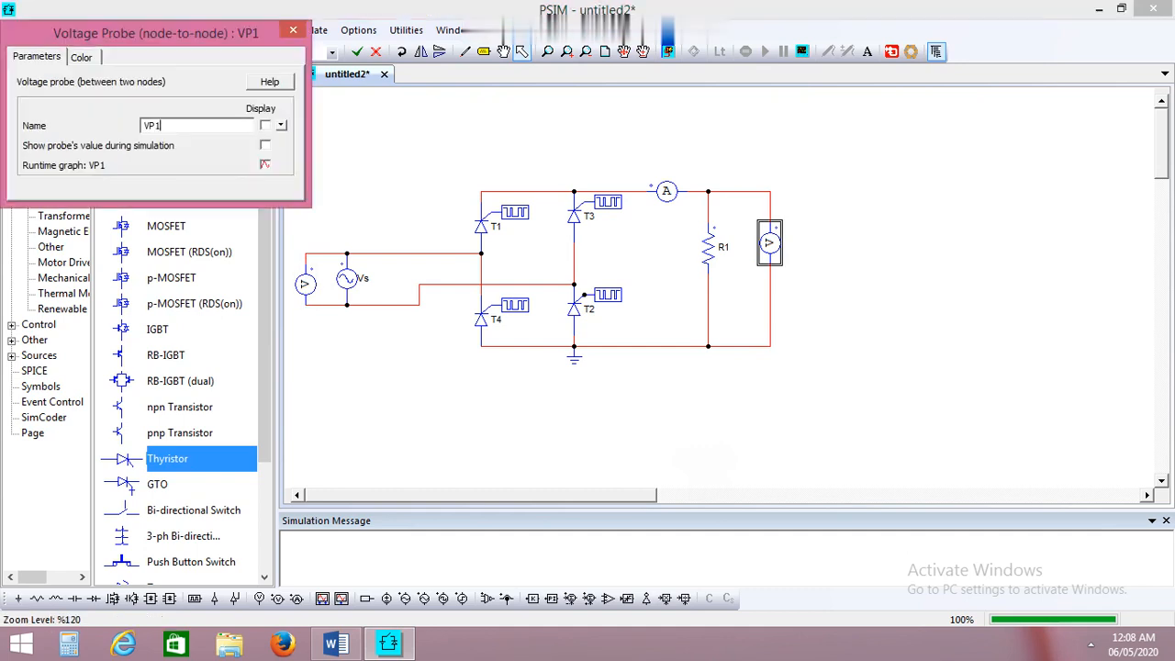
pyautogui.press('BackSpace')
pyautogui.press('BackSpace')
pyautogui.press('BackSpace')
pyautogui.write('Vo')
pyautogui.click(293, 31)
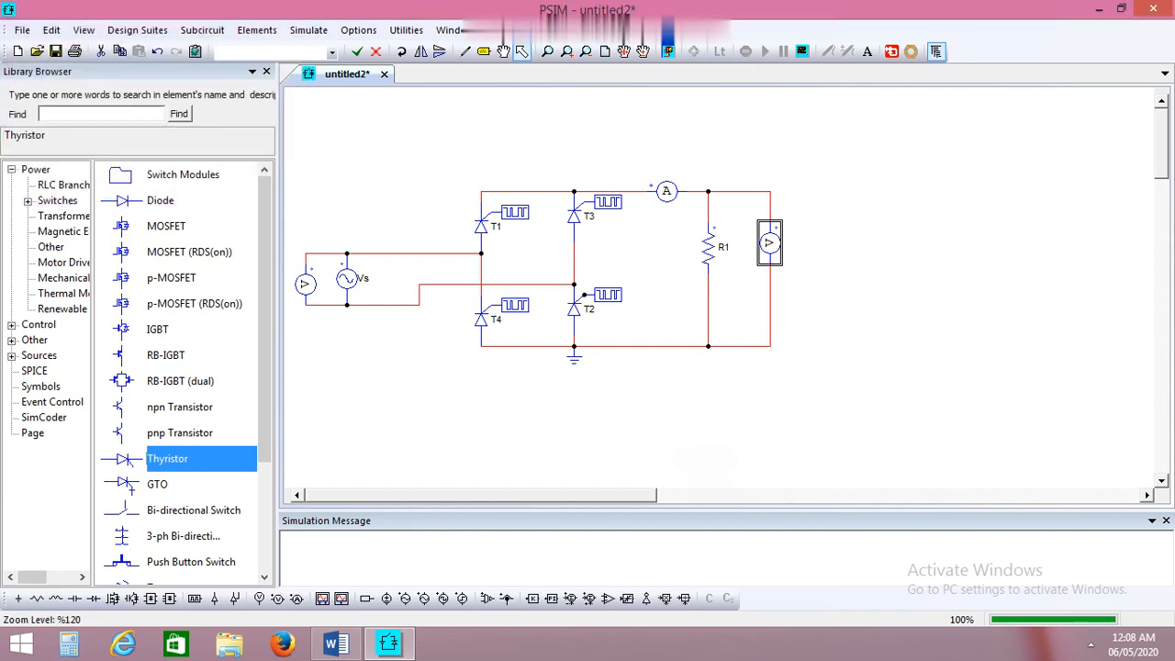
# - Rename the current probe in the output wire as I0 and display its name on the schematic
pyautogui.doubleClick(667, 191)
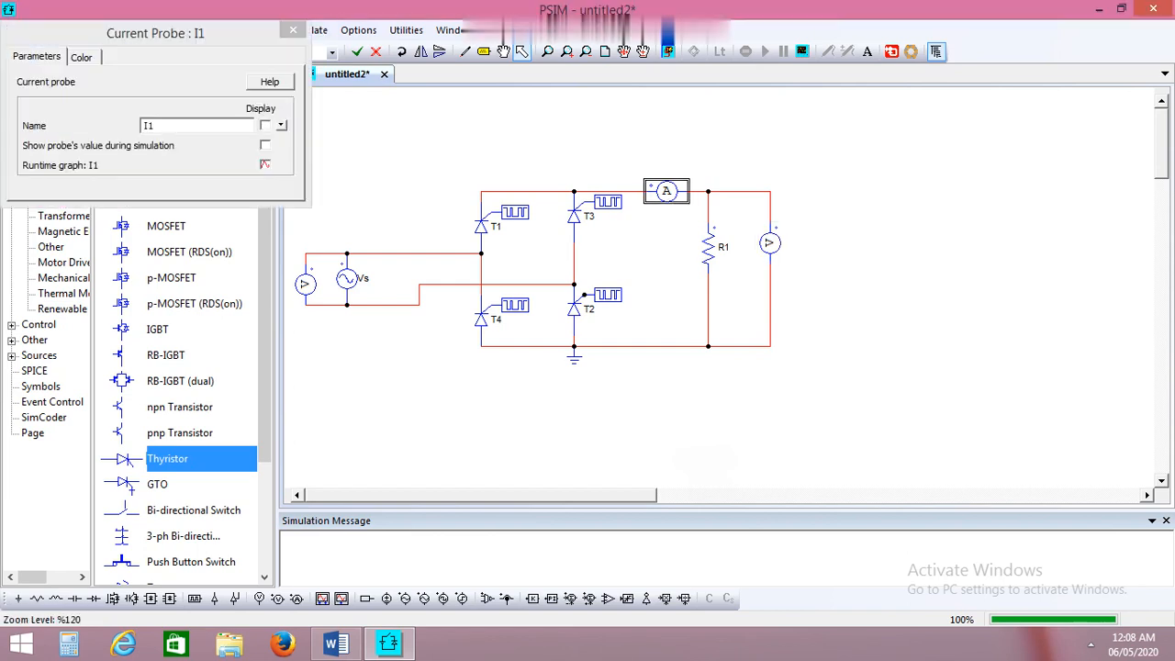
pyautogui.press('BackSpace')
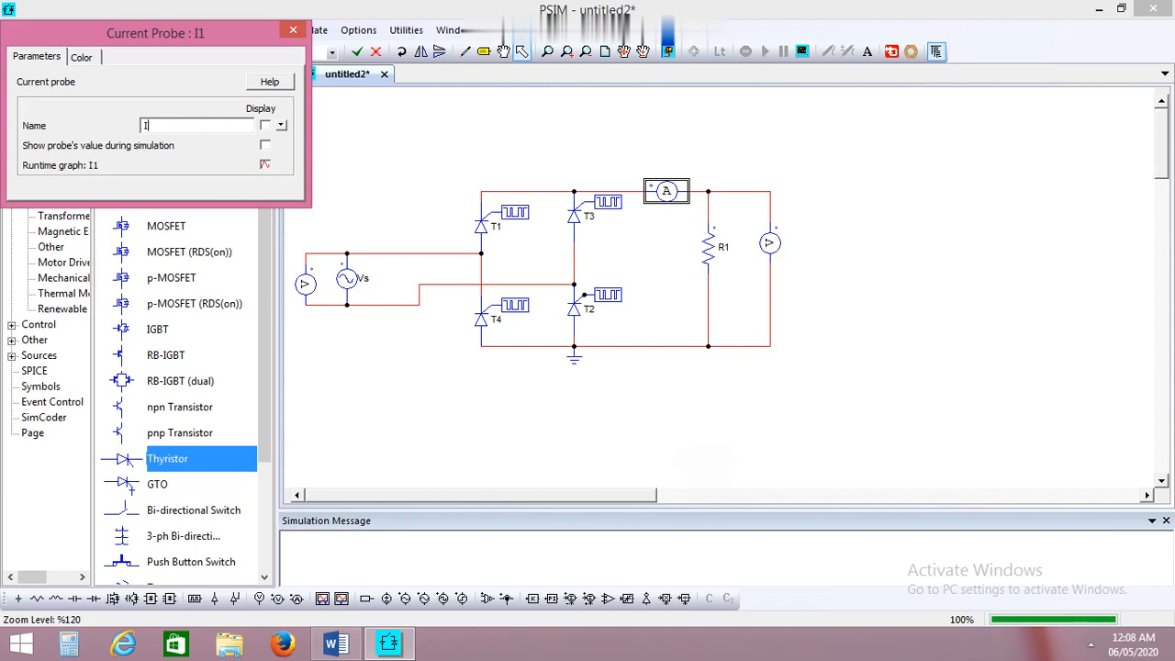
pyautogui.write('0')
pyautogui.press('BackSpace')
pyautogui.write('0')
pyautogui.click(265, 125)
pyautogui.click(293, 30)
# - Display the name of the load voltage probe Vo on the schematic
pyautogui.doubleClick(770, 243)
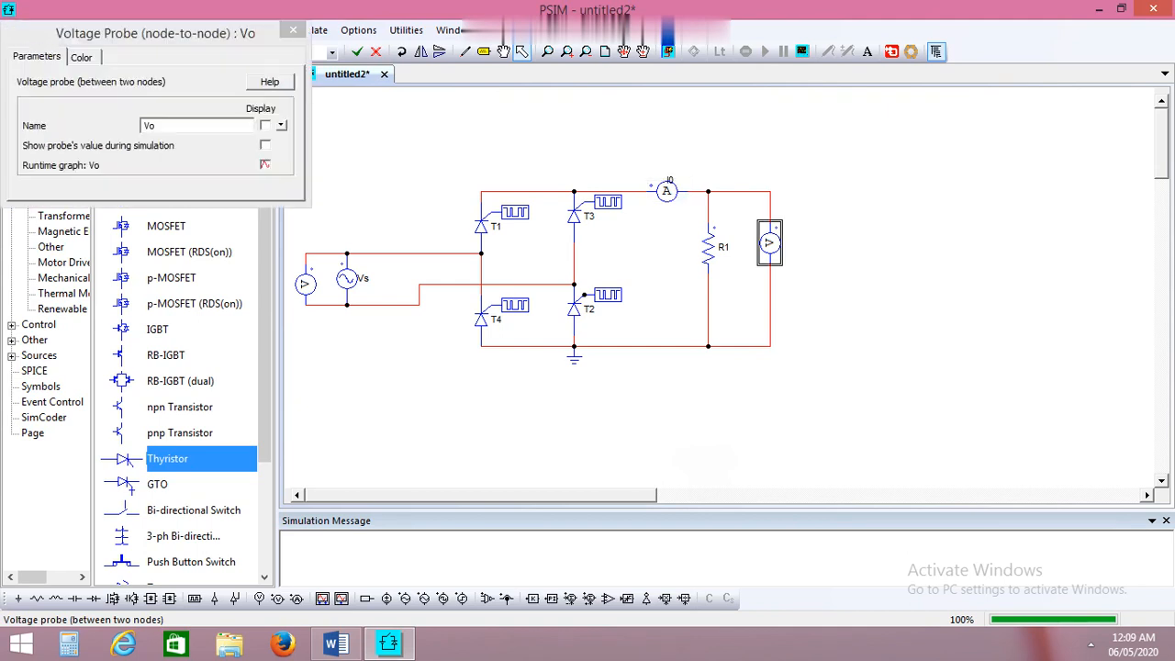
pyautogui.click(265, 124)
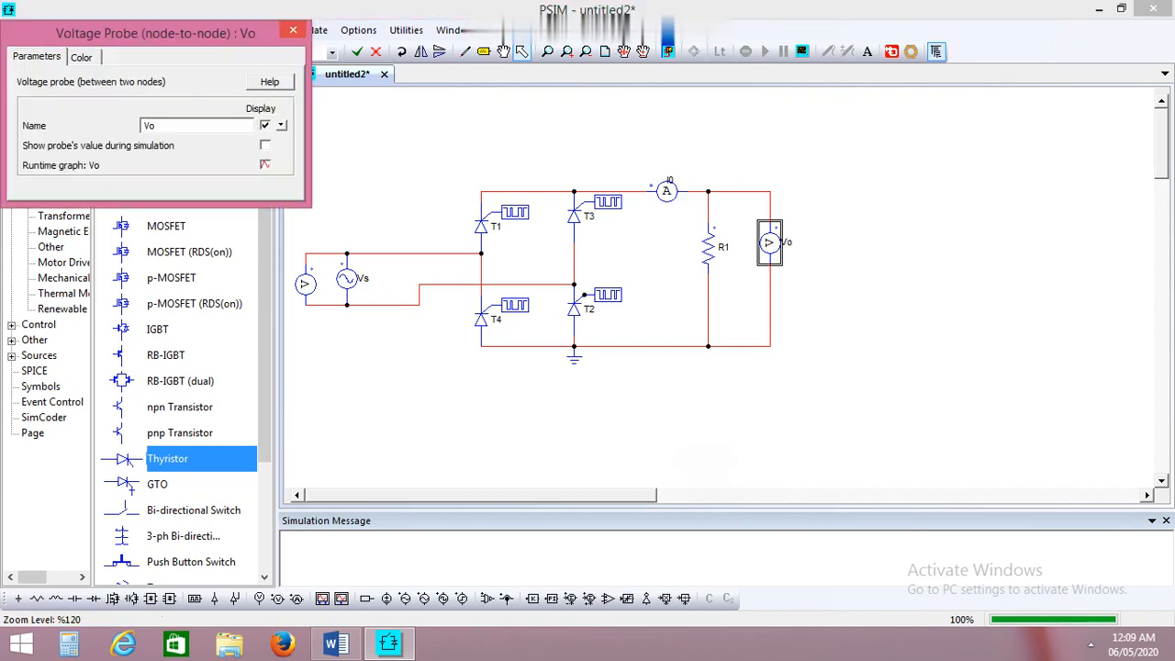
pyautogui.click(293, 30)
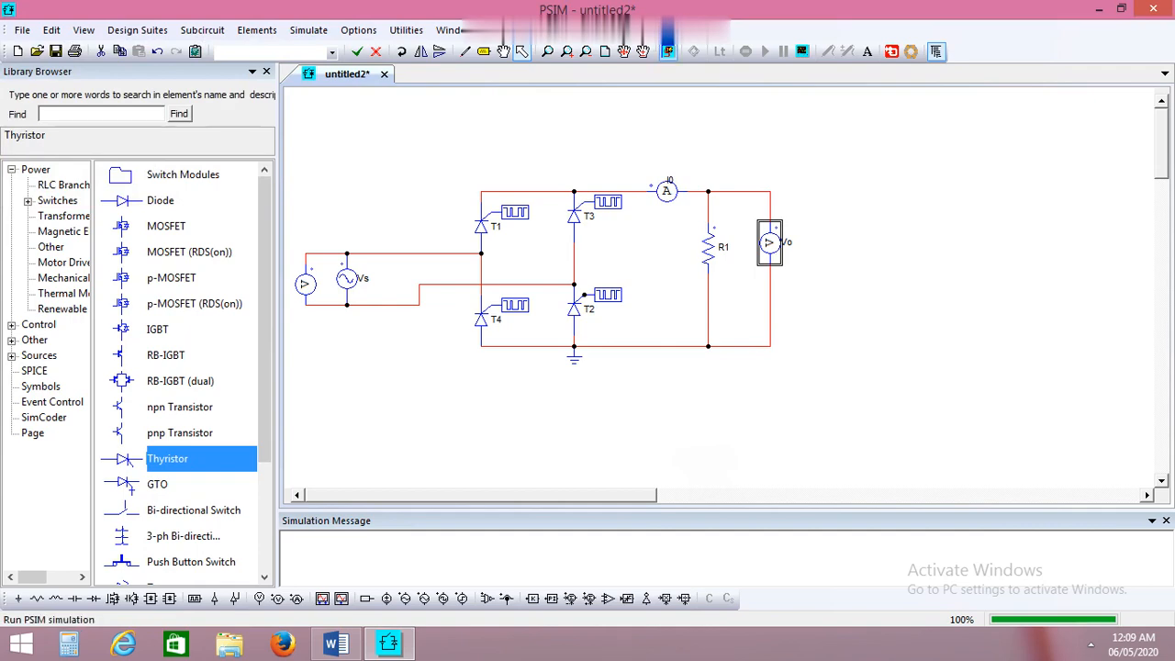
# - Run the simulation, plot the Vs curve in Simview, and close the waveform viewer
pyautogui.click(667, 50)
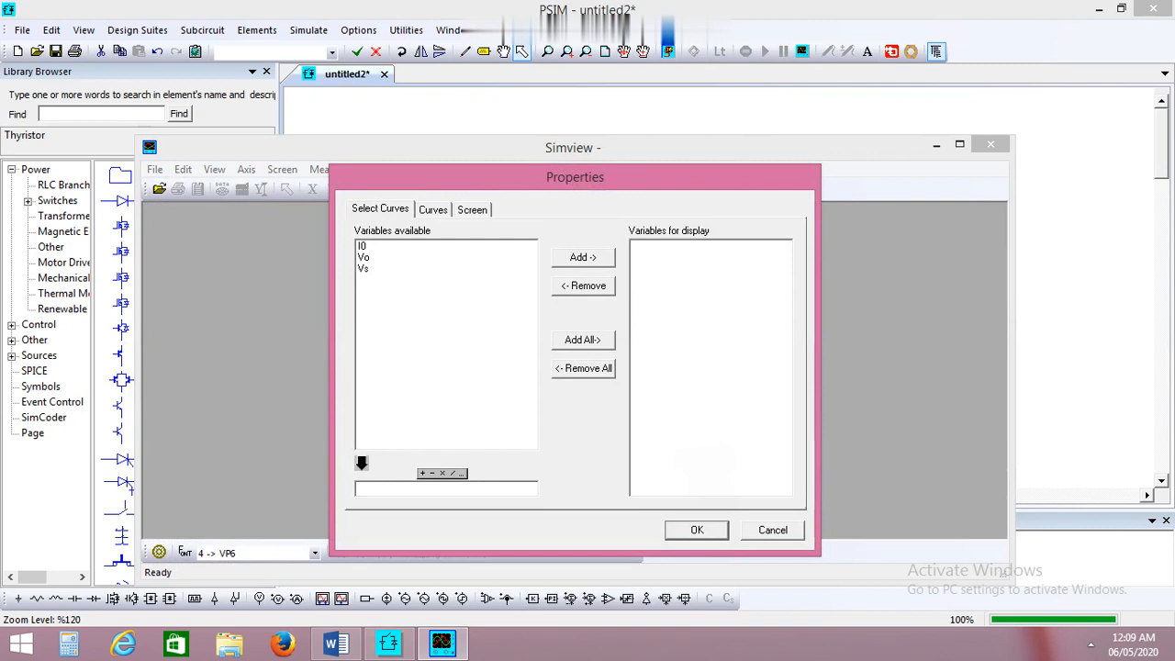
pyautogui.click(364, 268)
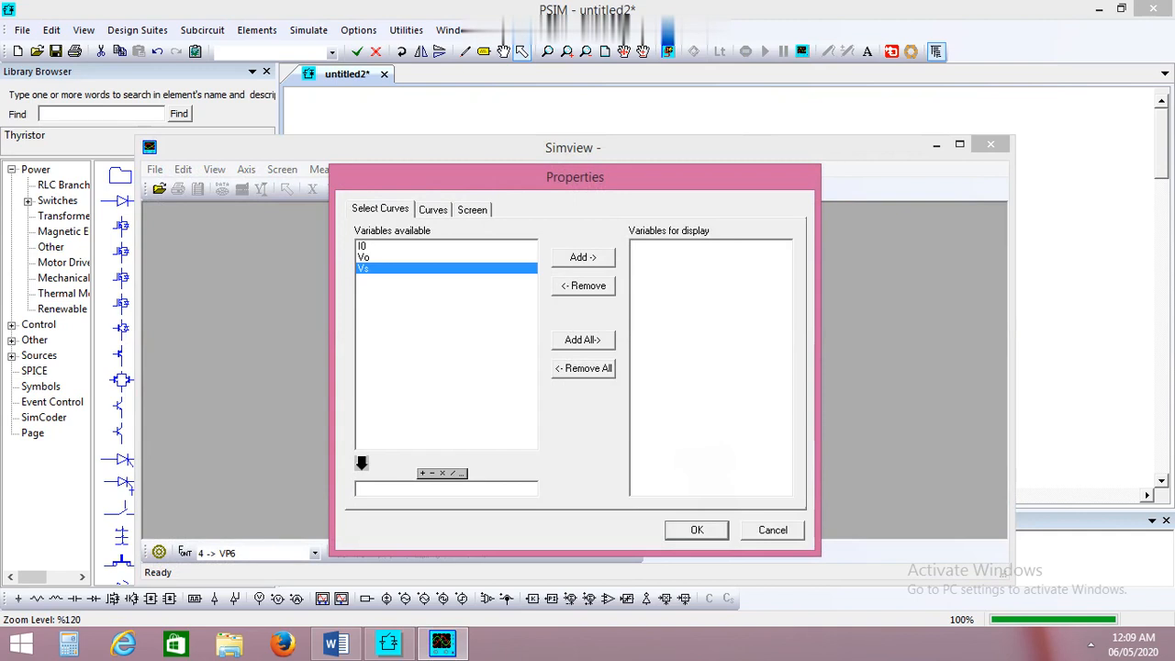
pyautogui.click(583, 257)
pyautogui.click(697, 530)
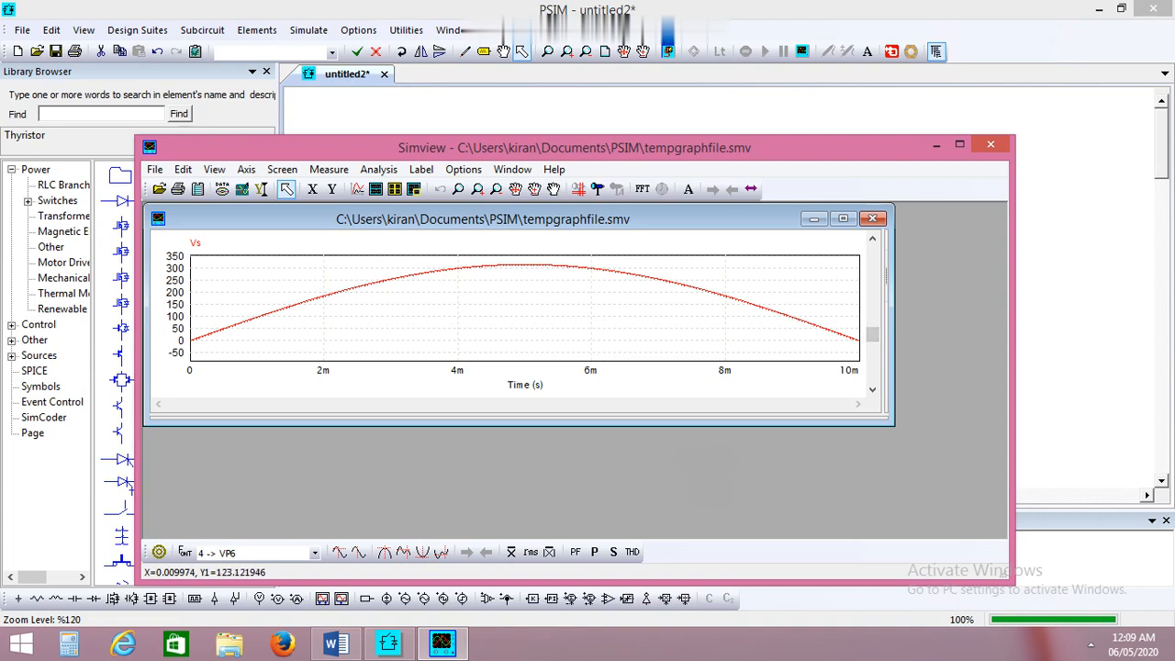
pyautogui.click(990, 145)
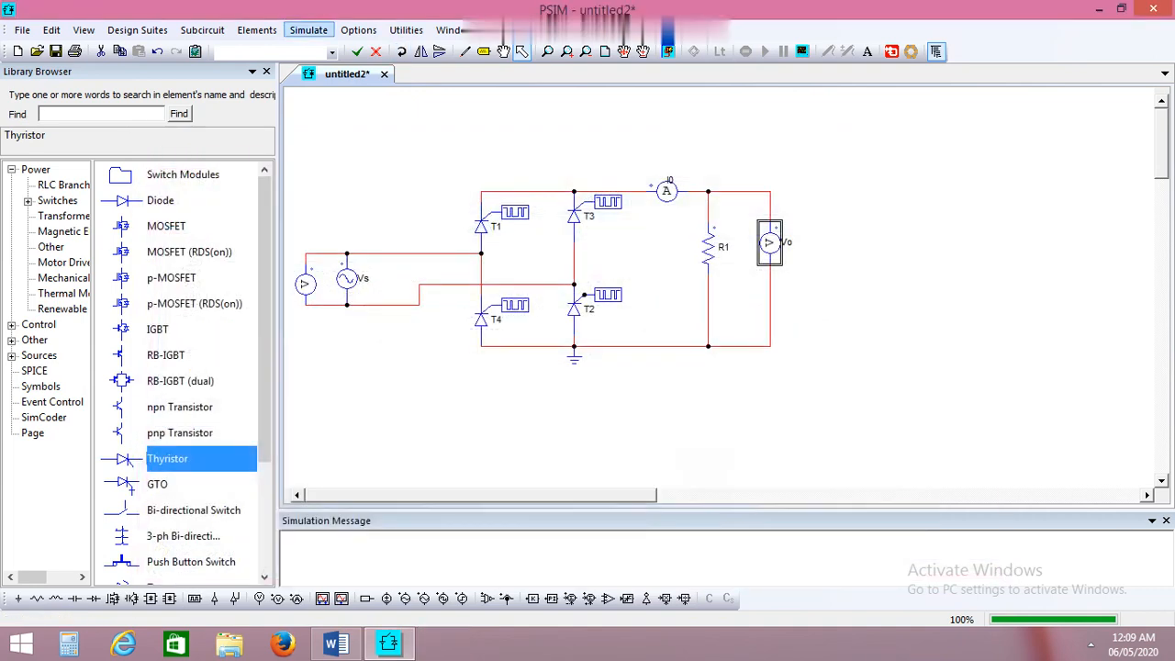
# - Place a Simulation Control clock above the thyristor bridge and set its total time to 0.1
pyautogui.click(308, 31)
pyautogui.click(352, 49)
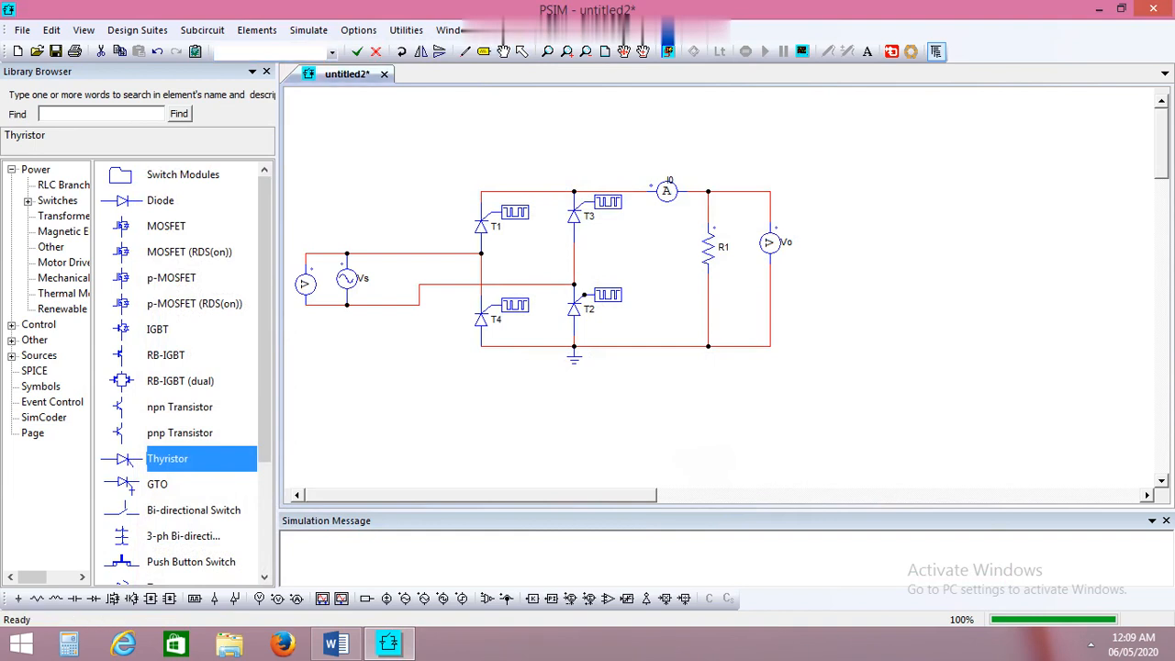
pyautogui.doubleClick(494, 136)
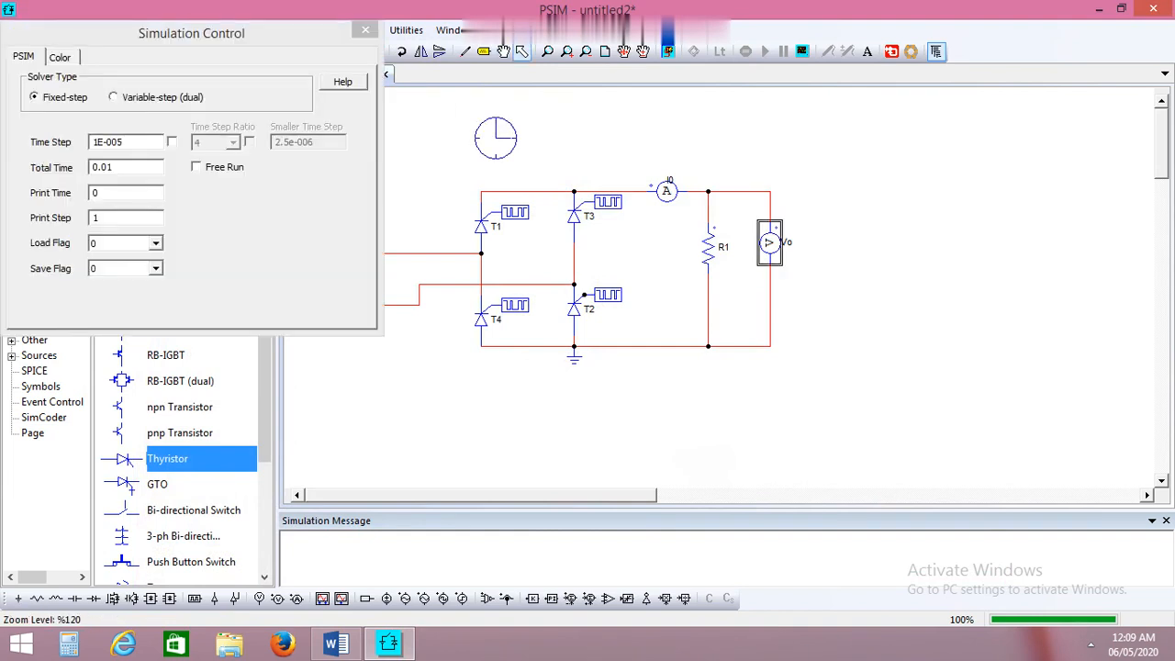
pyautogui.click(117, 167)
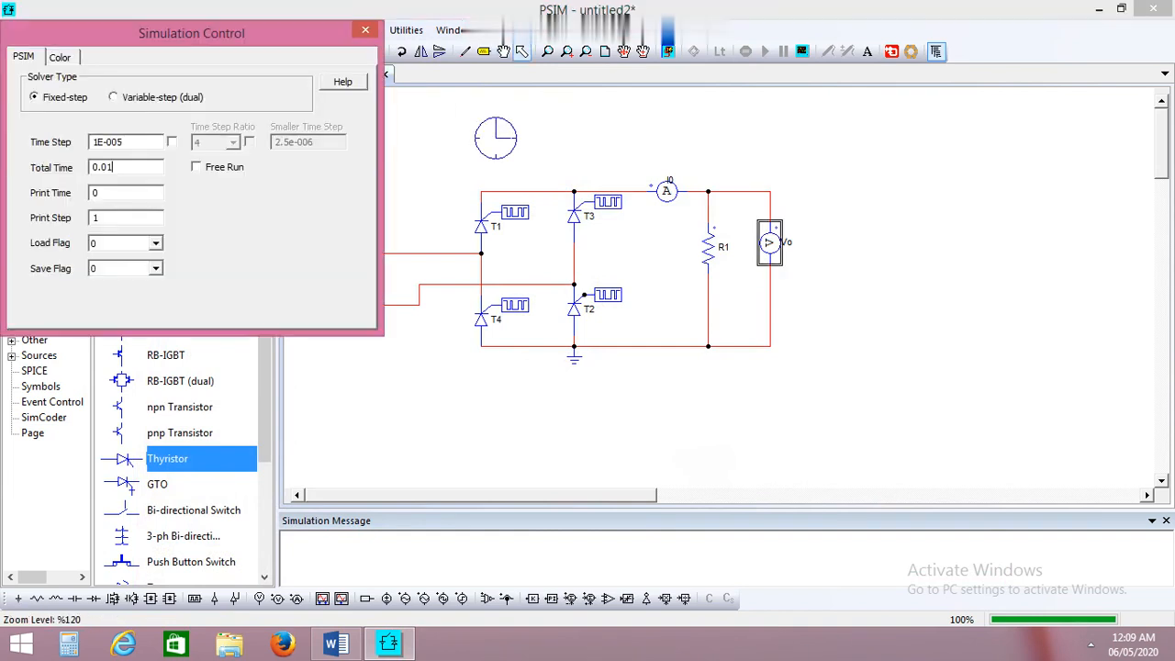
pyautogui.press('BackSpace')
pyautogui.press('BackSpace')
pyautogui.write('1')
pyautogui.click(366, 30)
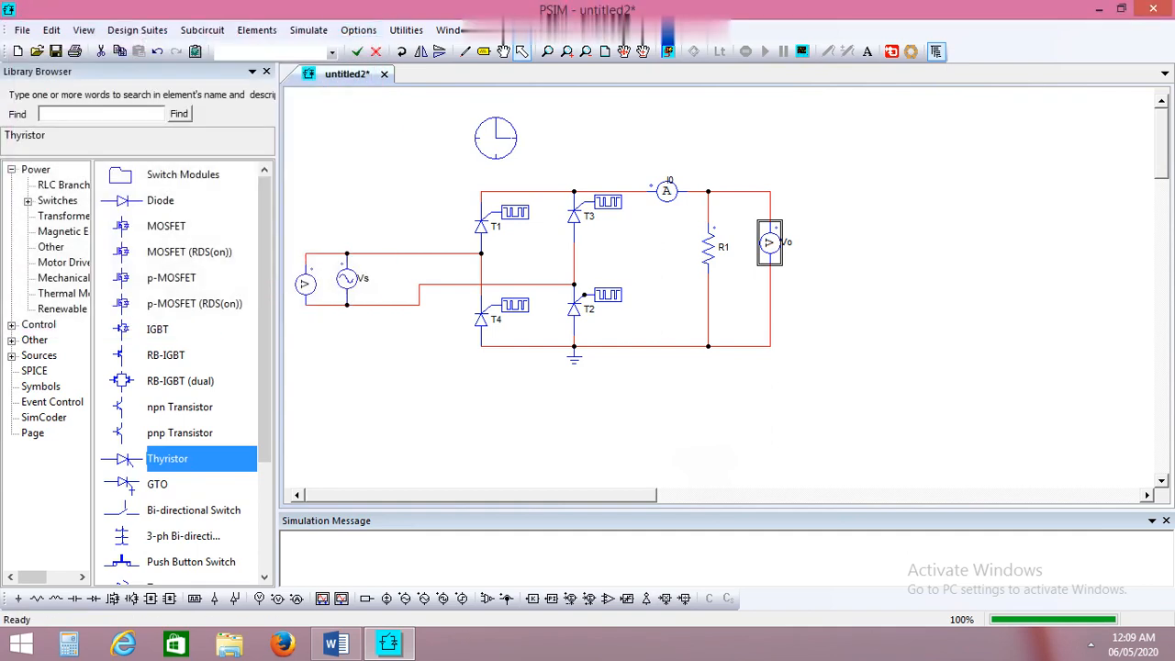
# - Run the simulation again, dismiss the data-point warning, and plot the Vs curve in Simview
pyautogui.click(668, 51)
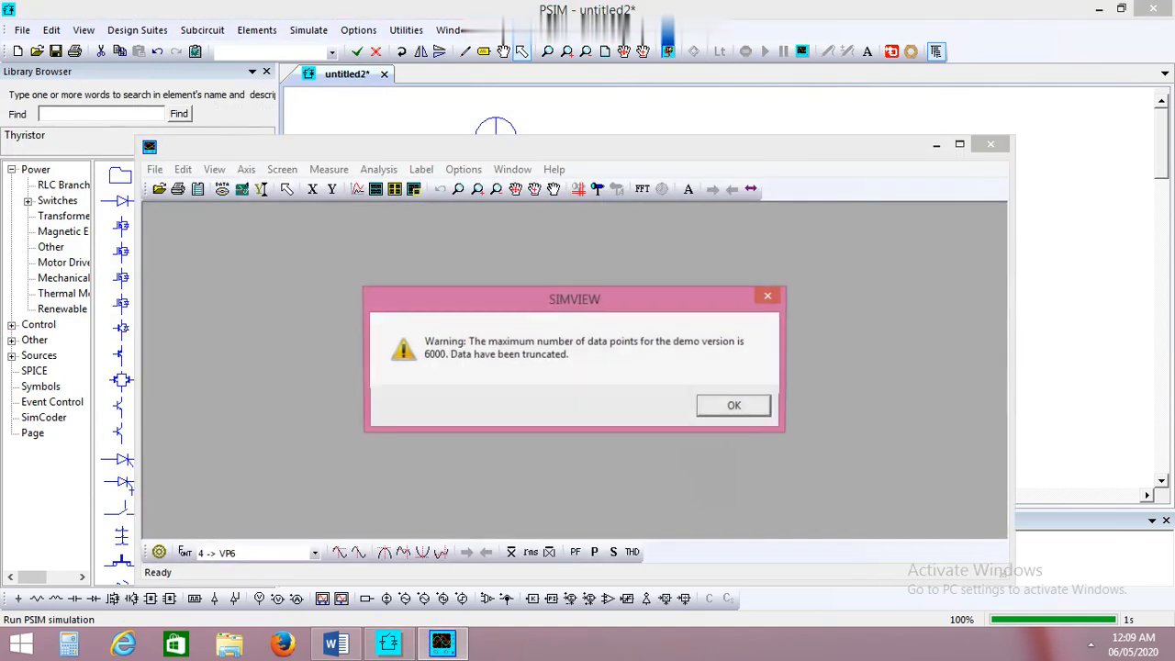
pyautogui.click(736, 405)
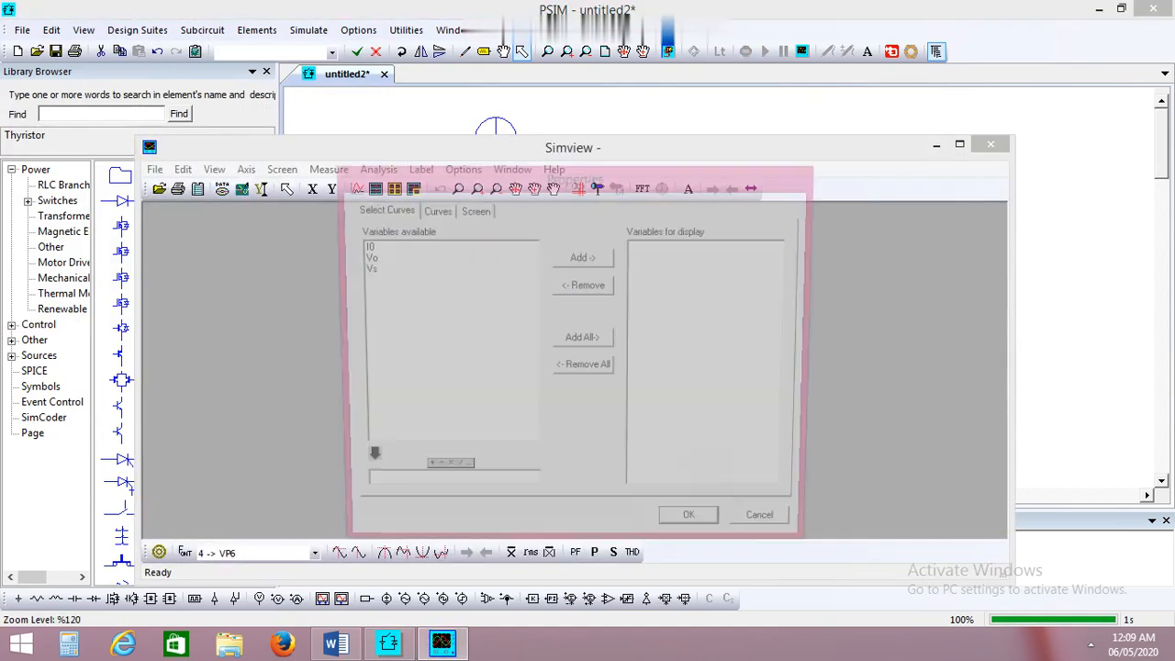
pyautogui.click(364, 268)
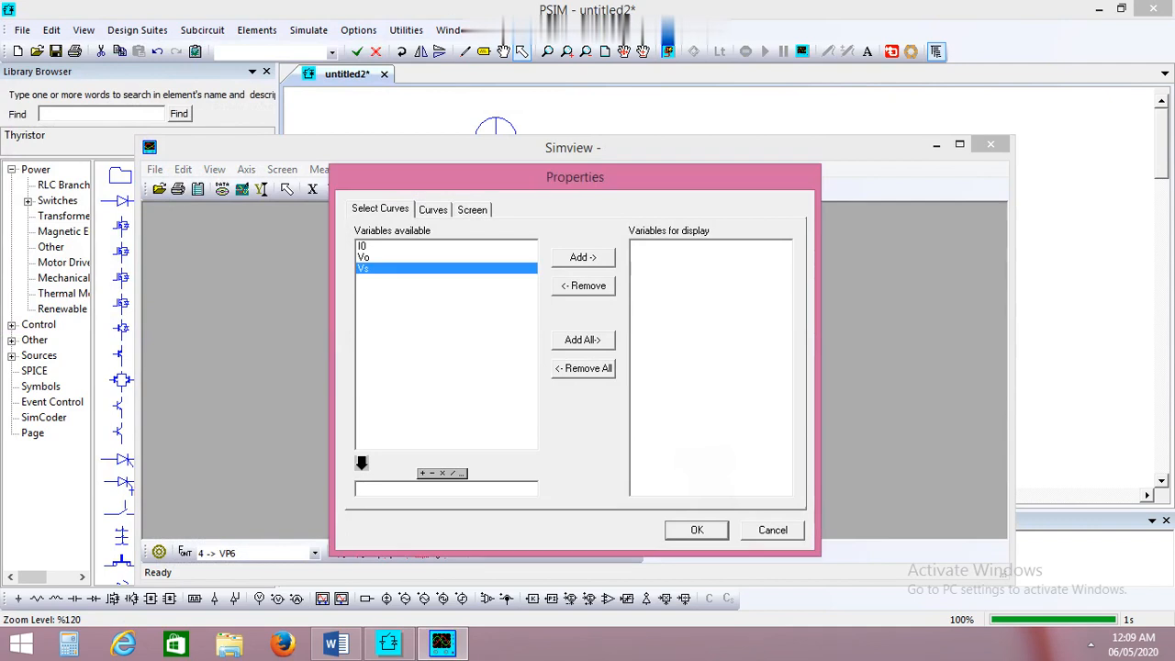
pyautogui.click(583, 257)
pyautogui.click(697, 530)
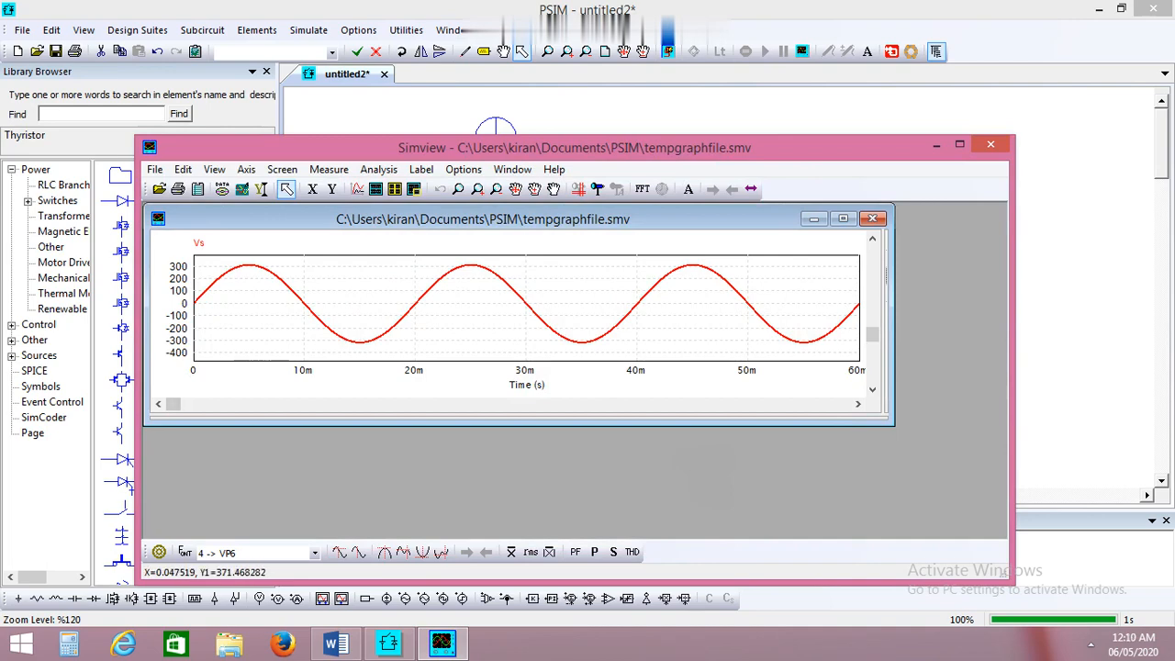
# - Add a second plot screen below the Vs waveform showing the Vo curve
pyautogui.click(375, 188)
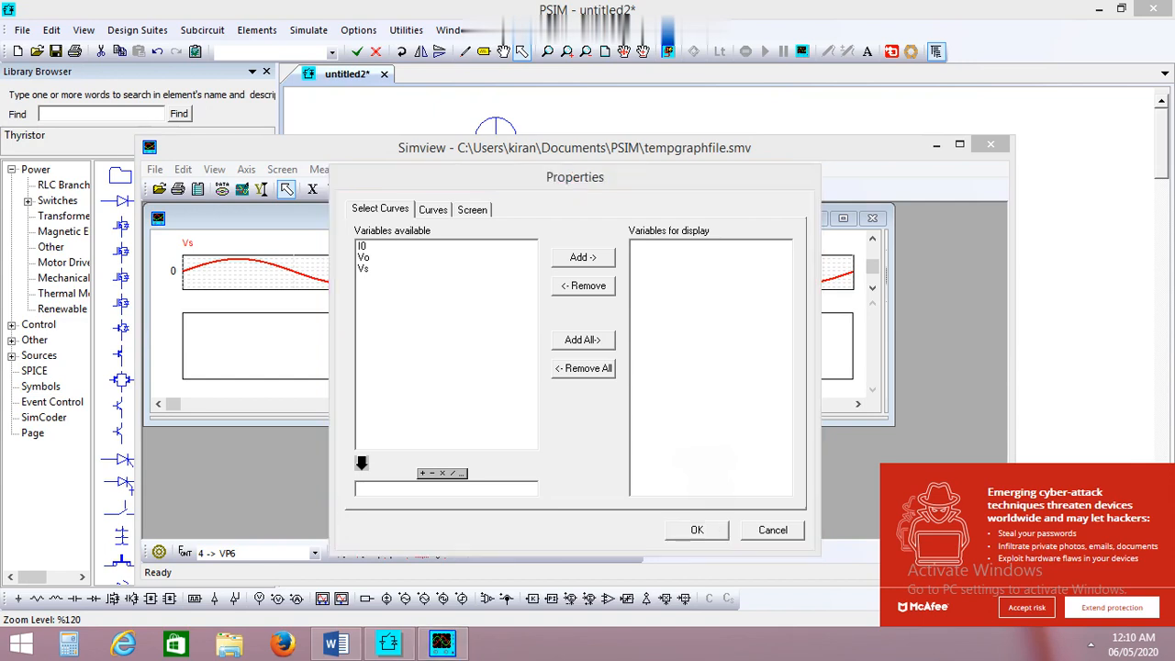
pyautogui.click(364, 258)
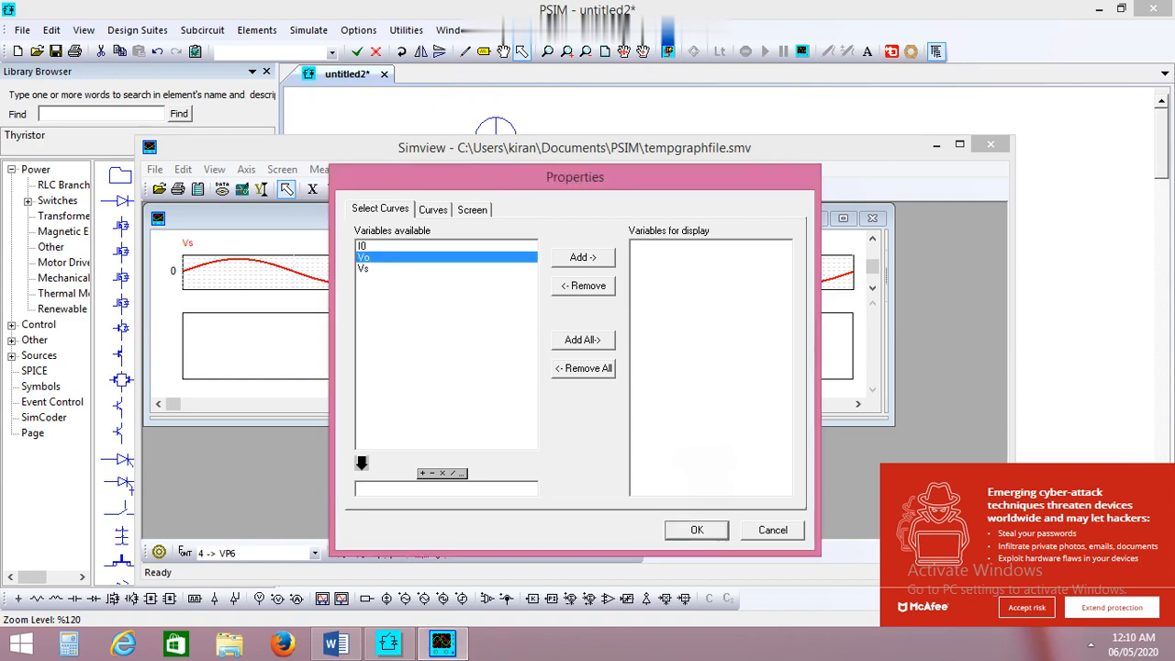
pyautogui.click(582, 257)
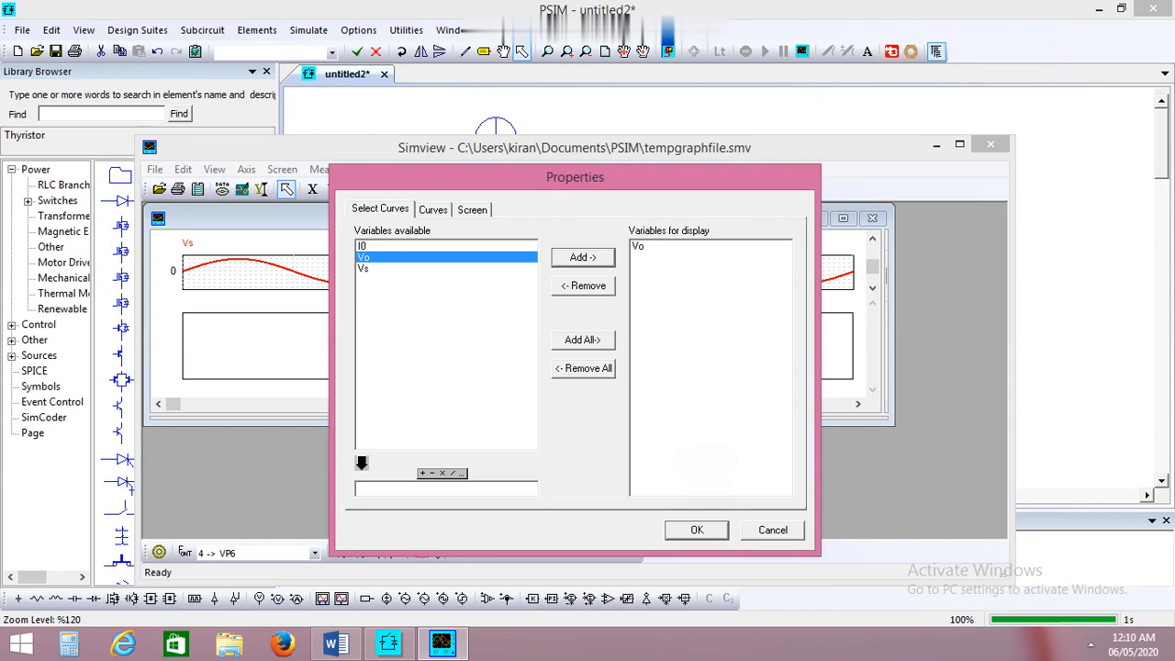
pyautogui.click(697, 530)
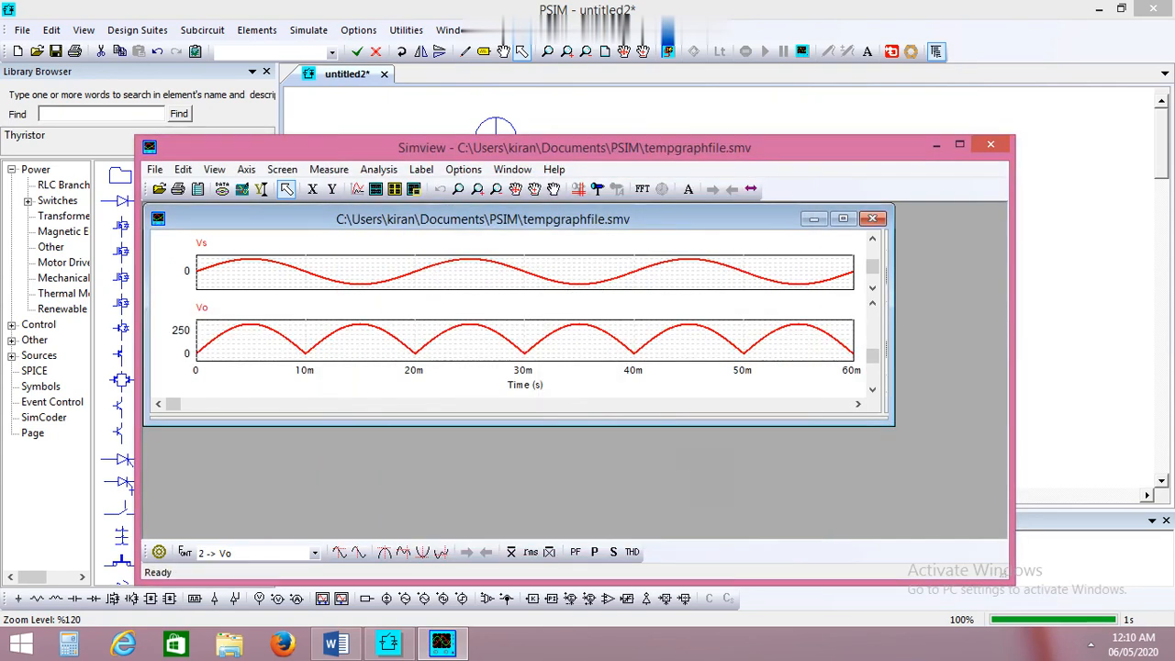
# - Add a third plot screen showing the I0 curve and maximize the graph window inside Simview
pyautogui.click(375, 188)
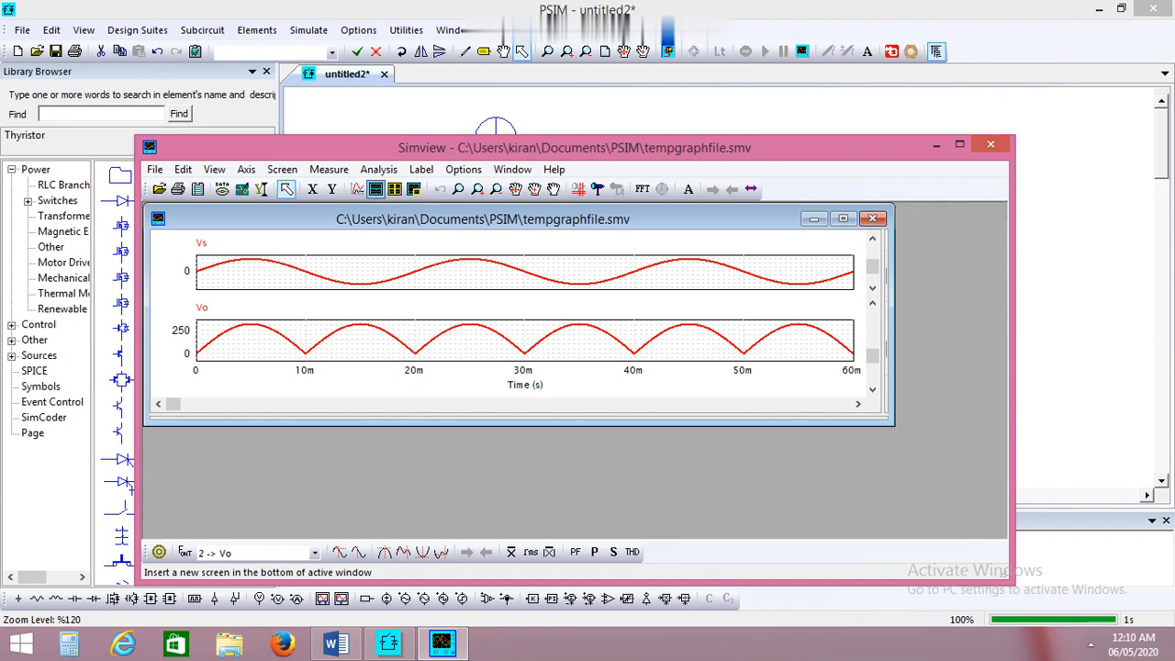
pyautogui.click(362, 246)
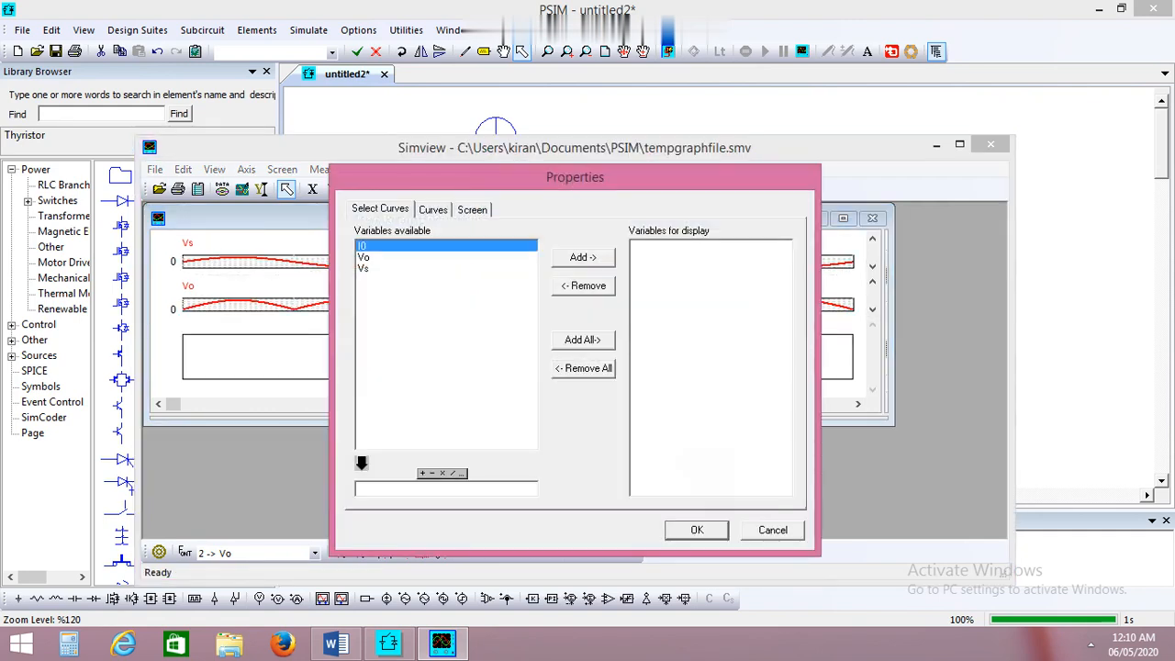
pyautogui.click(583, 257)
pyautogui.press('Return')
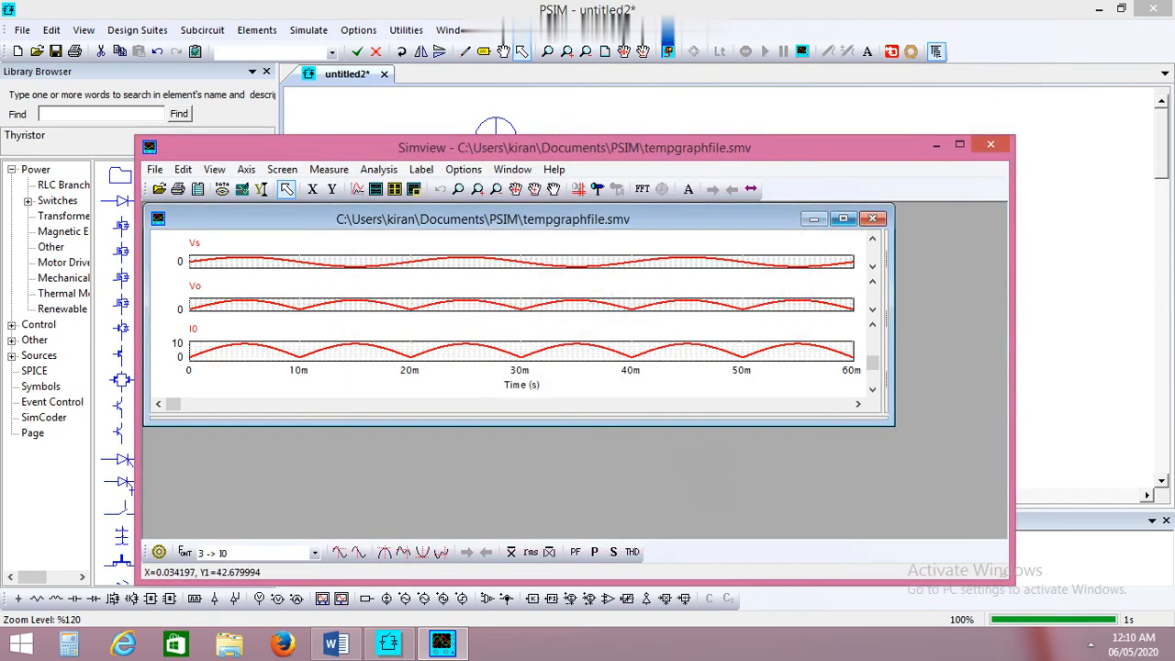
pyautogui.click(843, 218)
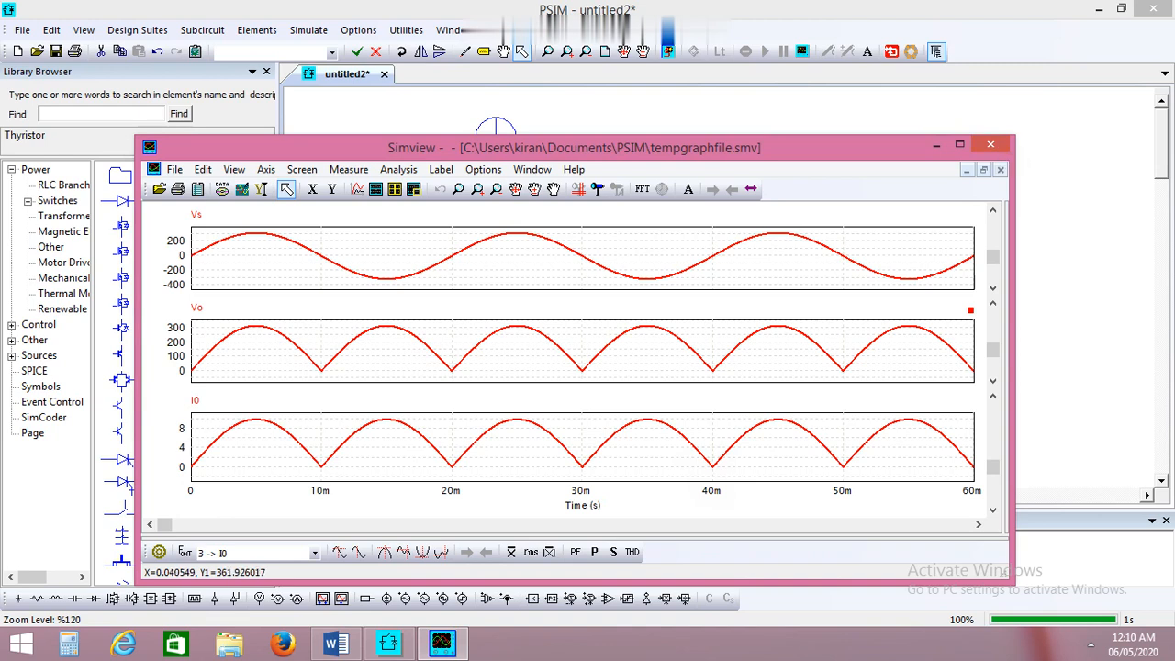
# - Close the waveform viewer and set the switching points of thyristor T1's gating block to 40 42
pyautogui.click(991, 144)
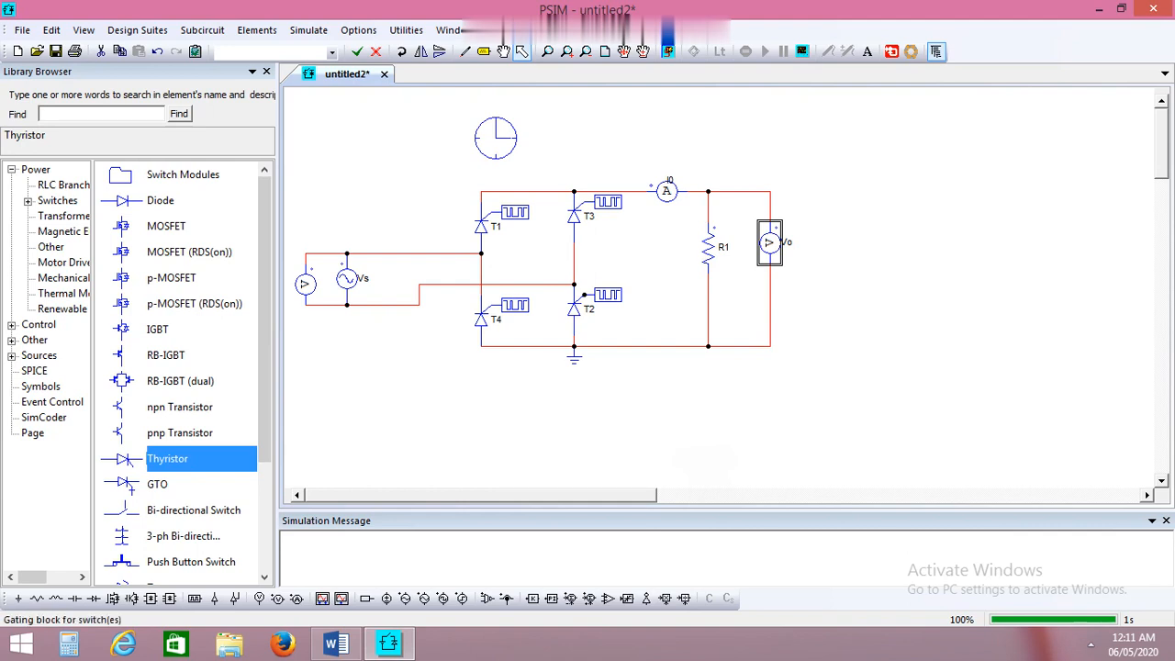
pyautogui.doubleClick(514, 212)
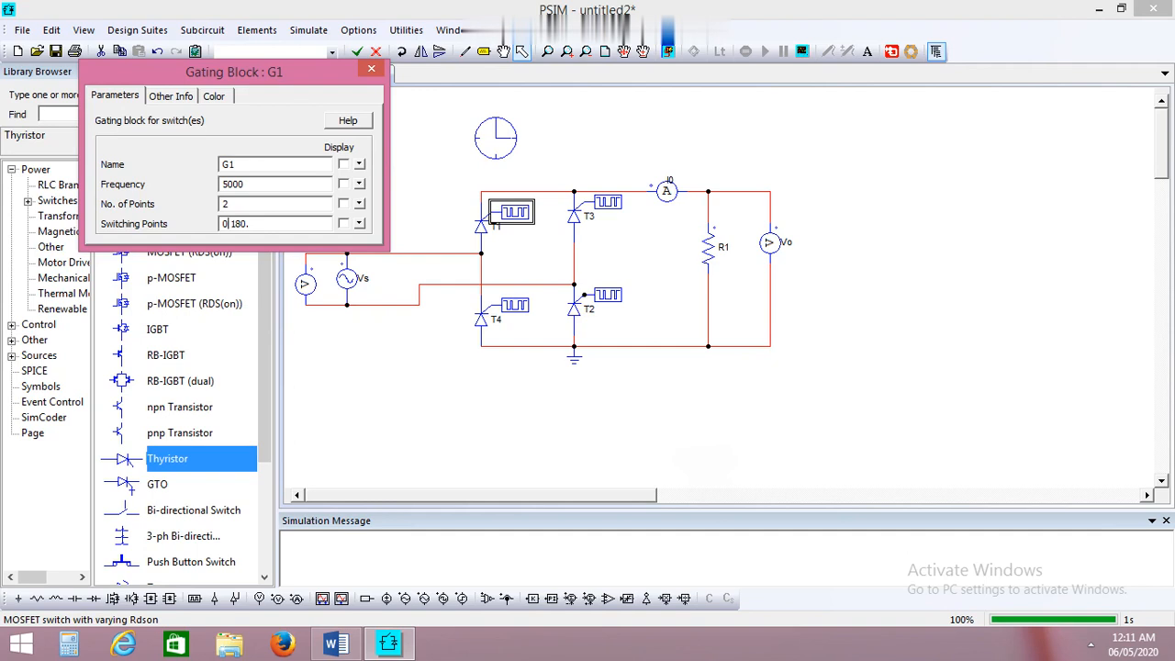
pyautogui.hotkey('shift', 'Left')
pyautogui.write('40')
pyautogui.click(252, 224)
pyautogui.press('BackSpace')
pyautogui.press('BackSpace')
pyautogui.press('BackSpace')
pyautogui.write('42')
pyautogui.click(371, 69)
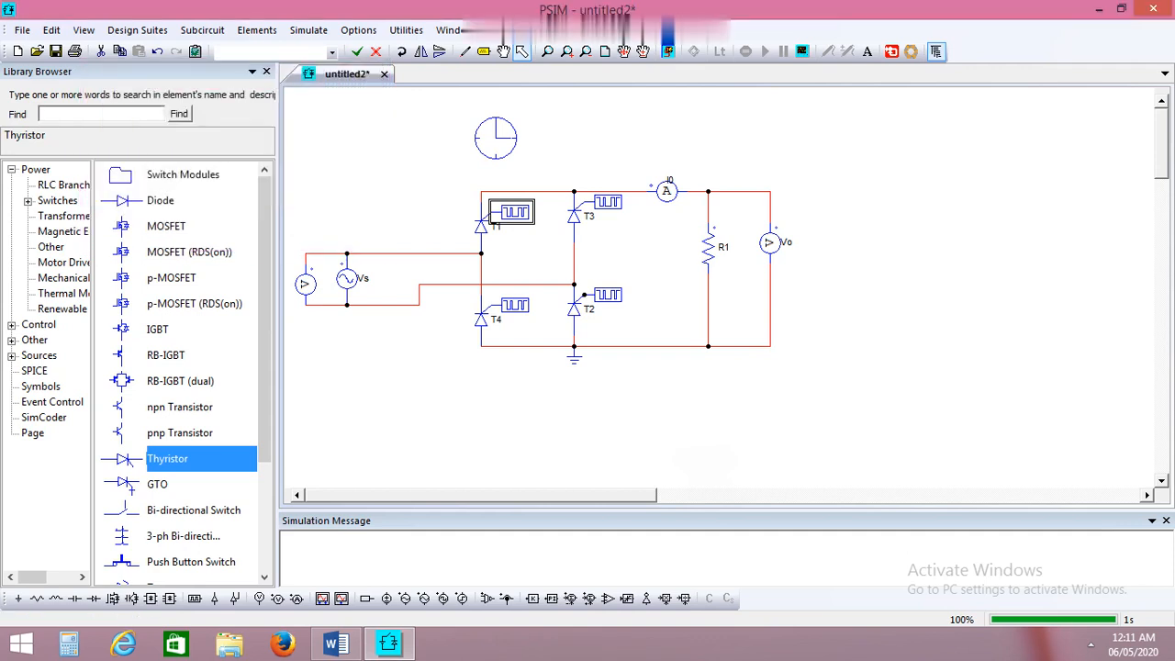
# - Set the switching points of thyristor T2's gating block to 40 42
pyautogui.doubleClick(606, 294)
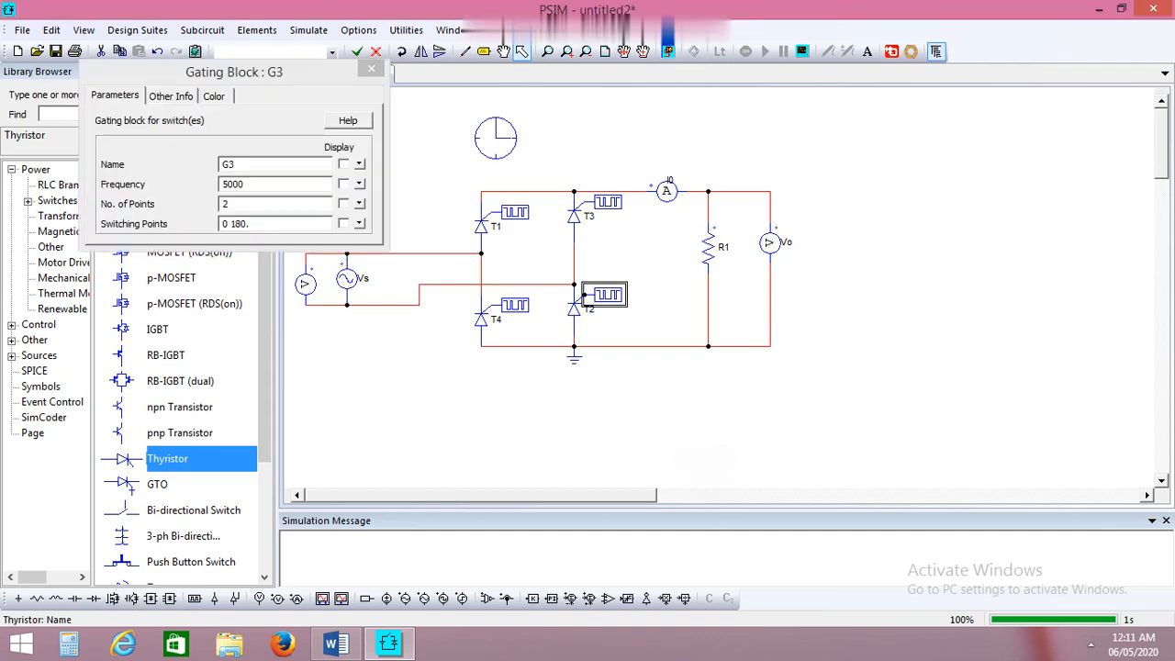
pyautogui.moveTo(222, 224); pyautogui.dragTo(228, 224)
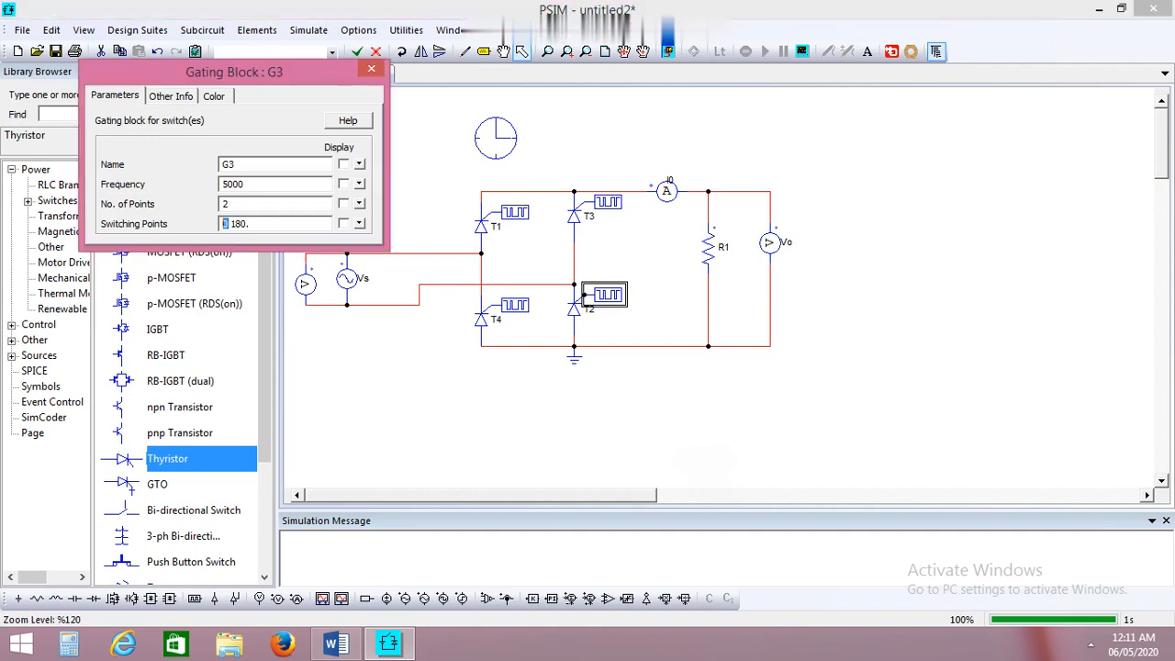
pyautogui.write('40')
pyautogui.press('Right')
pyautogui.press('Right')
pyautogui.press('Right')
pyautogui.press('Right')
pyautogui.press('Delete')
pyautogui.press('BackSpace')
pyautogui.press('BackSpace')
pyautogui.press('BackSpace')
pyautogui.write('42')
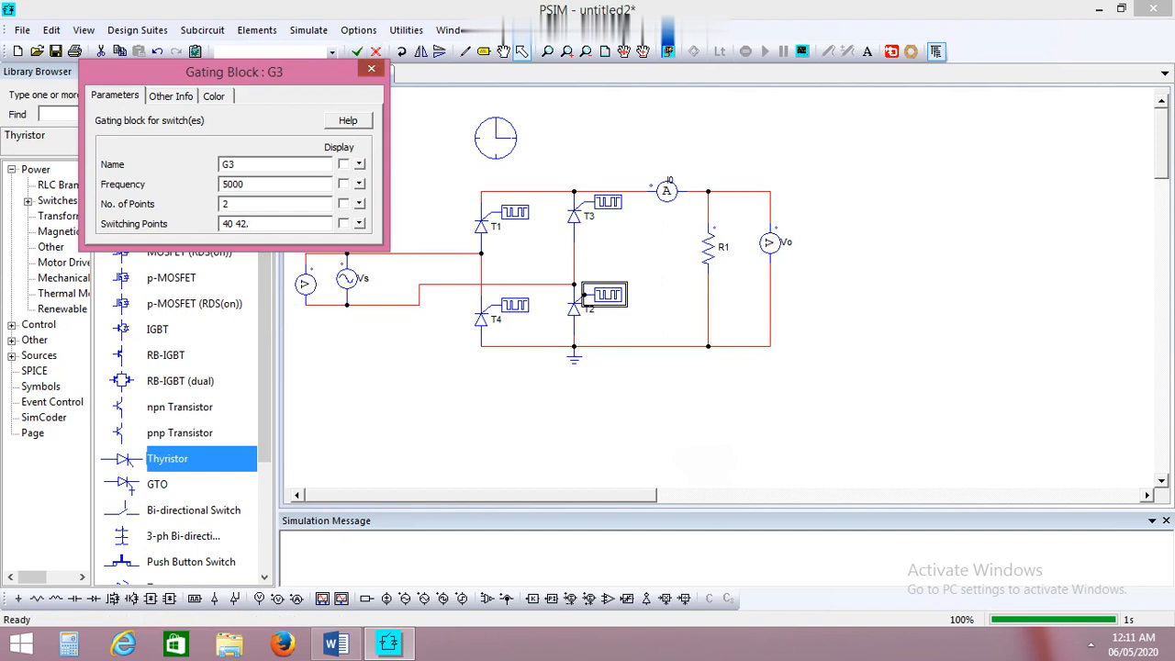
pyautogui.click(371, 68)
# - Set thyristor T3's gating block to a frequency of 50 and switching points 220 225
pyautogui.doubleClick(591, 210)
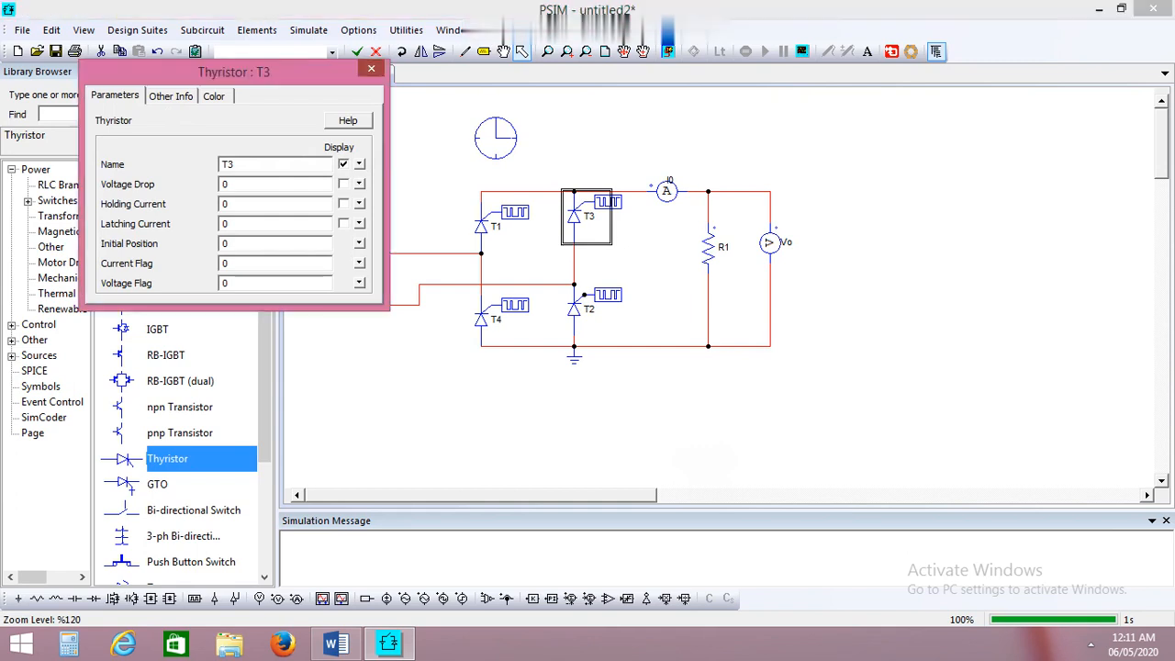
pyautogui.click(371, 69)
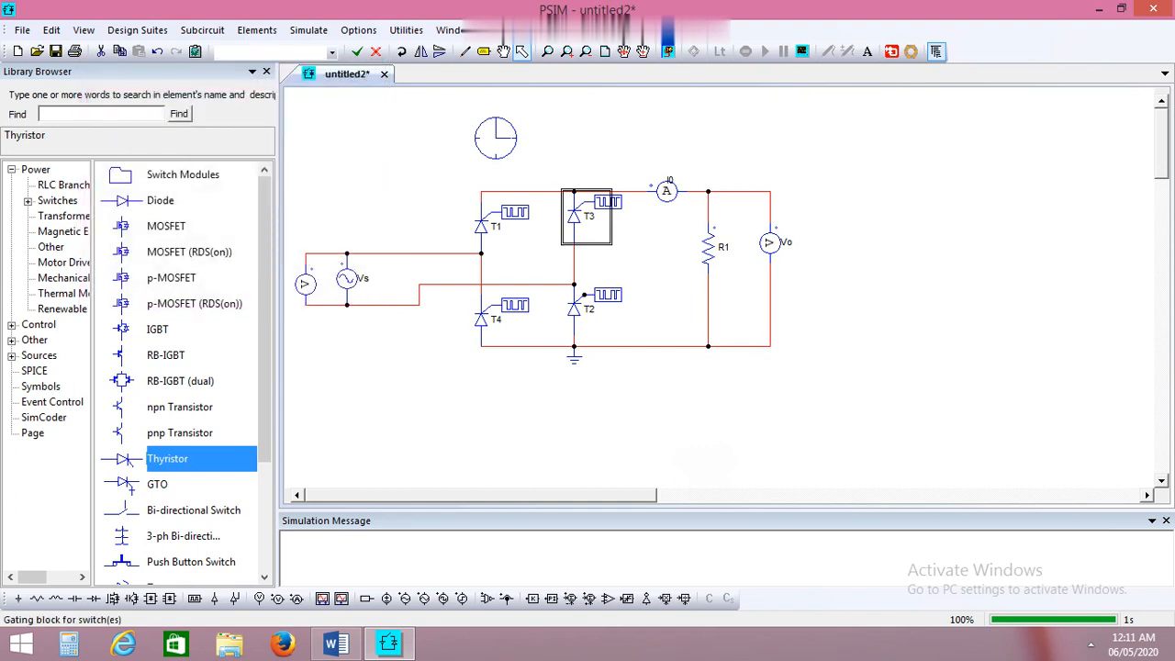
pyautogui.doubleClick(606, 201)
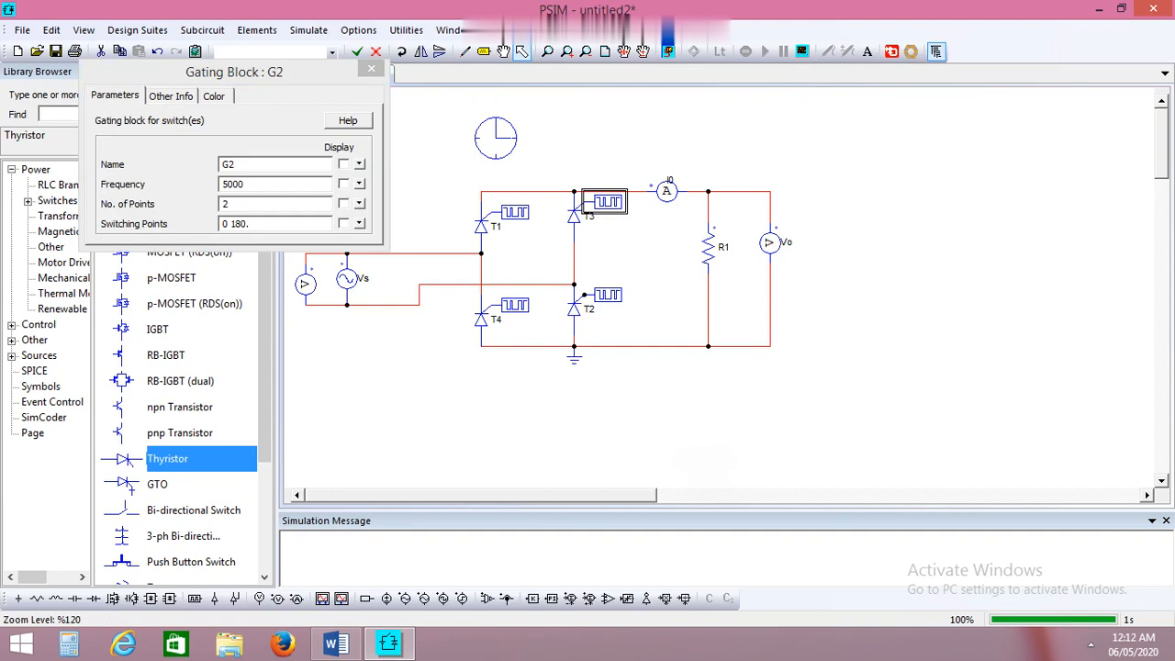
pyautogui.doubleClick(241, 185)
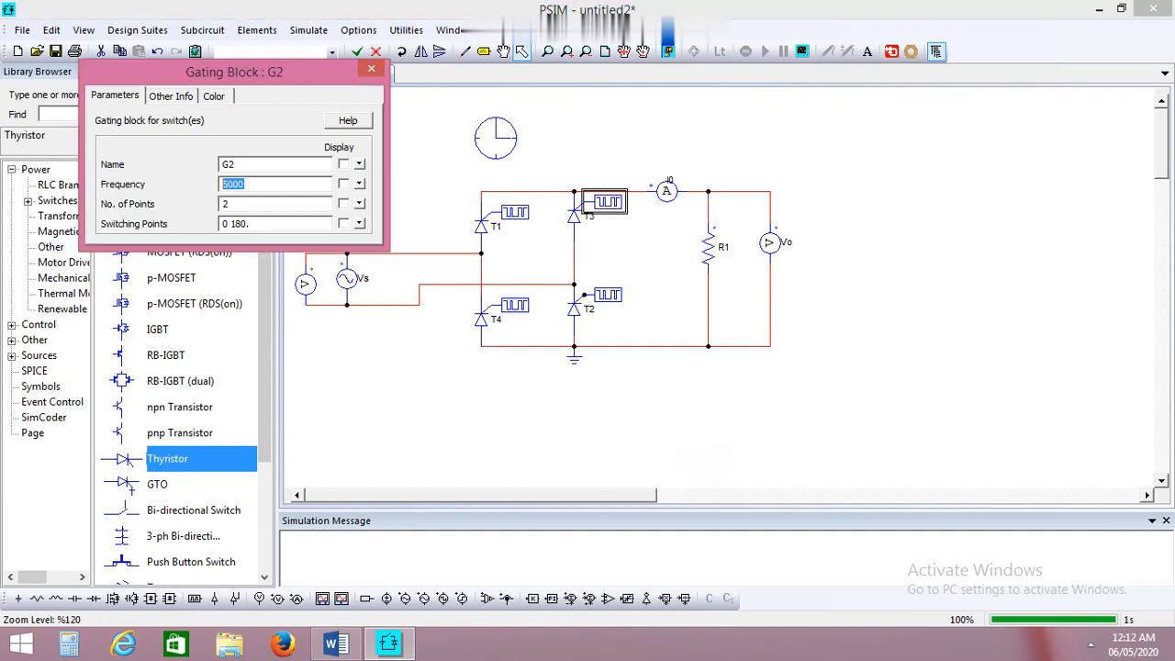
pyautogui.write('50')
pyautogui.doubleClick(224, 223)
pyautogui.write('20')
pyautogui.press('BackSpace')
pyautogui.write('20')
pyautogui.press('End')
pyautogui.press('BackSpace')
pyautogui.press('BackSpace')
pyautogui.press('BackSpace')
pyautogui.press('BackSpace')
pyautogui.write('225.')
pyautogui.press('Left')
pyautogui.press('Left')
pyautogui.press('Left')
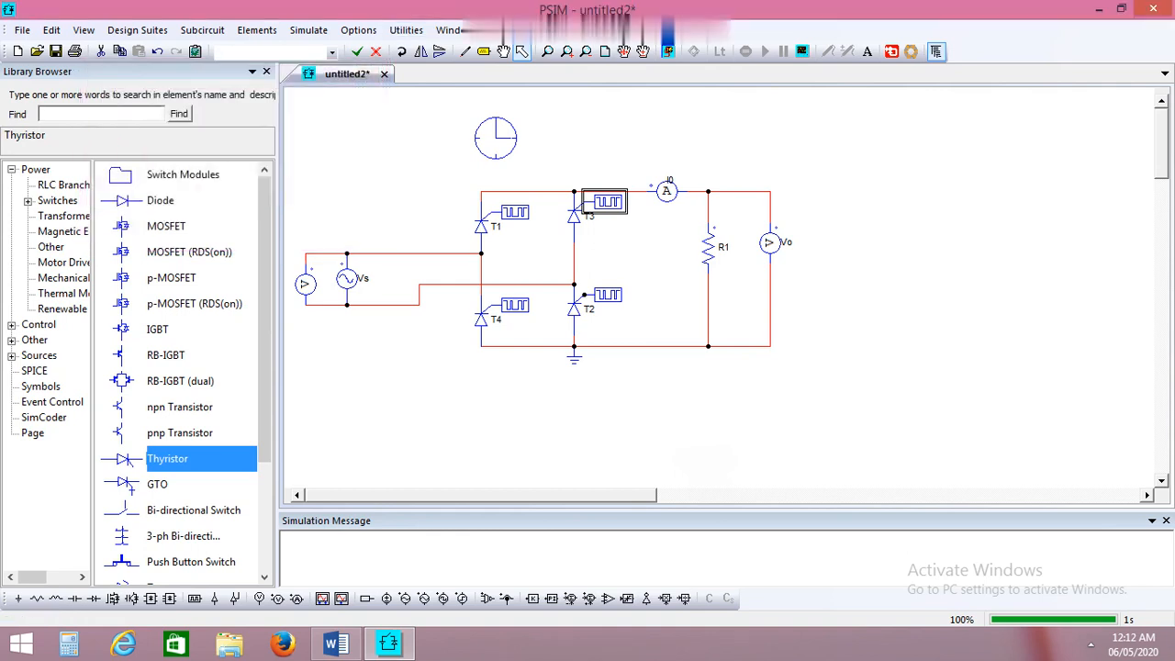
pyautogui.click(371, 69)
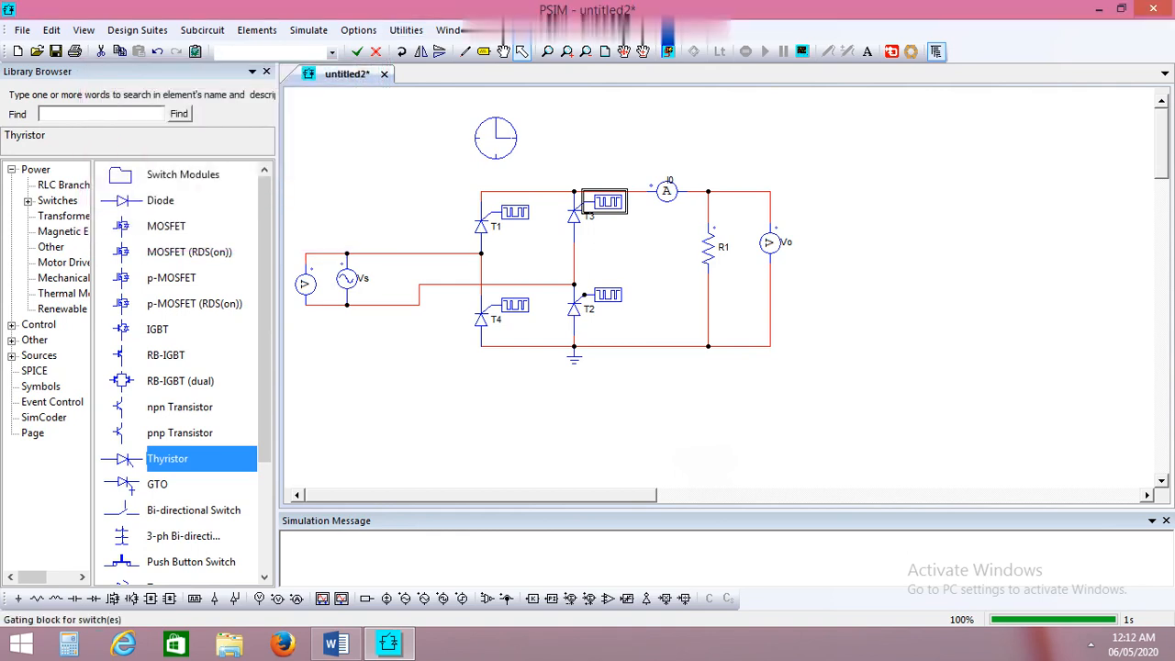
# - Set thyristor T4's gating block to a frequency of 50 and switching points 220 225
pyautogui.doubleClick(514, 304)
pyautogui.doubleClick(242, 185)
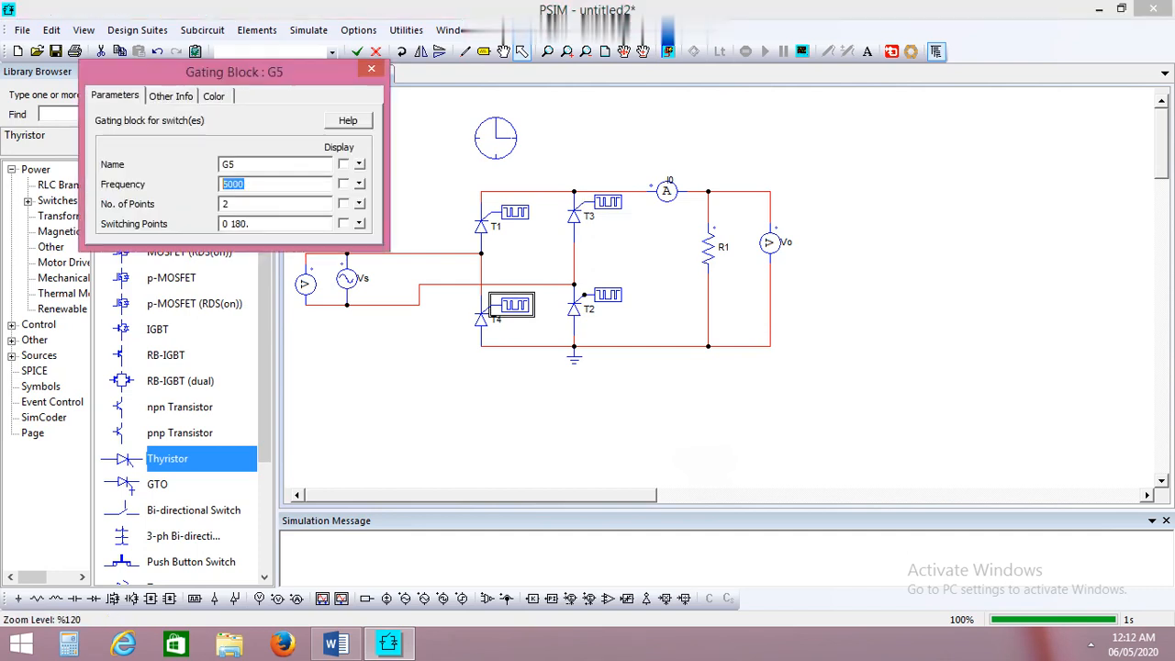
pyautogui.write('50')
pyautogui.doubleClick(225, 223)
pyautogui.write('20')
pyautogui.press('BackSpace')
pyautogui.write('20')
pyautogui.press('Delete')
pyautogui.press('Delete')
pyautogui.press('Delete')
pyautogui.press('Delete')
pyautogui.write('225')
pyautogui.press('Return')
# - Set the frequency of the gating blocks on thyristors T1 and T2 to 50
pyautogui.doubleClick(515, 212)
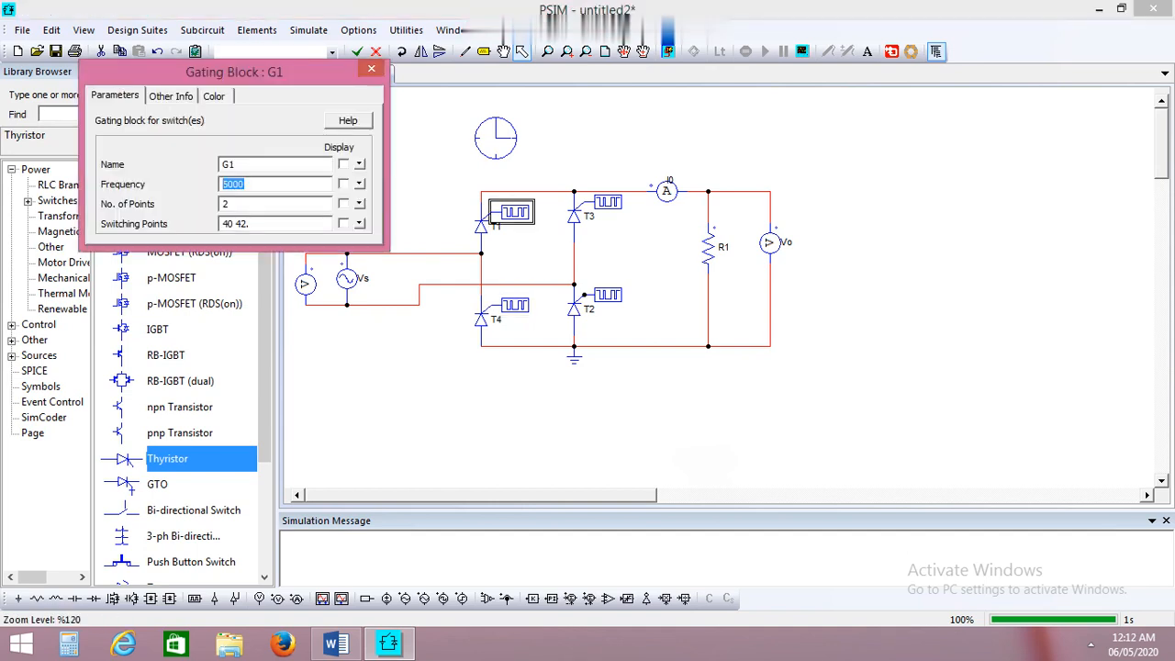
pyautogui.write('50')
pyautogui.click(371, 69)
pyautogui.doubleClick(606, 294)
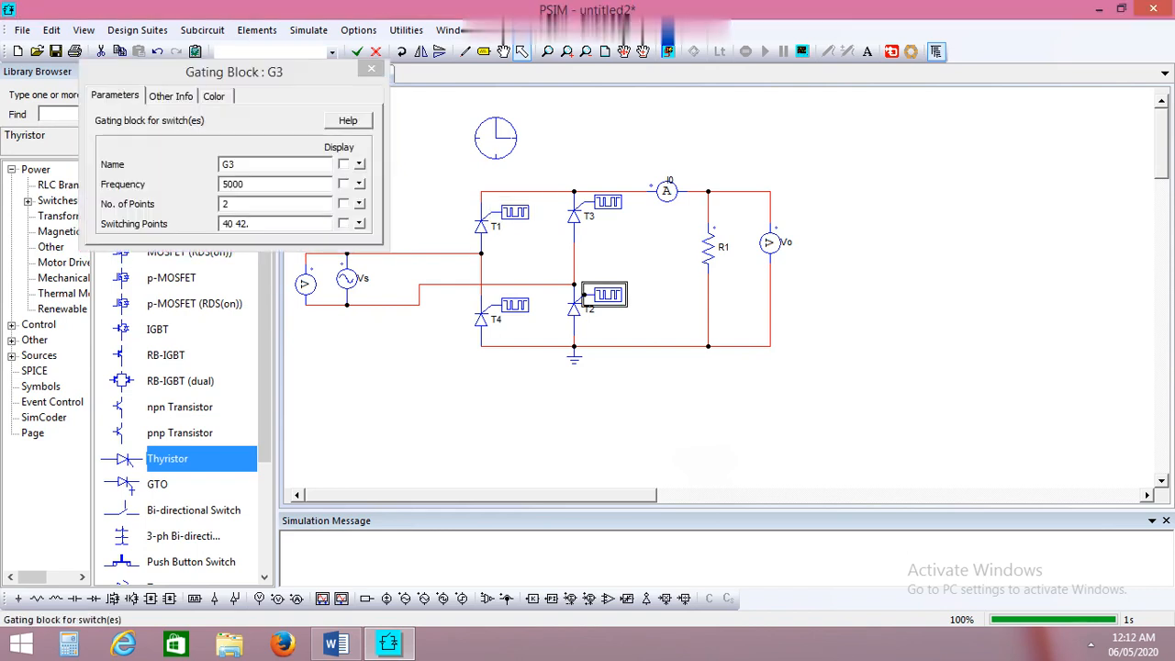
pyautogui.doubleClick(248, 184)
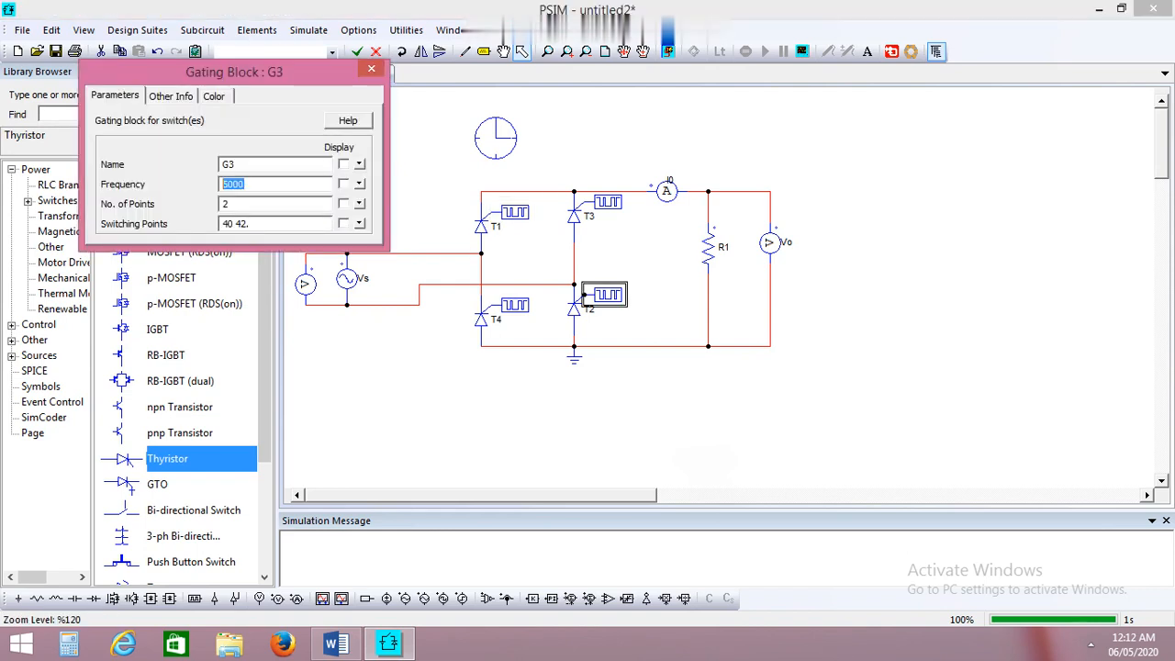
pyautogui.write('50')
pyautogui.click(371, 69)
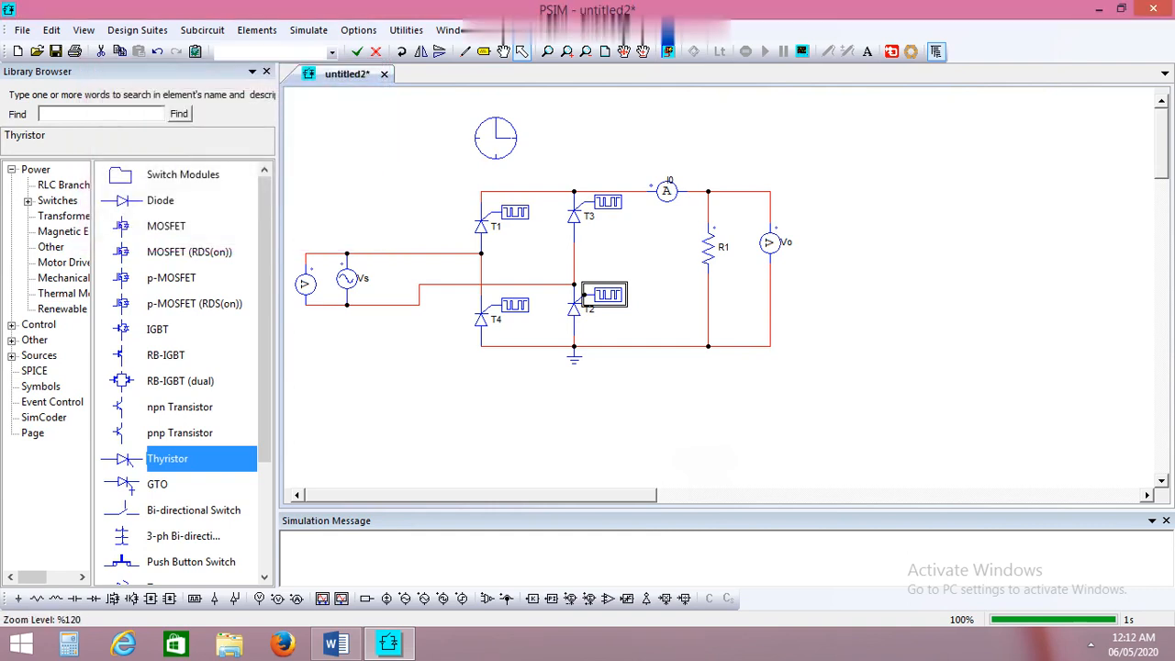
# - Run the simulation with the new gating settings, dismiss the data-point warning, and plot the Vs curve
pyautogui.click(668, 51)
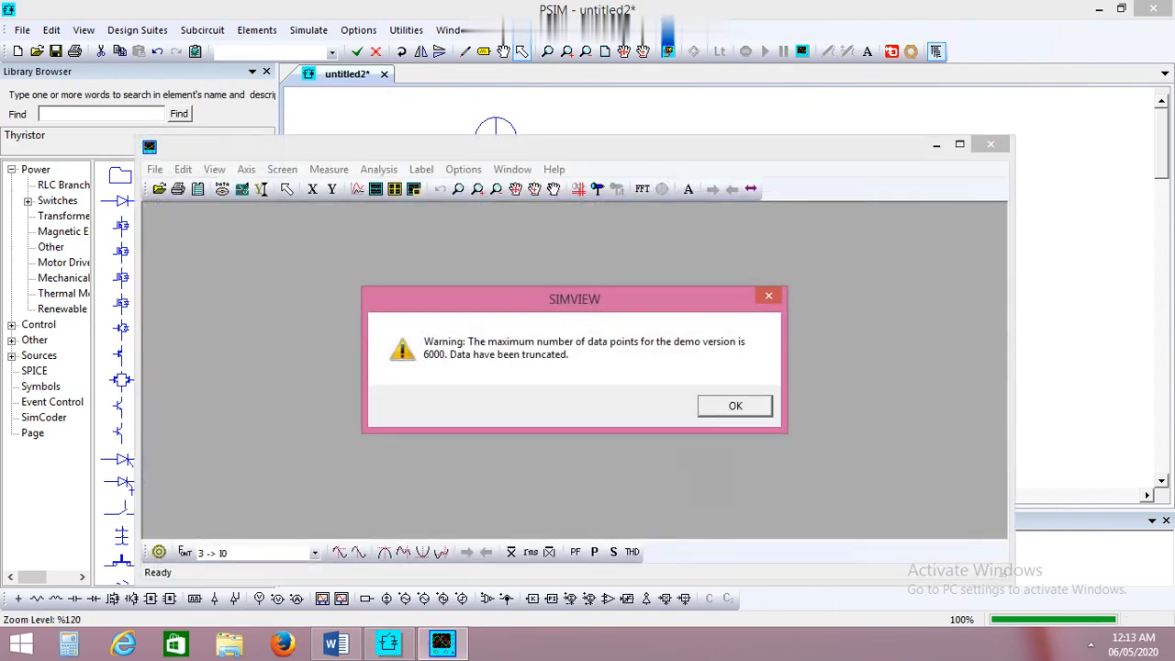
pyautogui.click(734, 406)
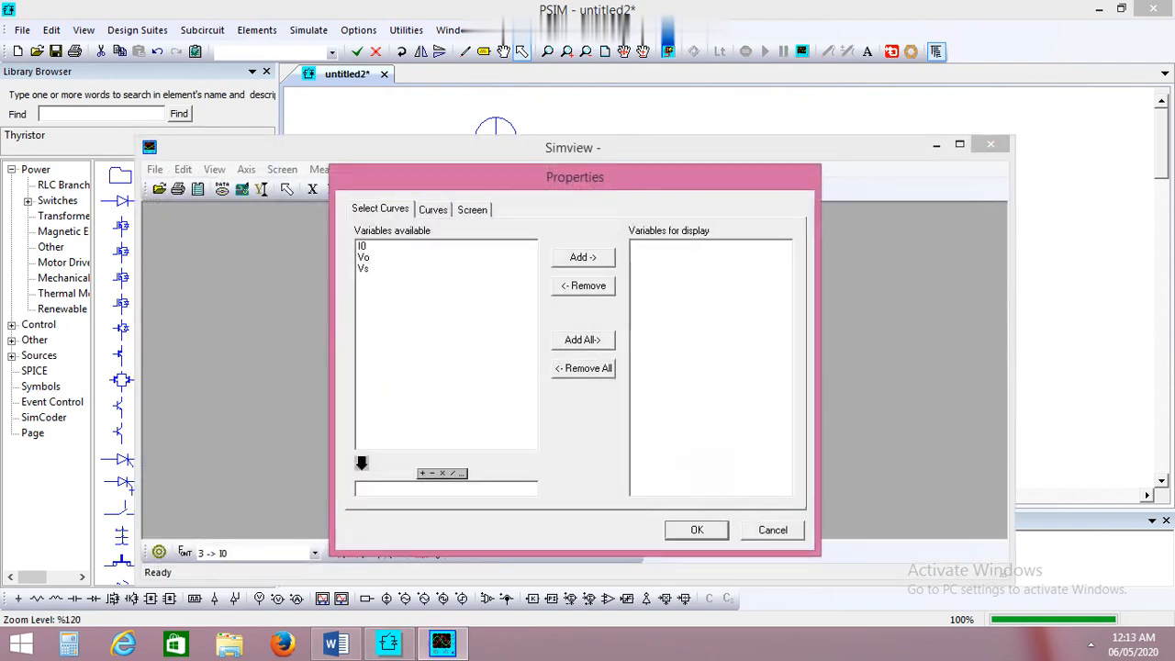
pyautogui.click(363, 268)
pyautogui.click(583, 257)
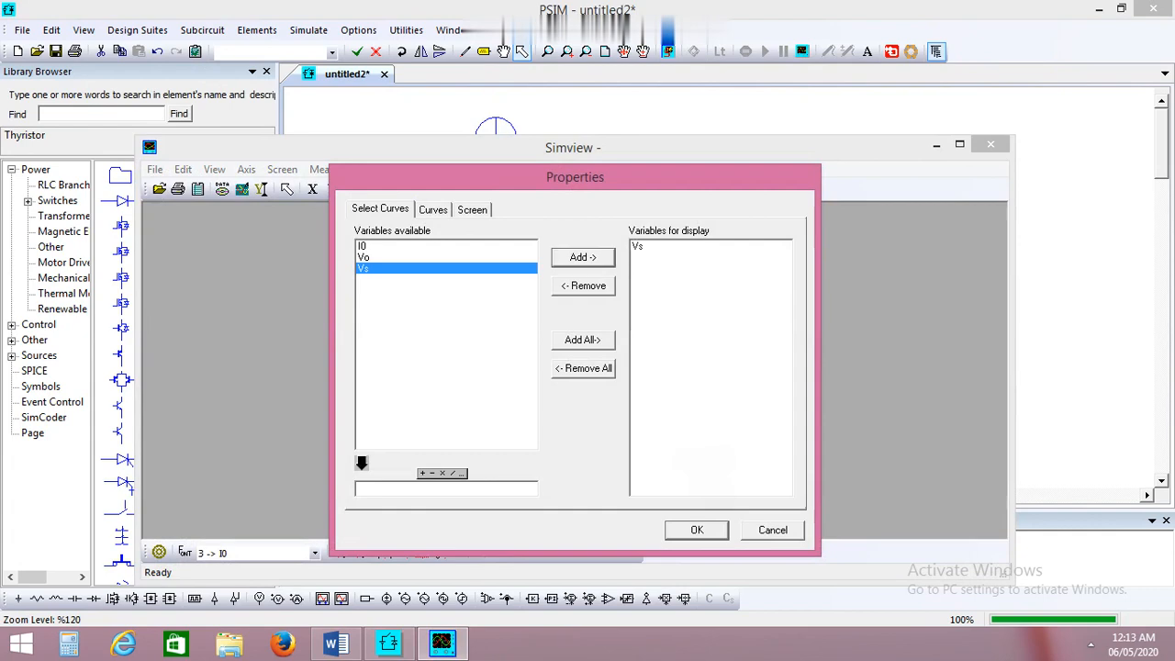
pyautogui.click(697, 530)
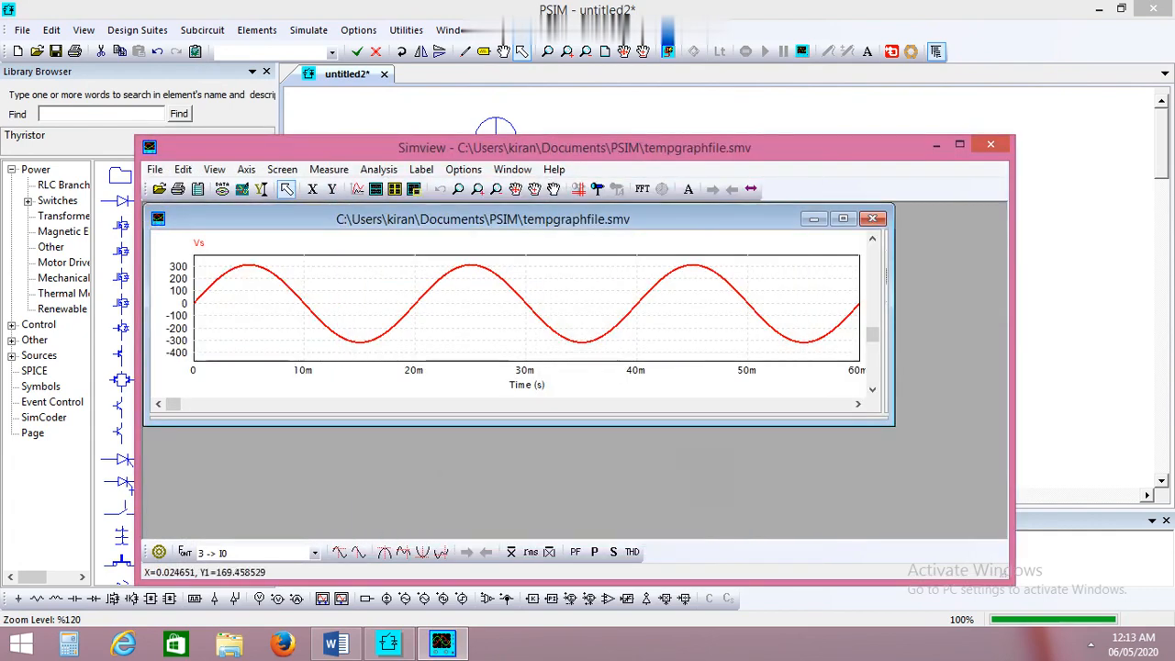
# - Insert a second plot screen below Vs showing the Vo curve for the delayed firing
pyautogui.click(375, 189)
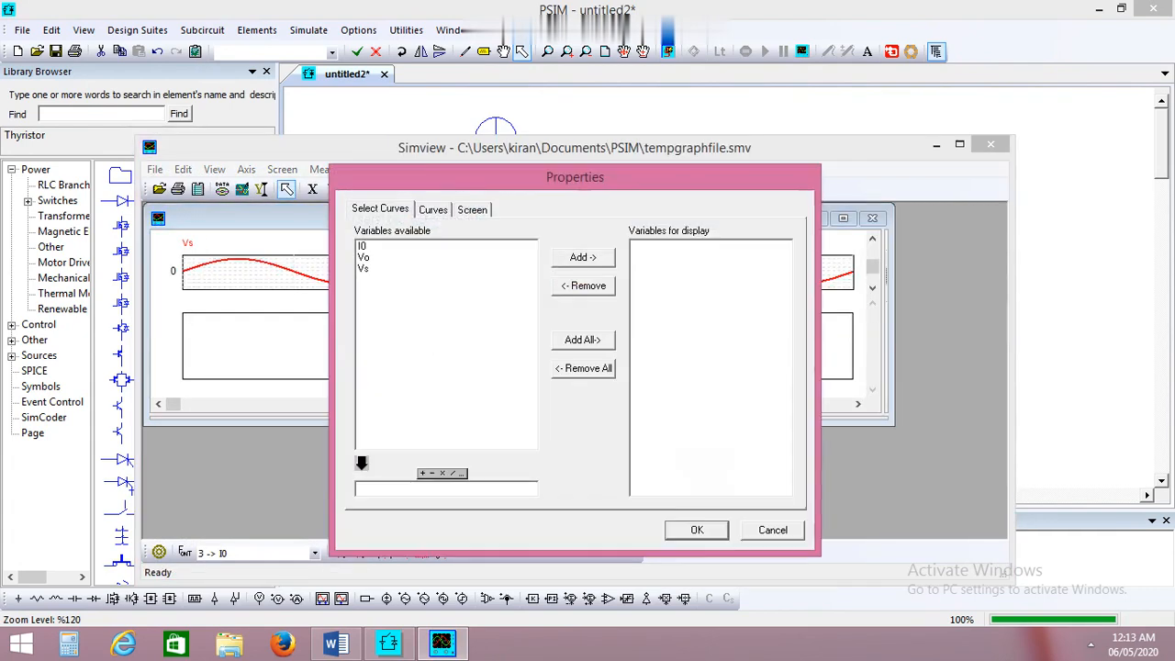
pyautogui.click(365, 257)
pyautogui.click(583, 257)
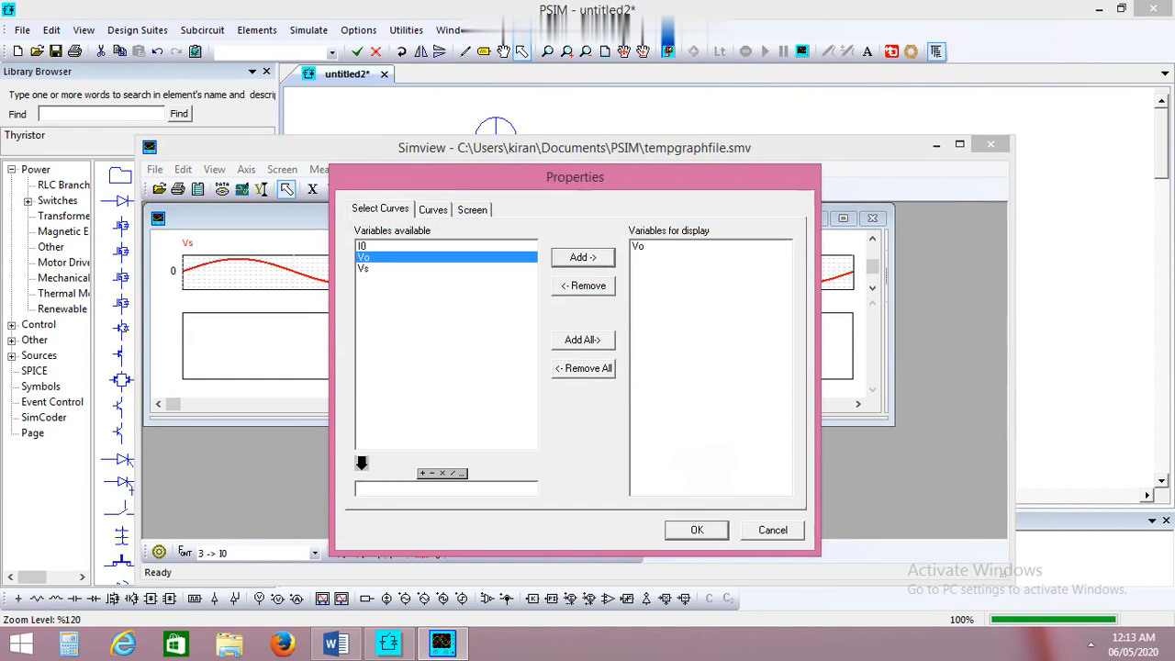
pyautogui.click(697, 529)
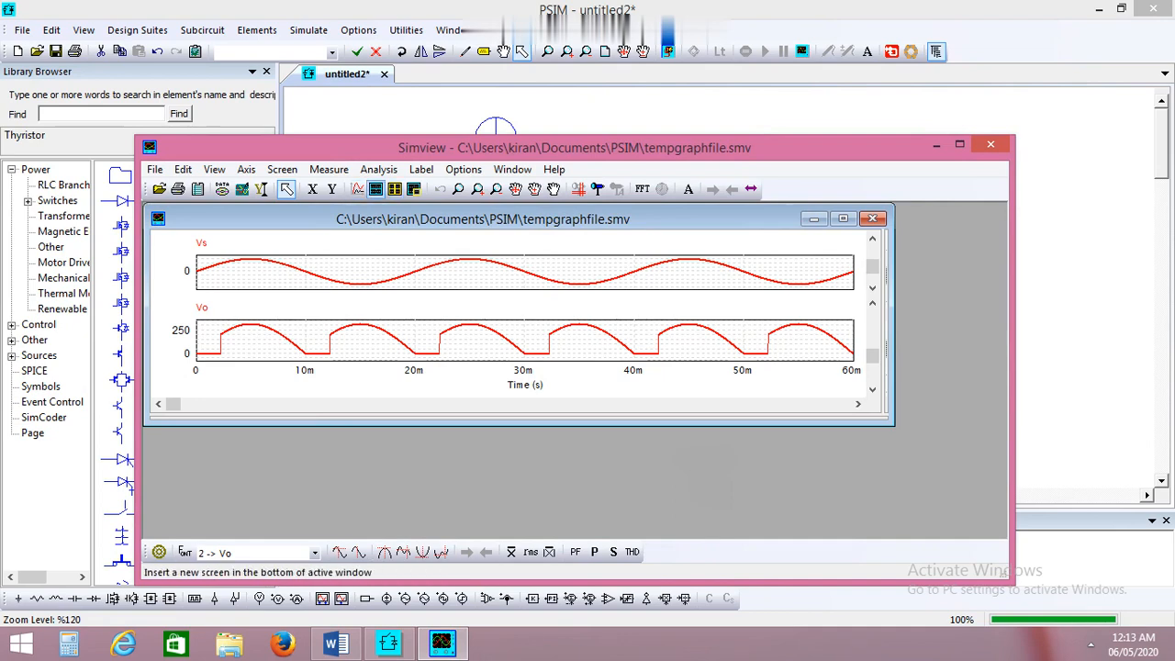
# - Insert a third plot screen with the I0 curve and maximize the graph window
pyautogui.click(375, 188)
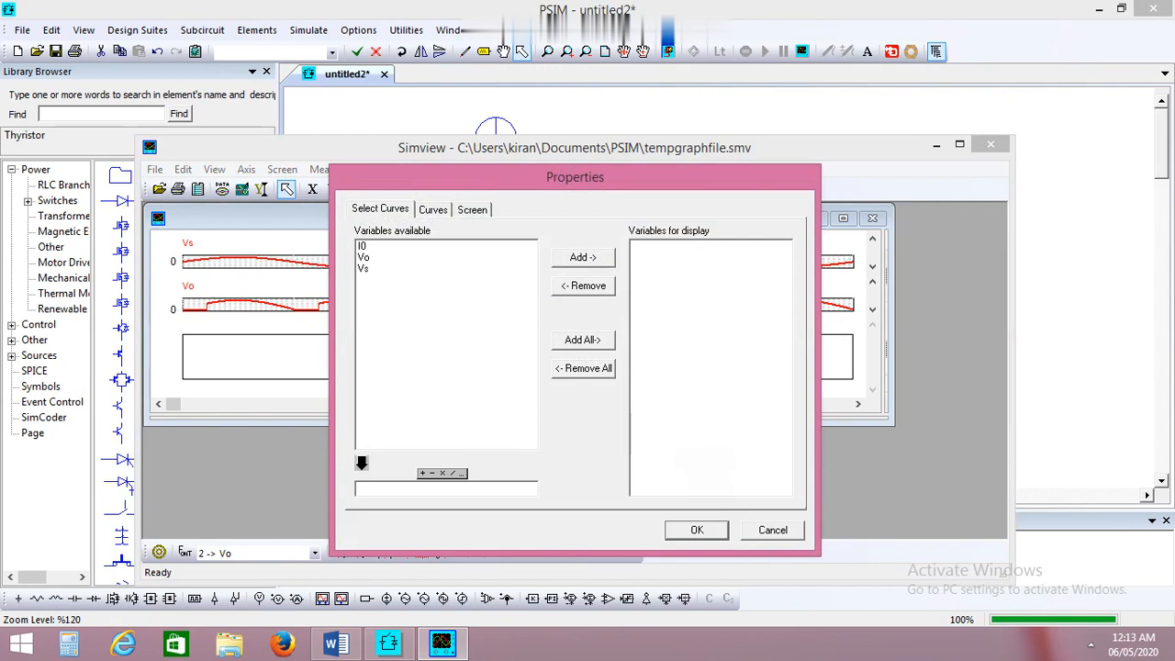
pyautogui.click(363, 246)
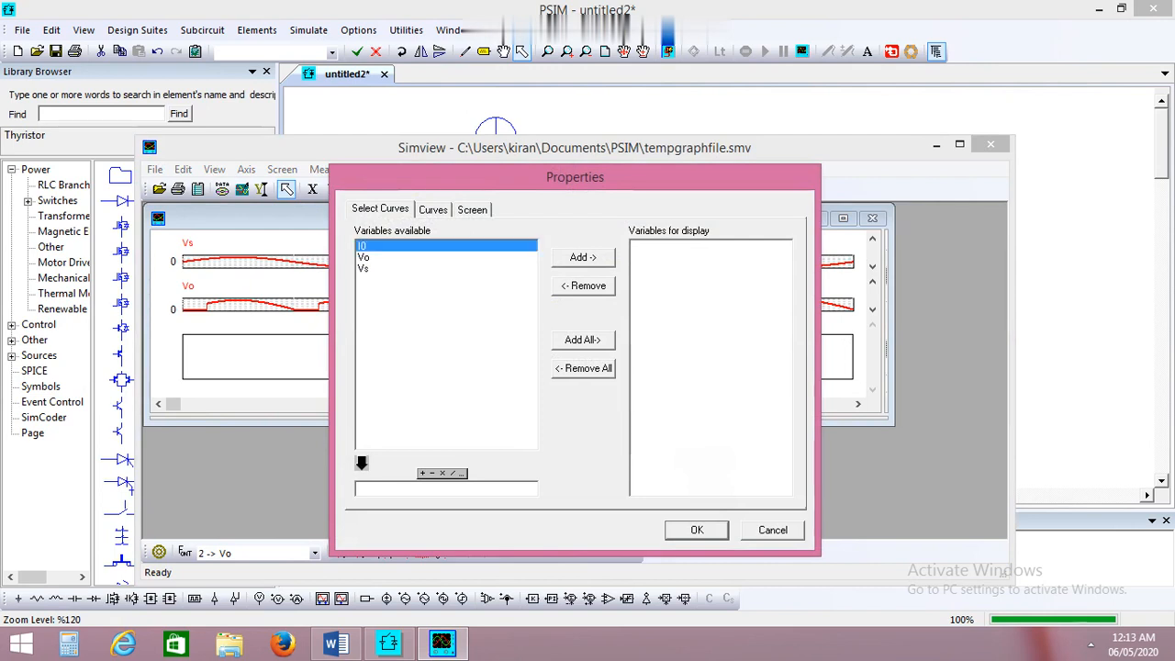
pyautogui.click(583, 257)
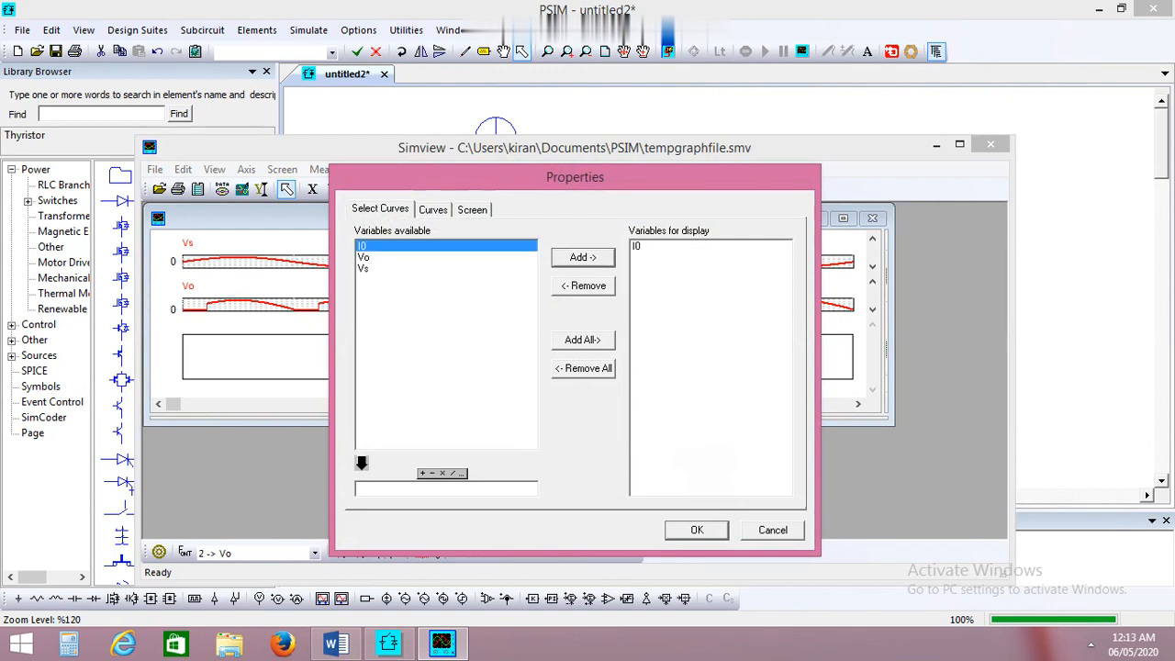
pyautogui.click(697, 530)
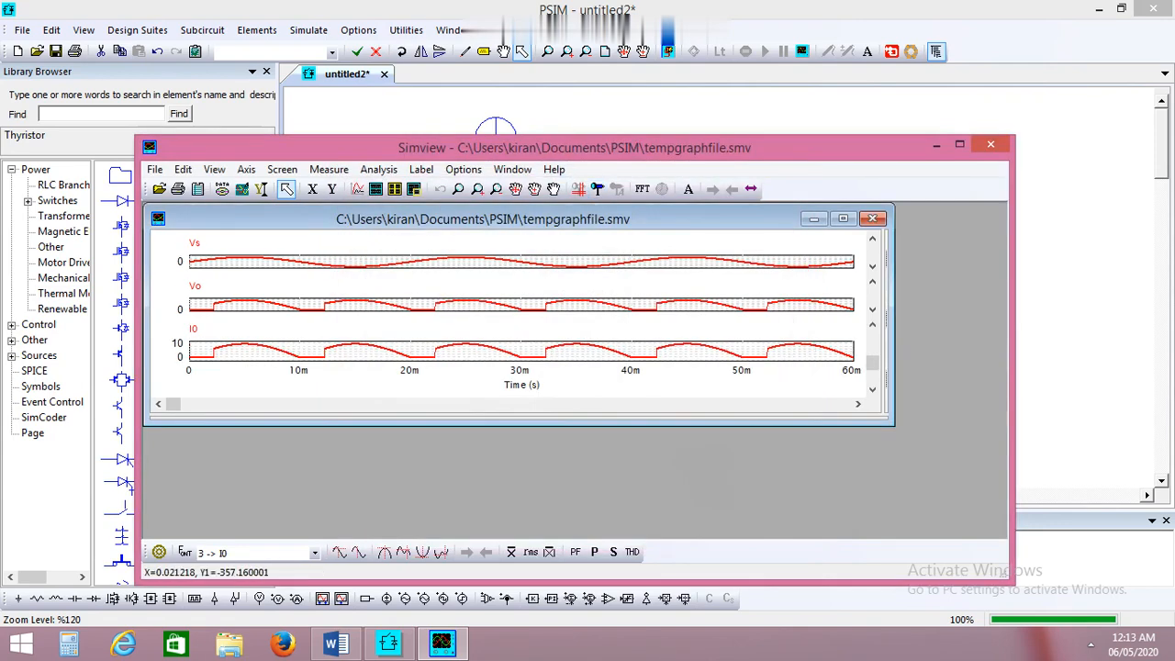
pyautogui.click(843, 218)
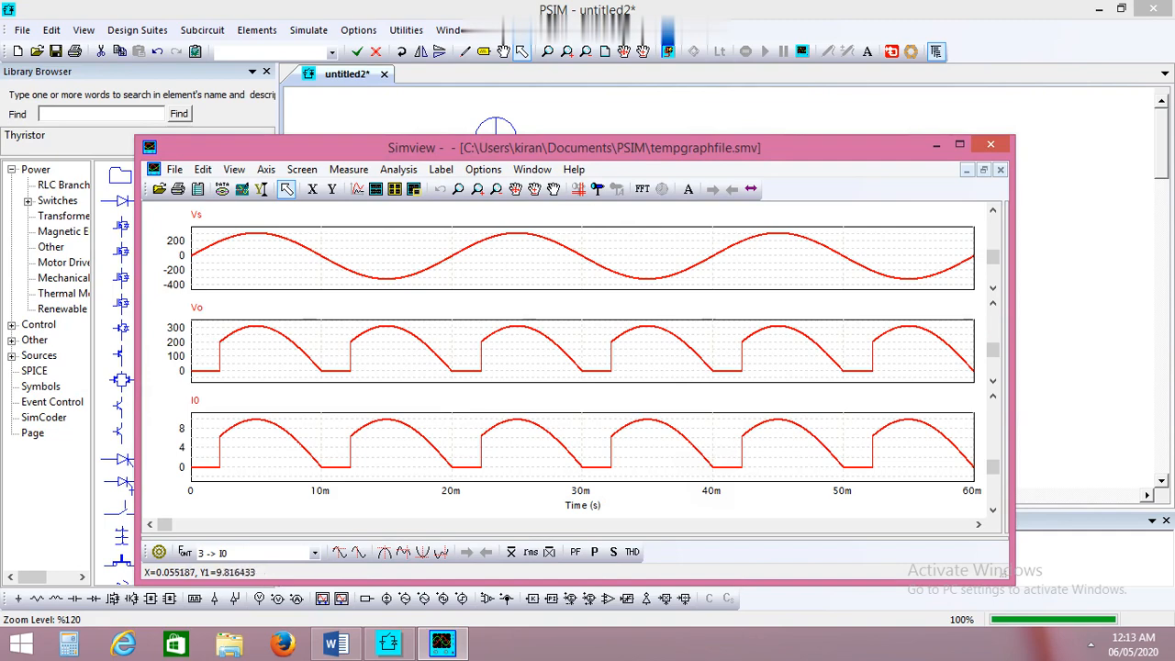
# - Close the graphs, reopen the simulation results, and plot I0, Vo and Vs together on a single screen
pyautogui.click(990, 144)
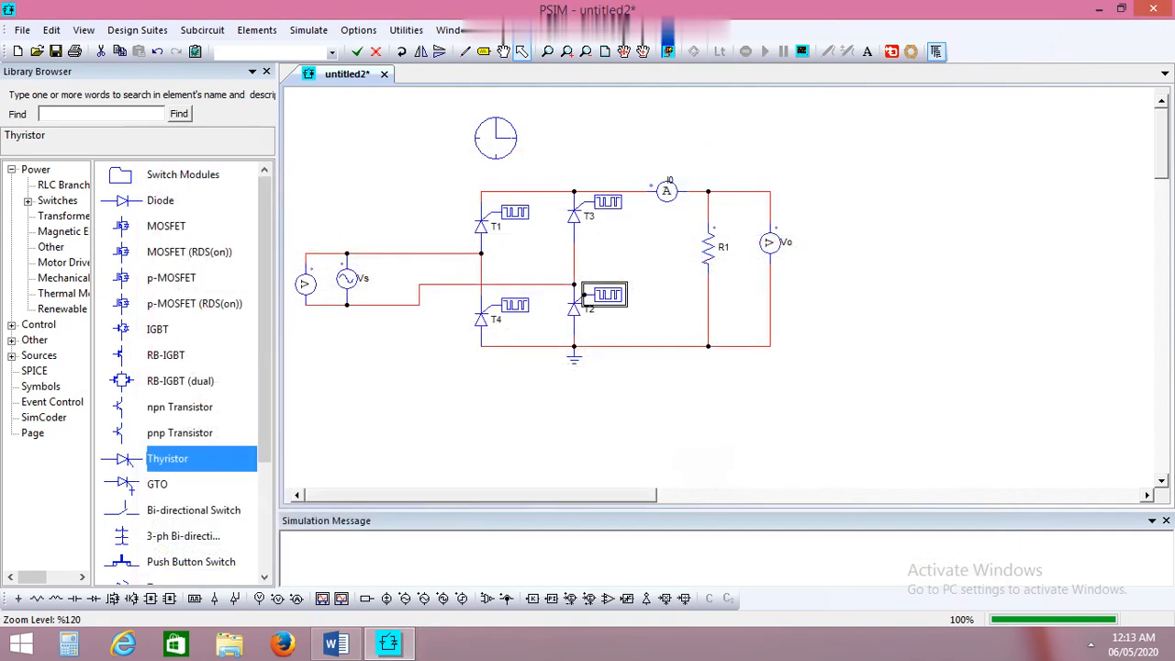
pyautogui.click(801, 51)
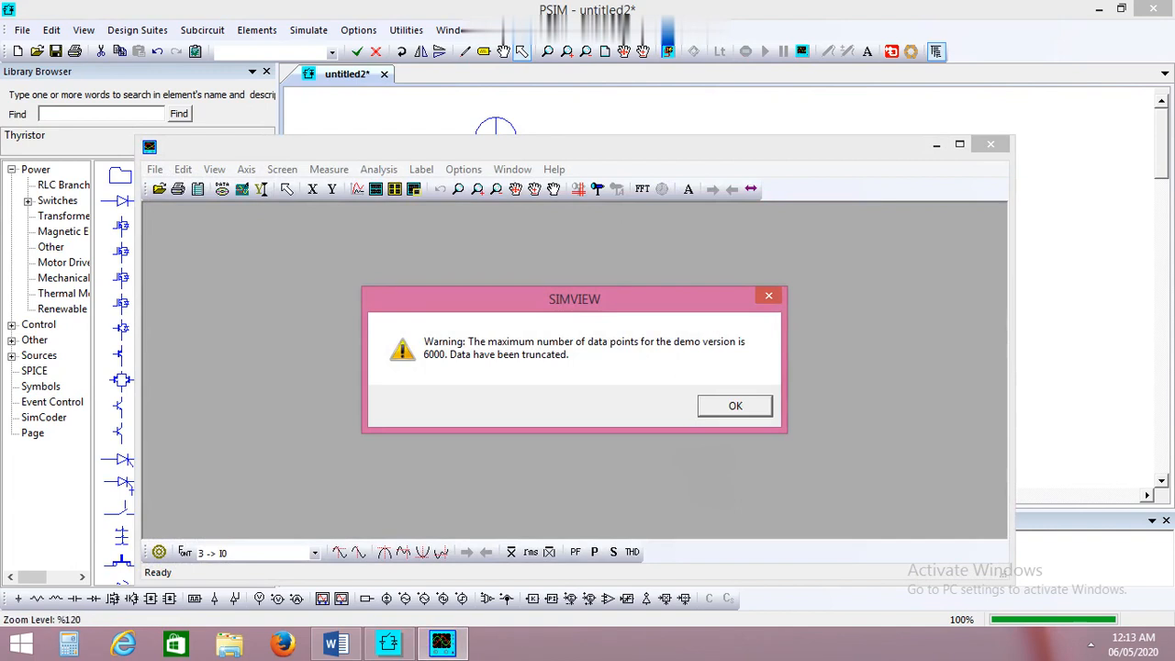
pyautogui.press('Return')
pyautogui.click(362, 246)
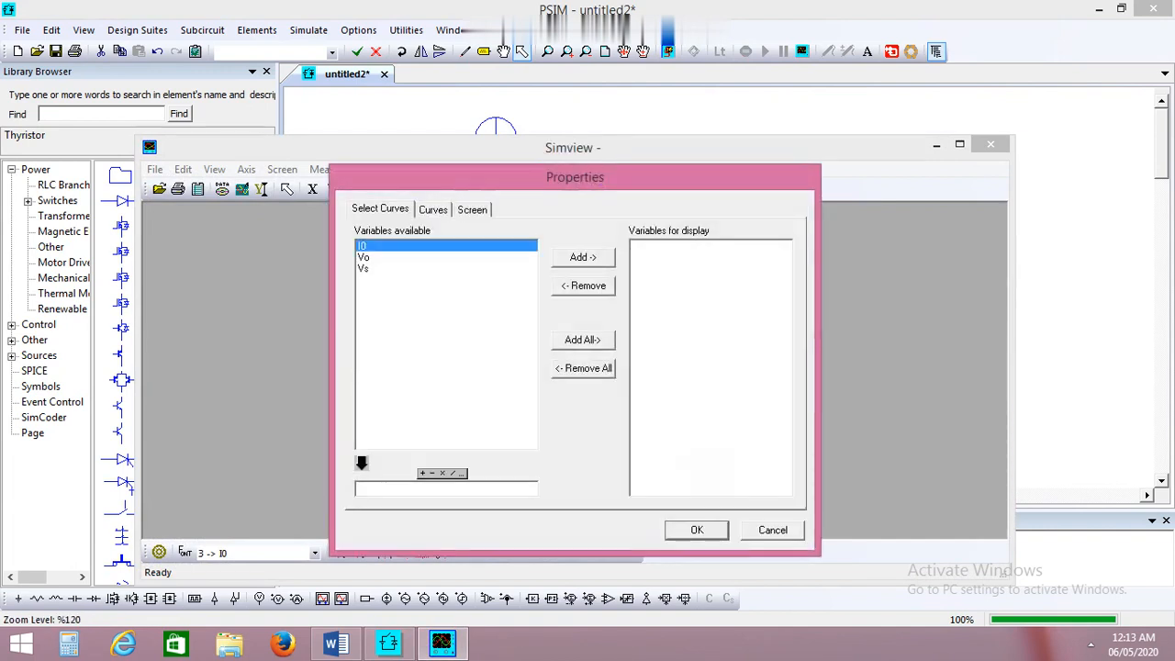
pyautogui.click(364, 257)
pyautogui.click(364, 268)
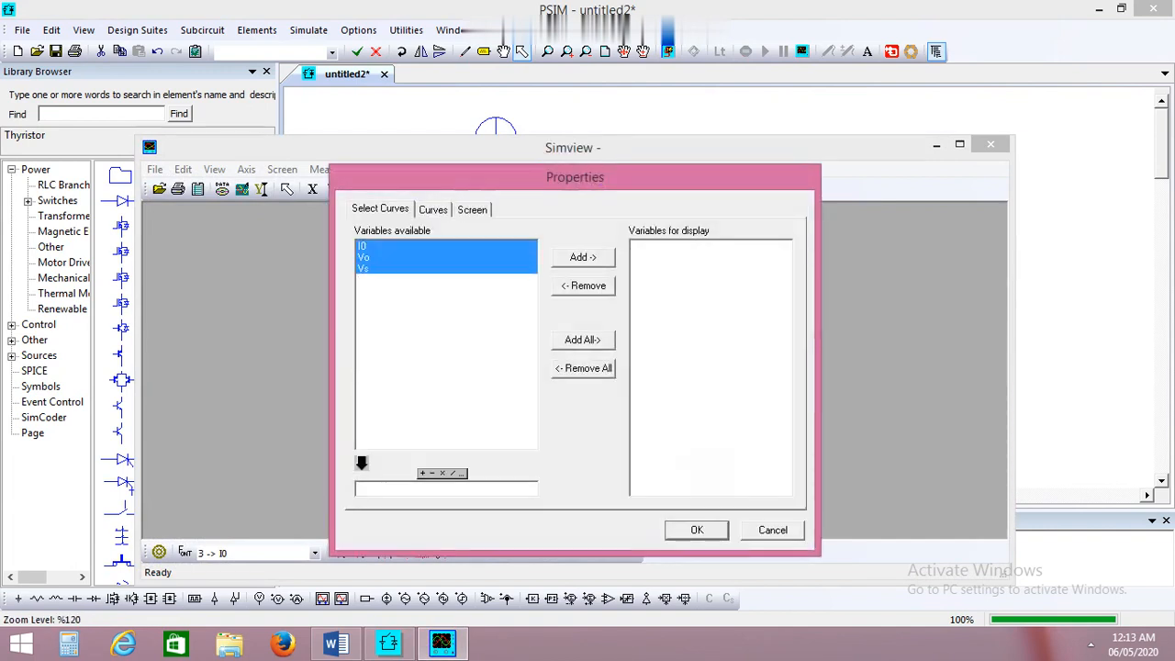
pyautogui.click(582, 257)
pyautogui.click(697, 530)
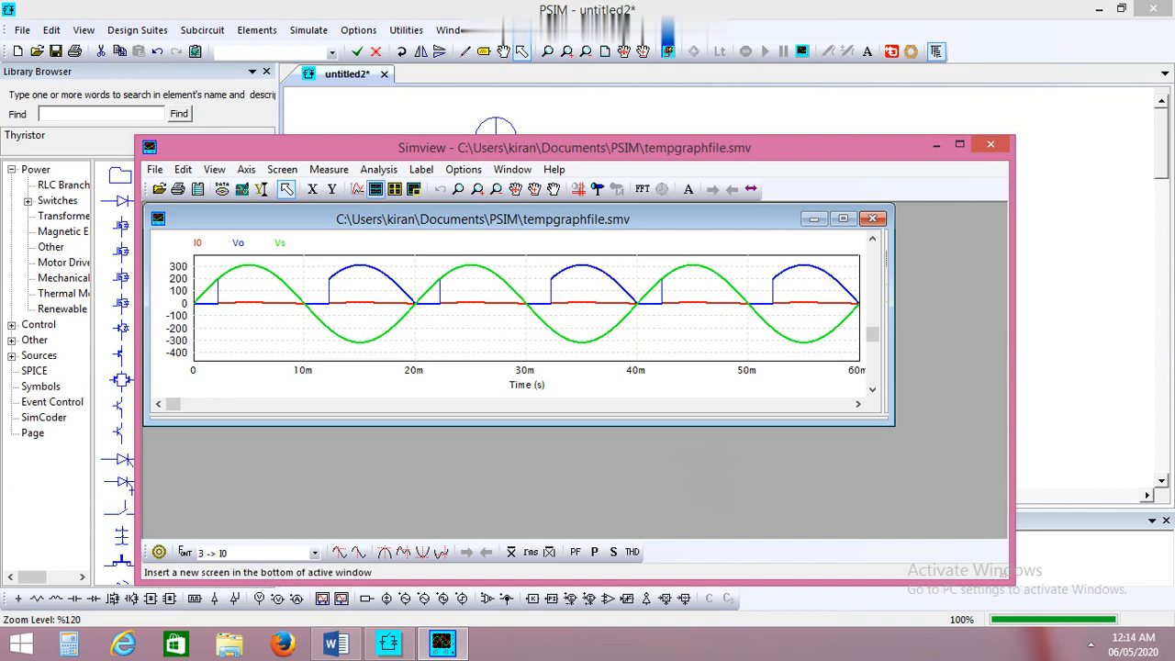
# - Replace the I0 curve in the combined plot with the scaled expression I0*31.4, keeping Vo and Vs displayed
pyautogui.click(357, 188)
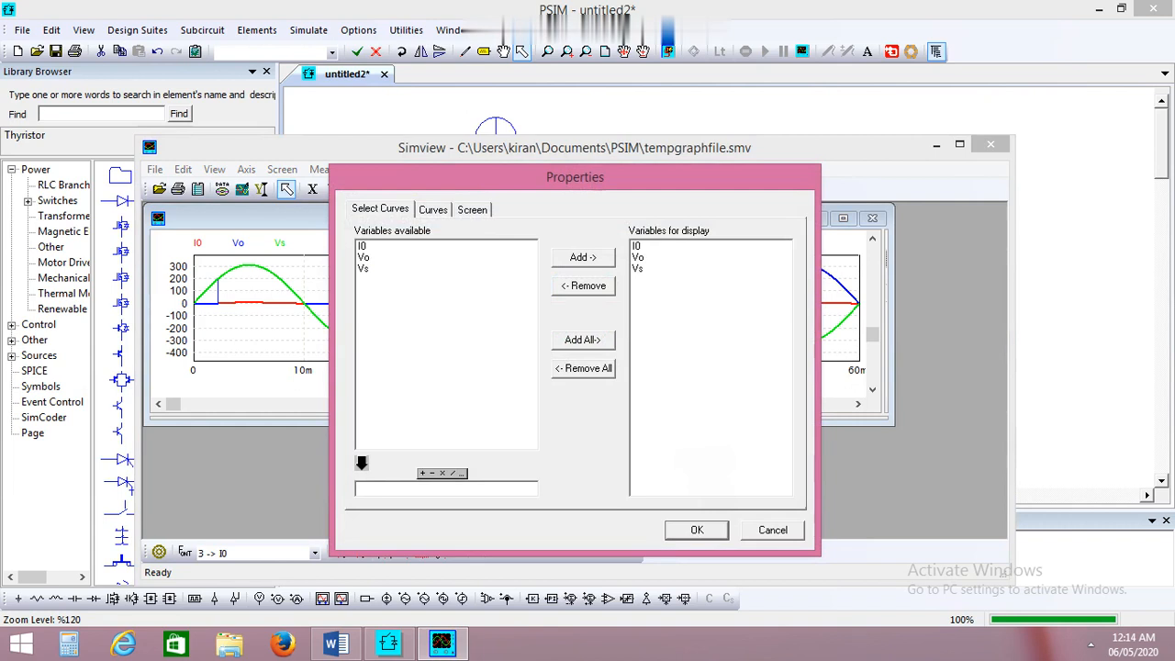
pyautogui.click(639, 246)
pyautogui.click(582, 286)
pyautogui.click(363, 246)
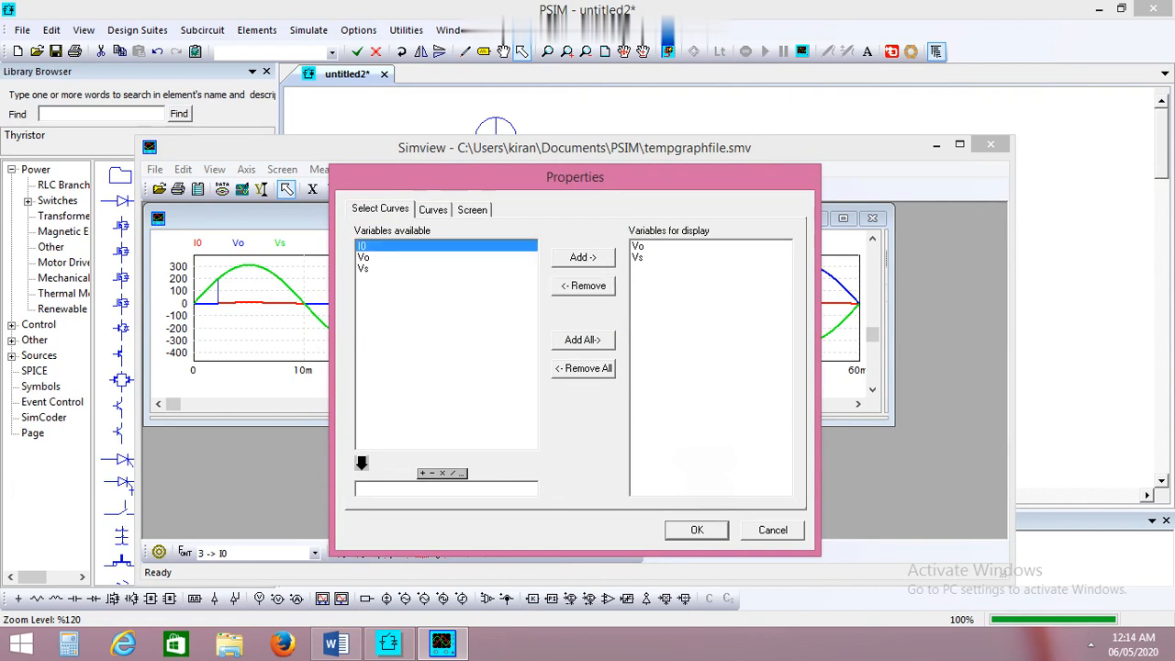
pyautogui.click(362, 463)
pyautogui.click(456, 473)
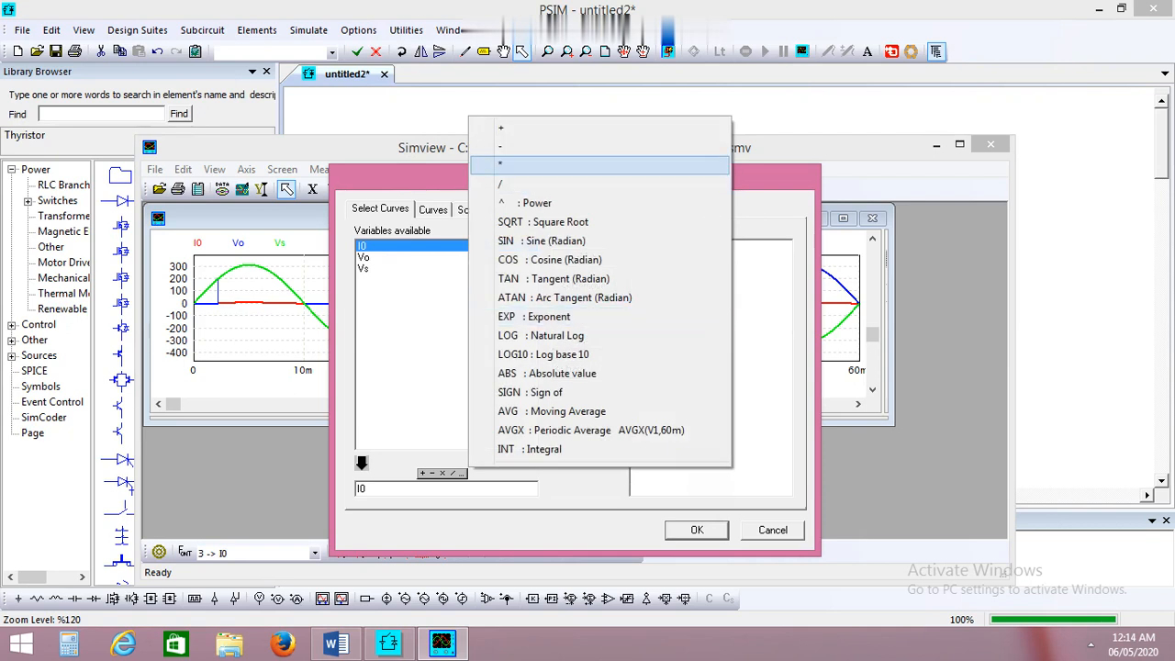
pyautogui.click(550, 163)
pyautogui.write('31')
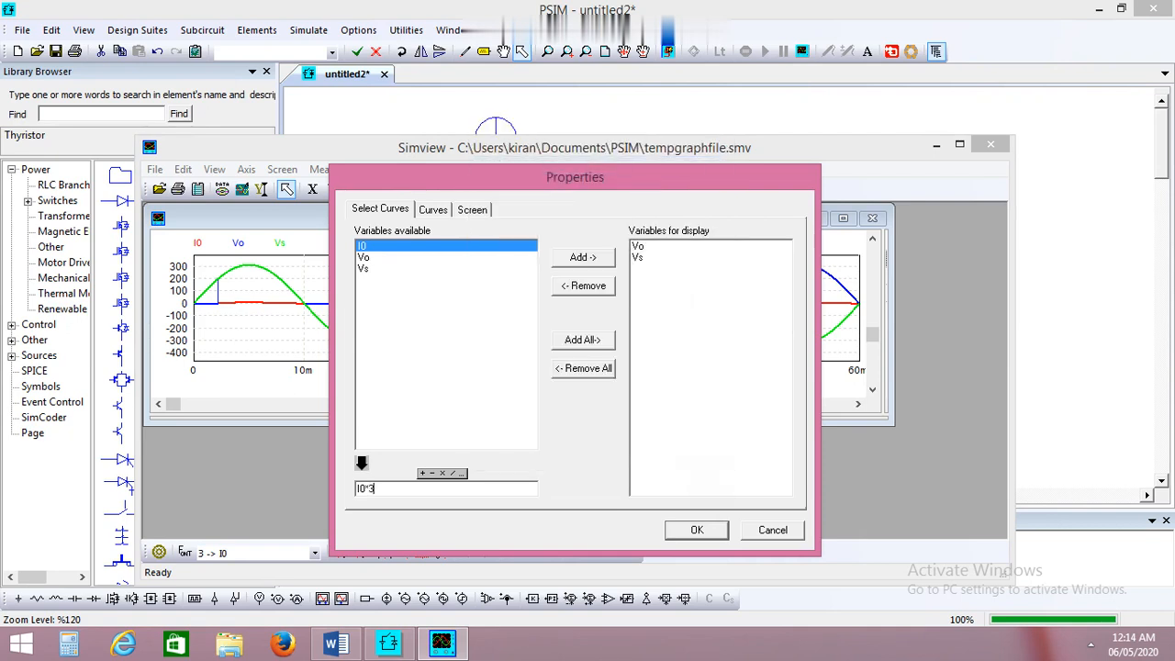
pyautogui.write('.4')
pyautogui.click(583, 258)
pyautogui.click(697, 529)
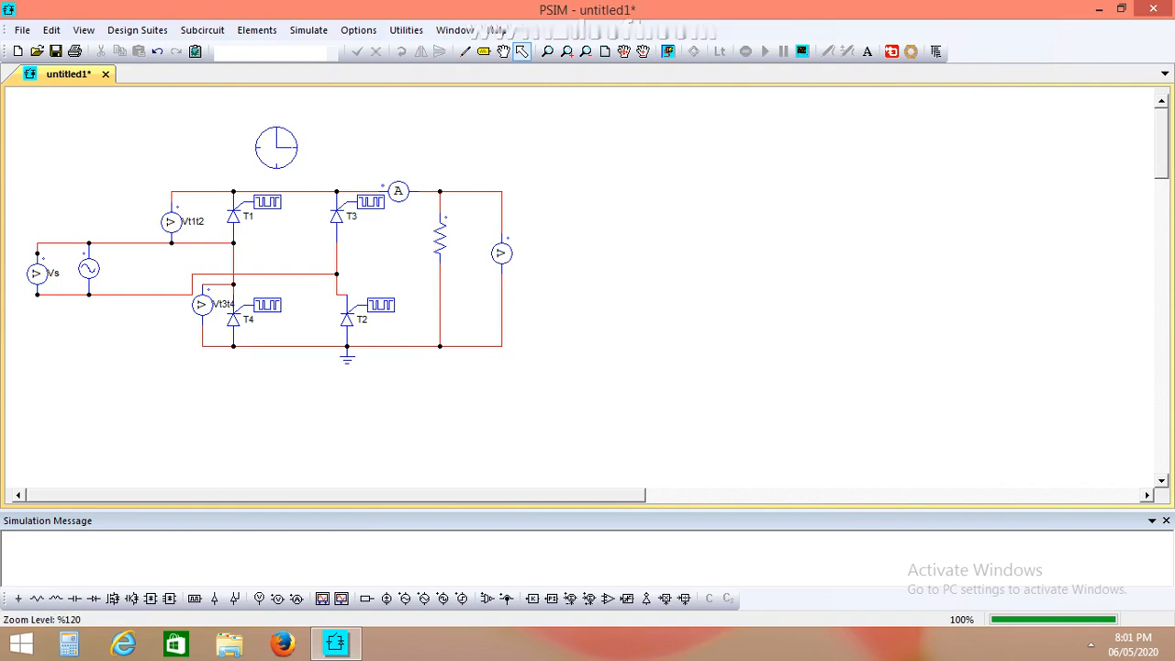
# - Run the simulation of the bridge circuit with the added thyristor voltage probes and plot the Vs curve
pyautogui.click(668, 51)
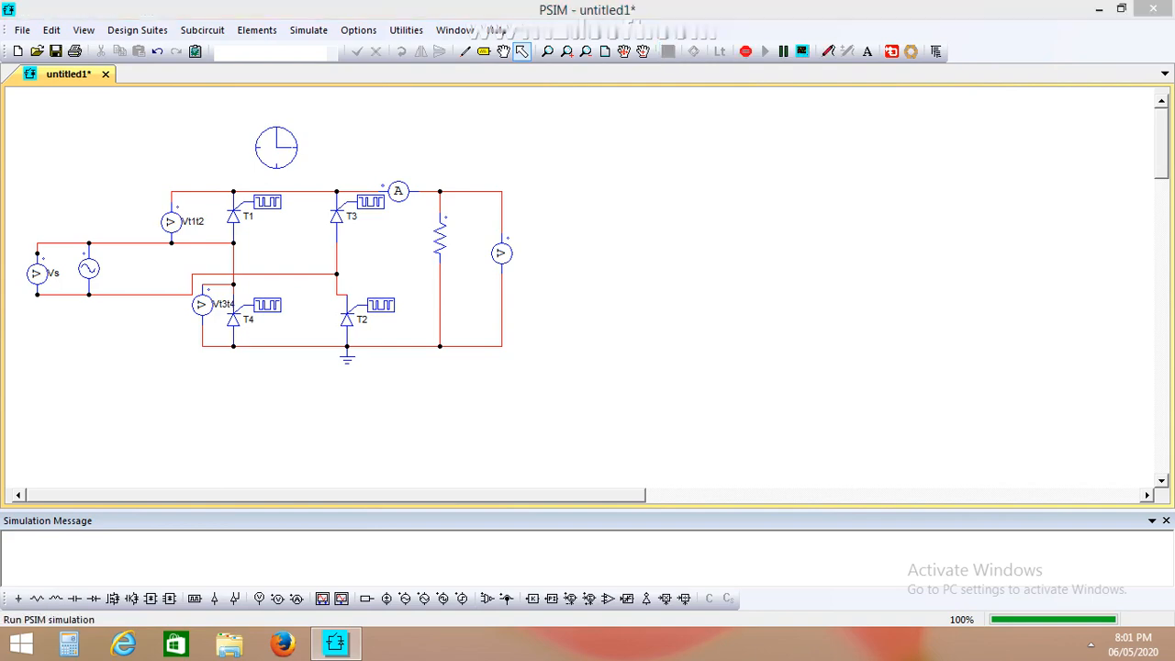
pyautogui.press('Return')
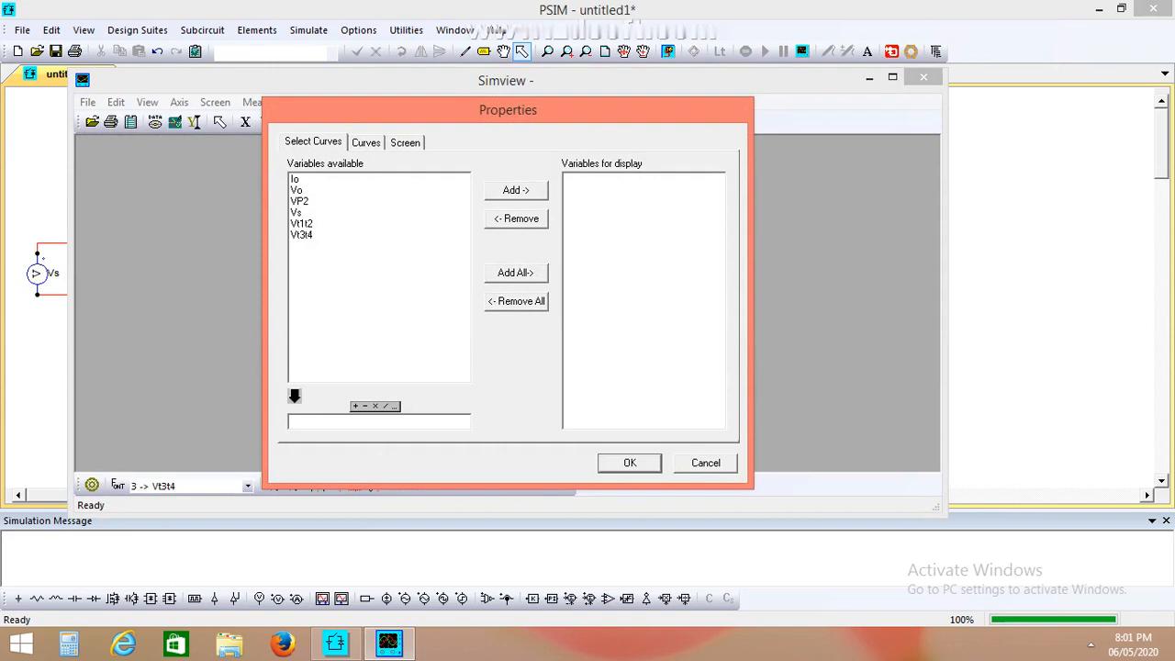
pyautogui.click(296, 212)
pyautogui.click(516, 190)
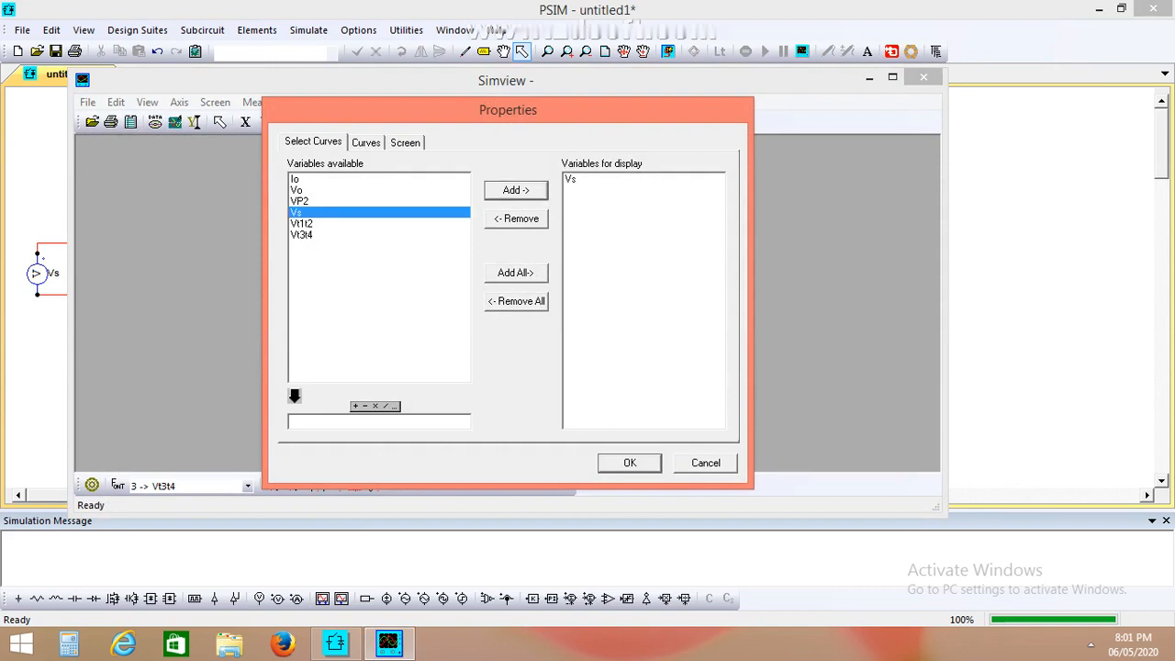
pyautogui.press('Return')
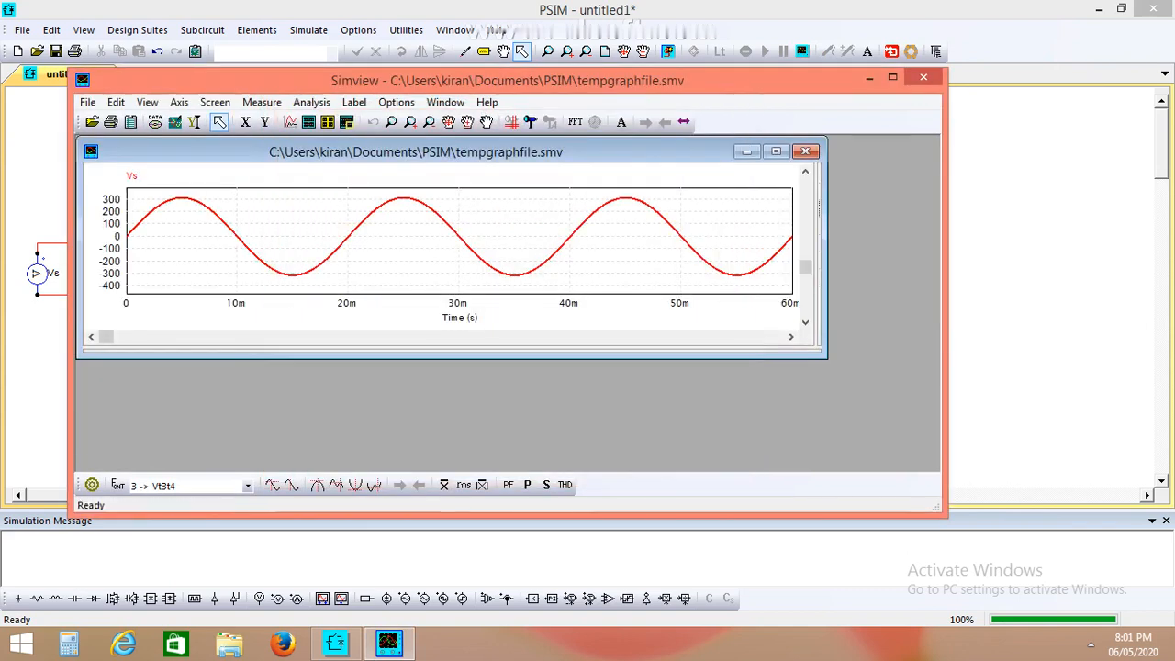
# - Insert a second plot screen below Vs showing the Vt1t2 curve
pyautogui.click(309, 122)
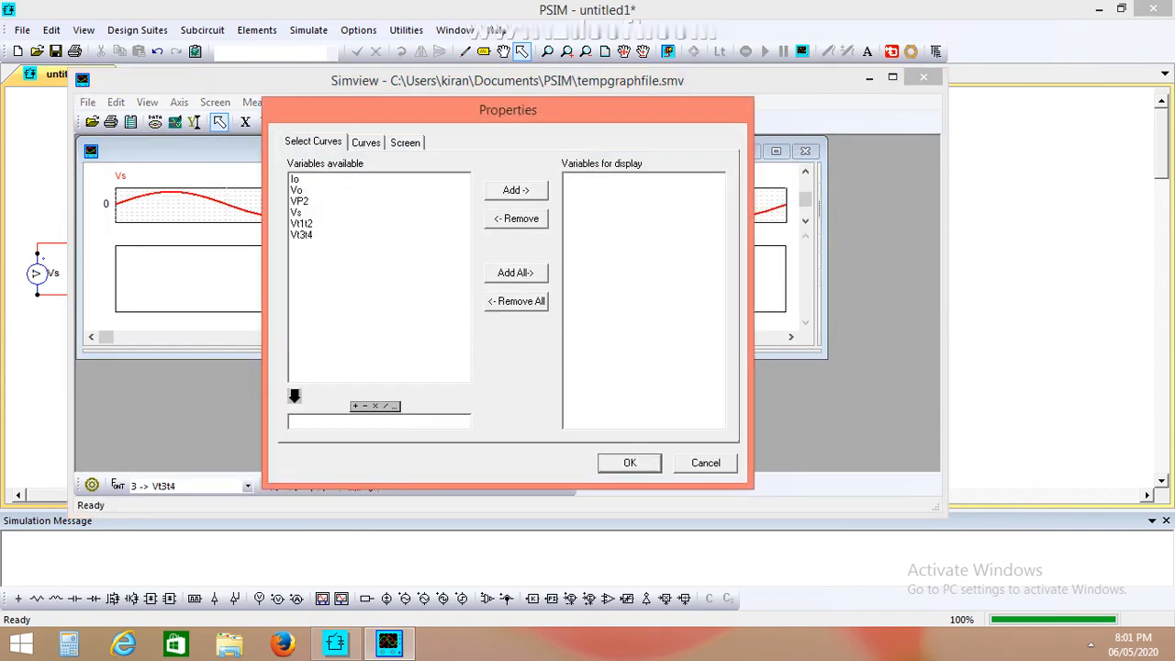
pyautogui.click(302, 224)
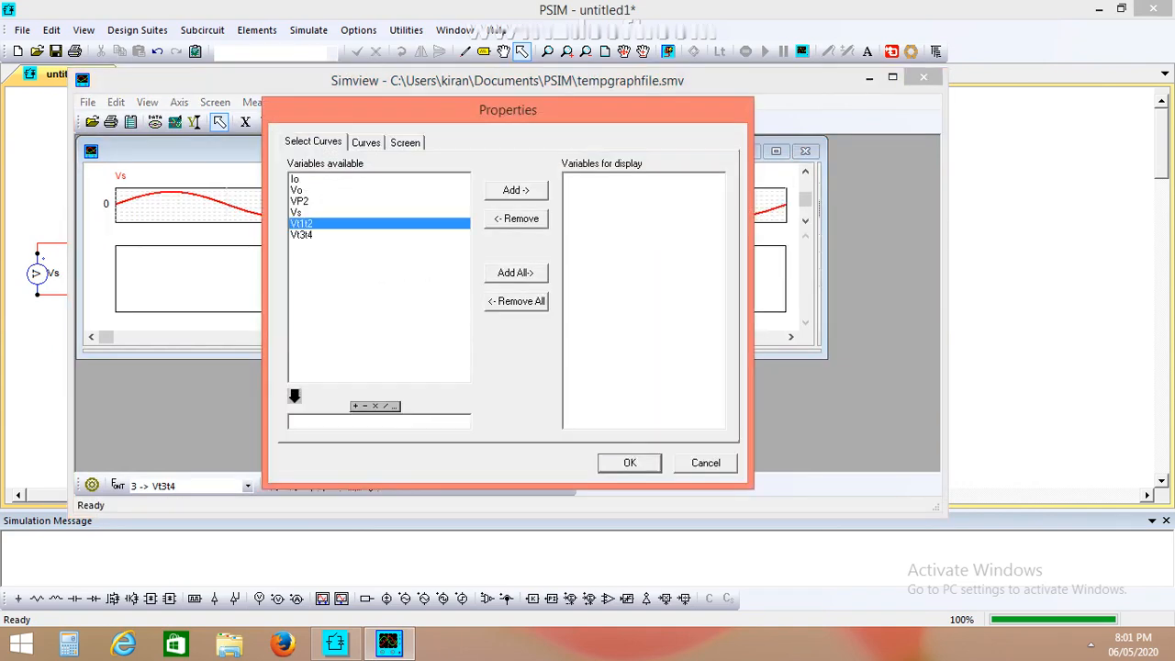
pyautogui.click(516, 190)
pyautogui.press('Return')
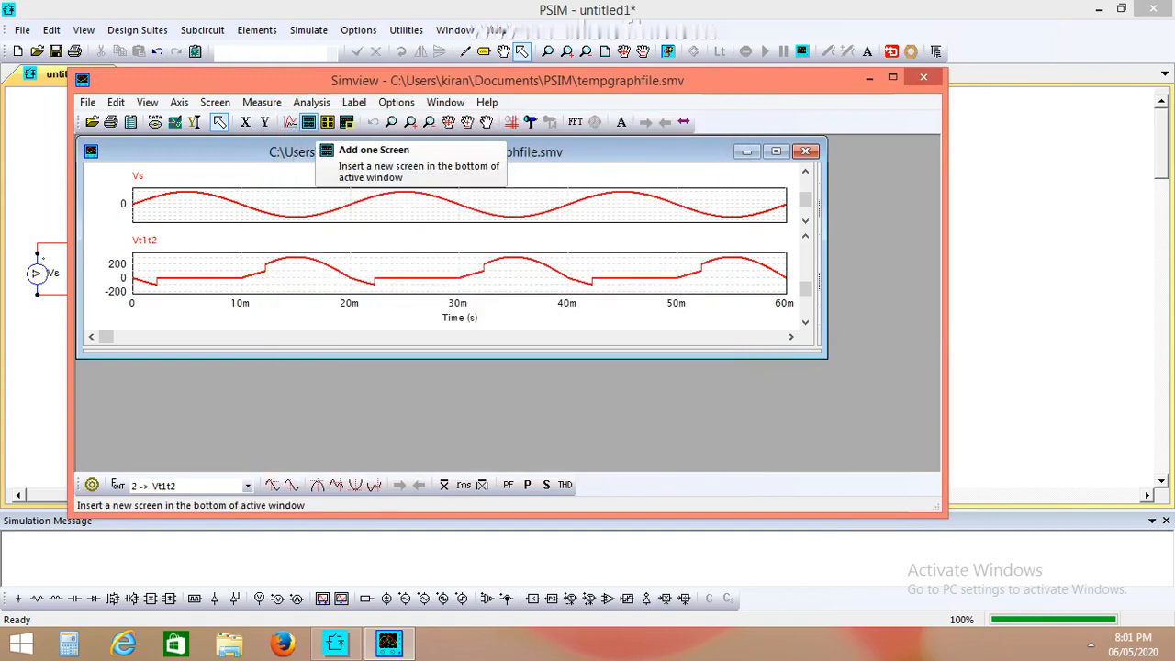
# - Insert a third plot screen with the Vt3t4 curve and maximize both the Simview window and its graph
pyautogui.click(308, 123)
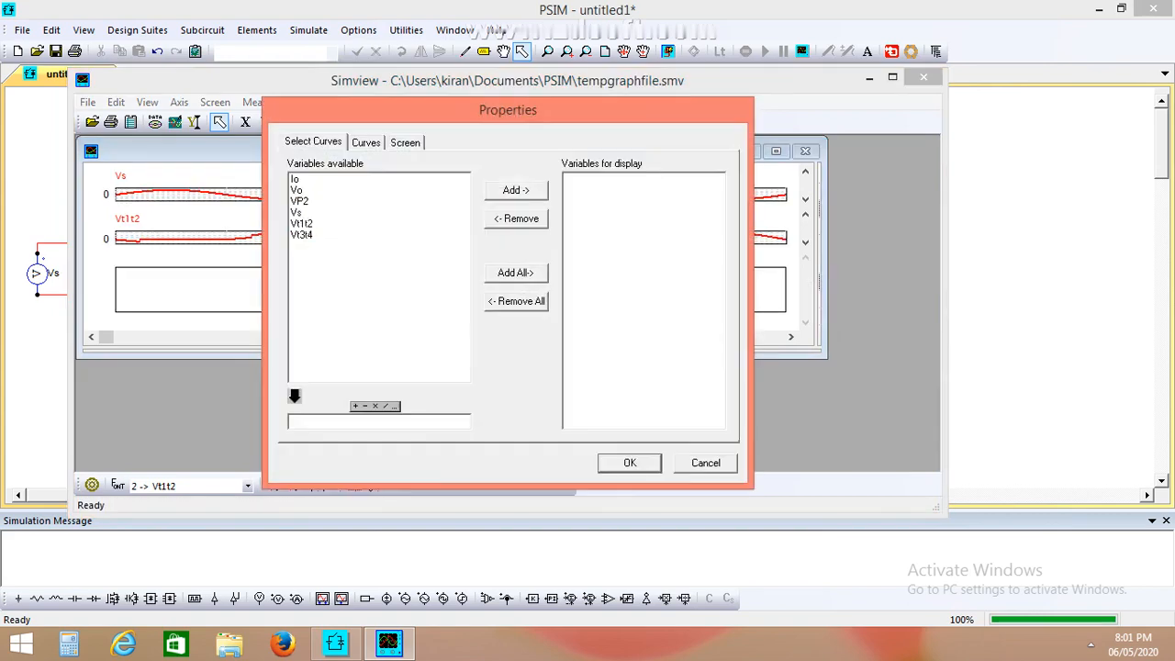
pyautogui.click(302, 235)
pyautogui.click(516, 190)
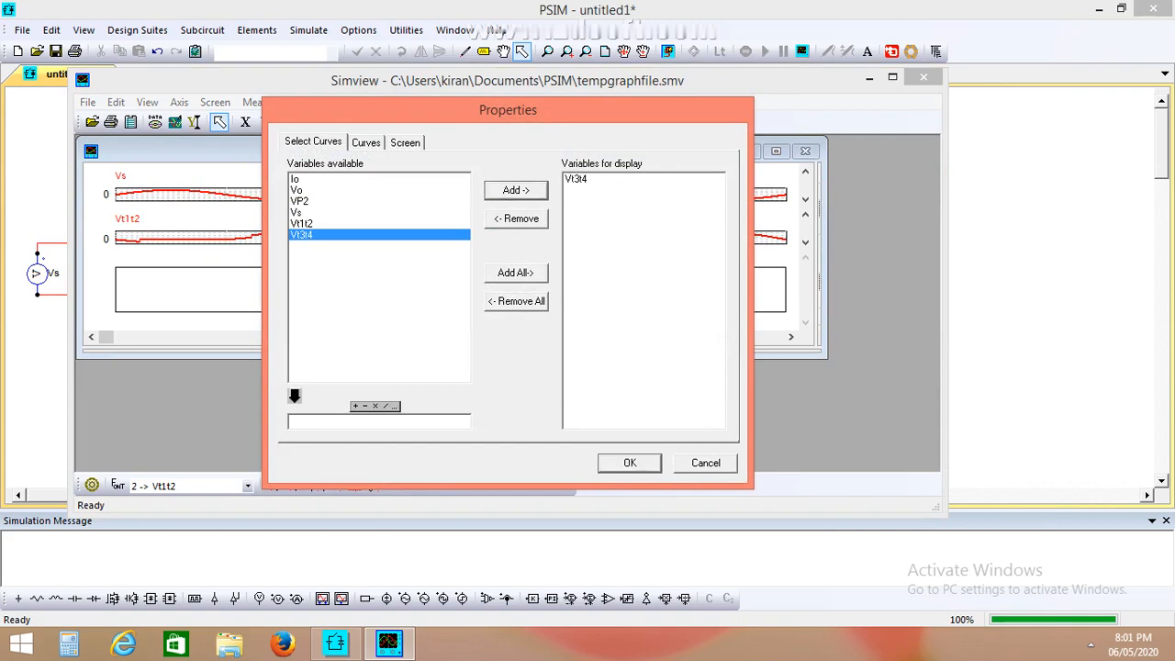
pyautogui.click(630, 463)
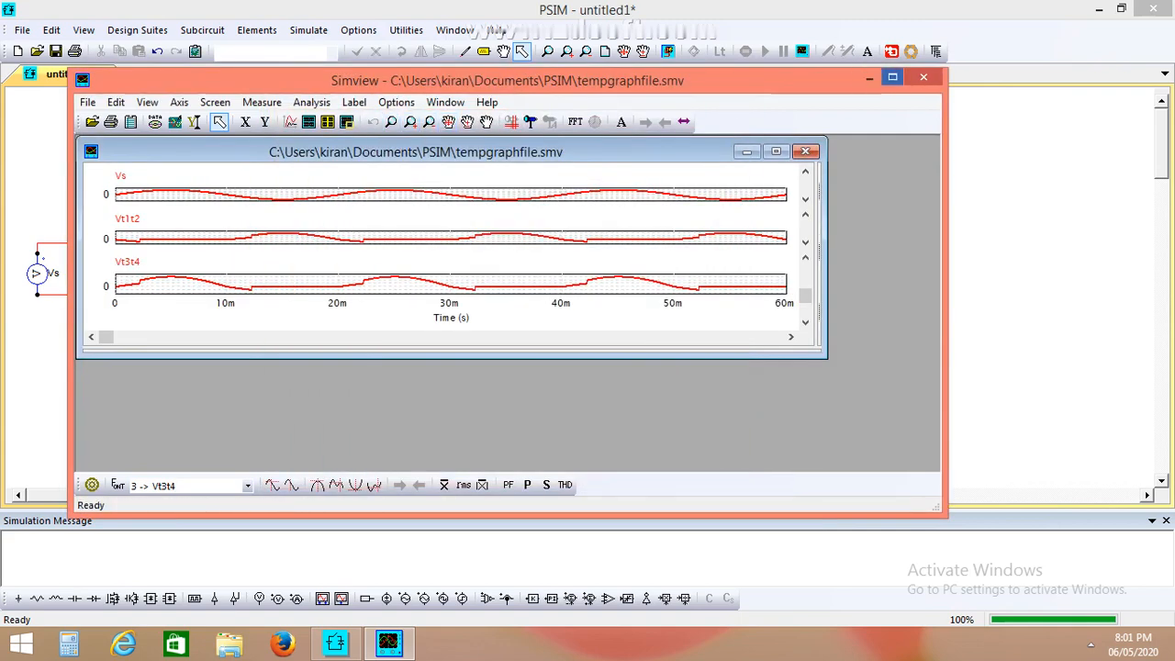
pyautogui.click(892, 76)
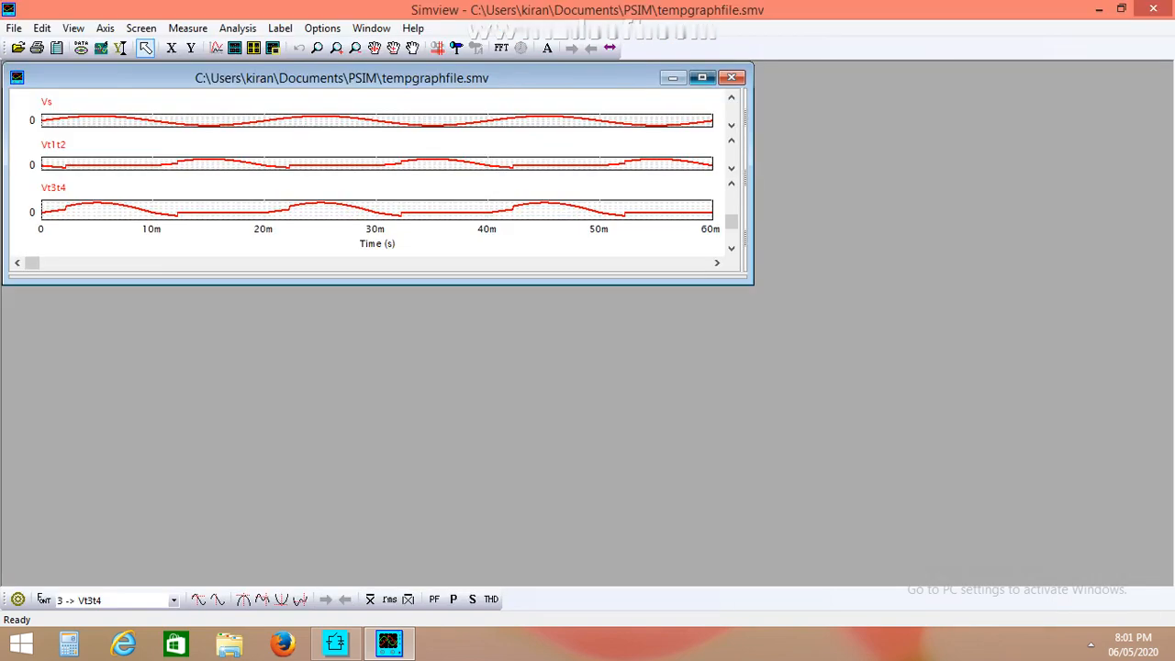
pyautogui.click(702, 77)
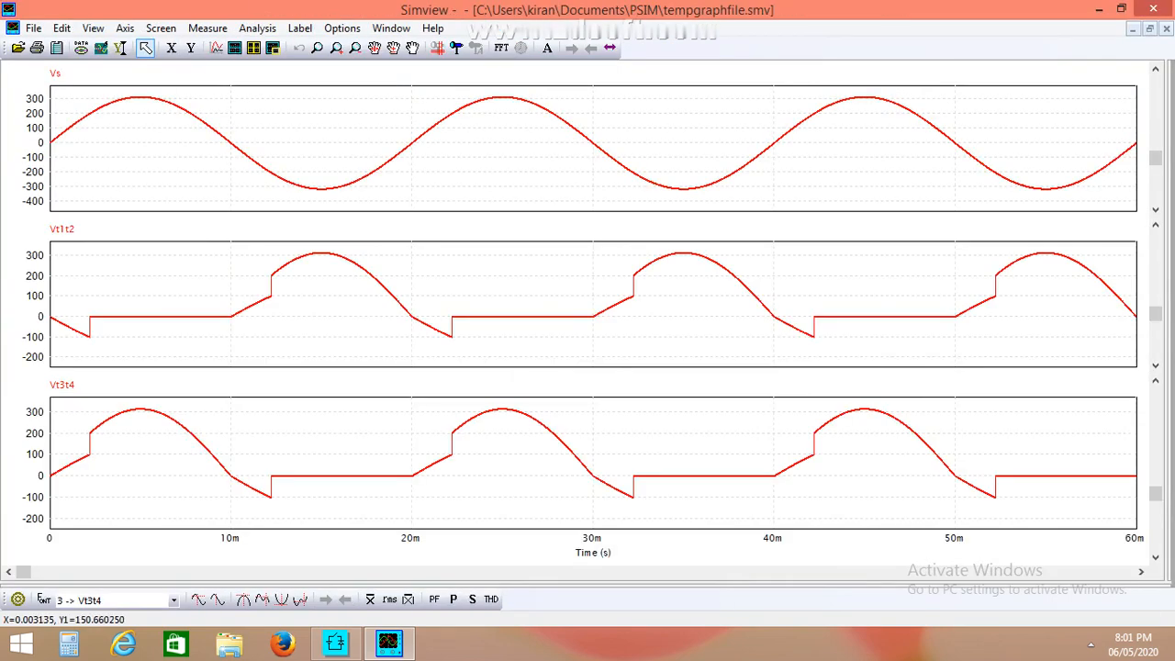